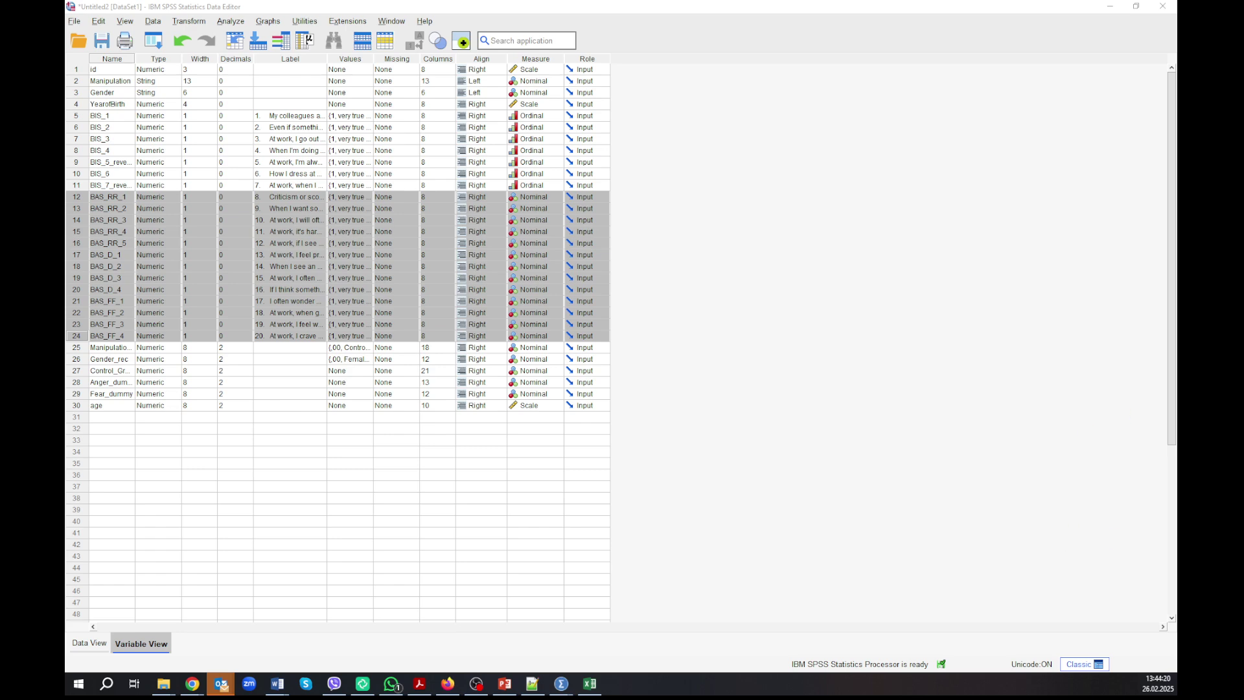
# Step: Switch to the Carver and White article in Acrobat and examine Table 1 with the BIS/BAS scale items and factor loadings
pyautogui.hotkey('alt', 'Tab')
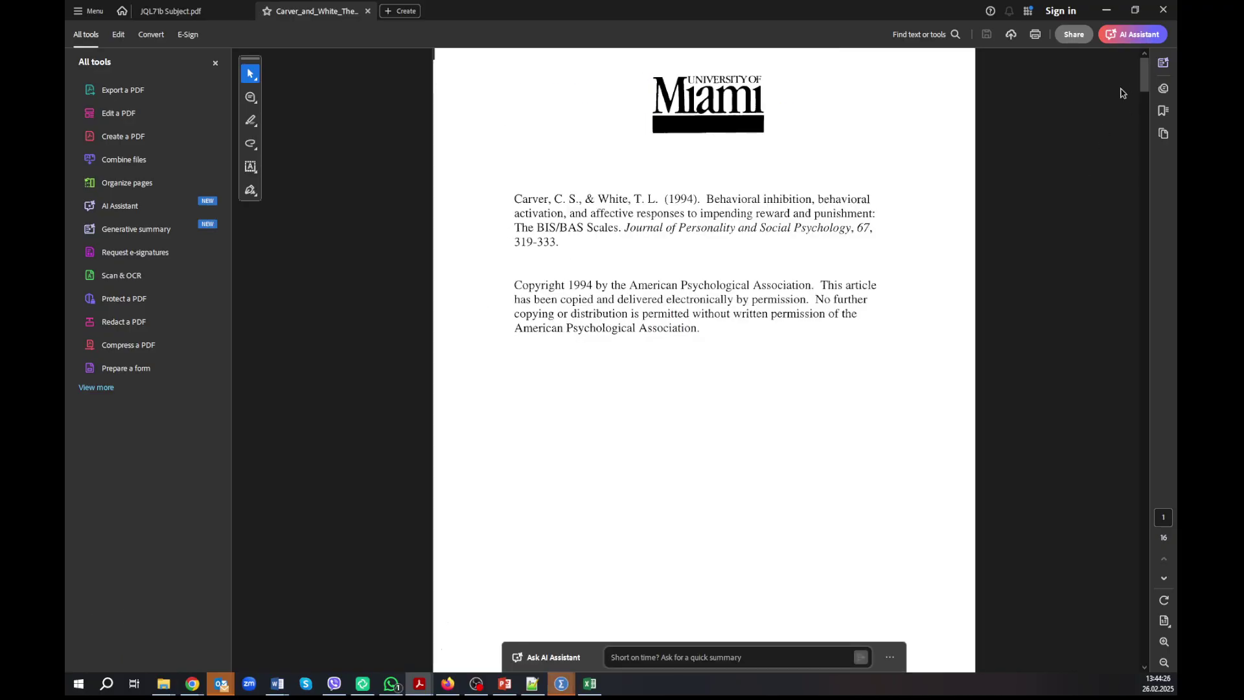
pyautogui.moveTo(1144, 79); pyautogui.dragTo(1133, 281)
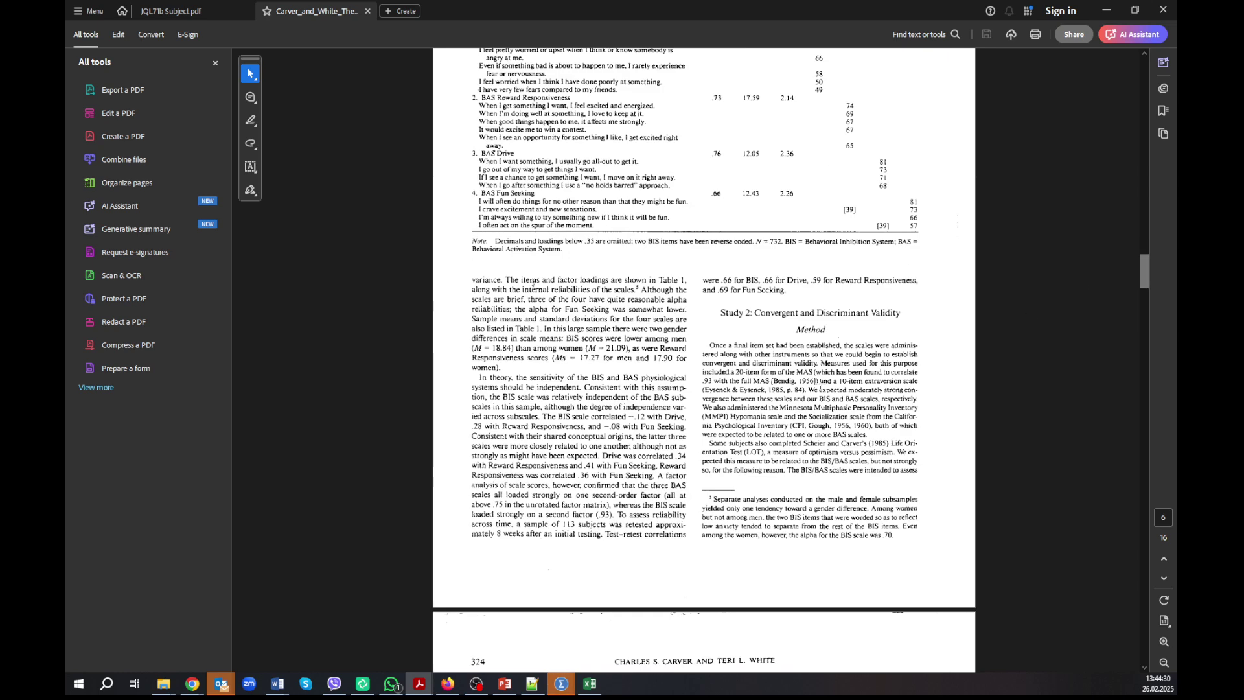
pyautogui.scroll(4, 721, 327)
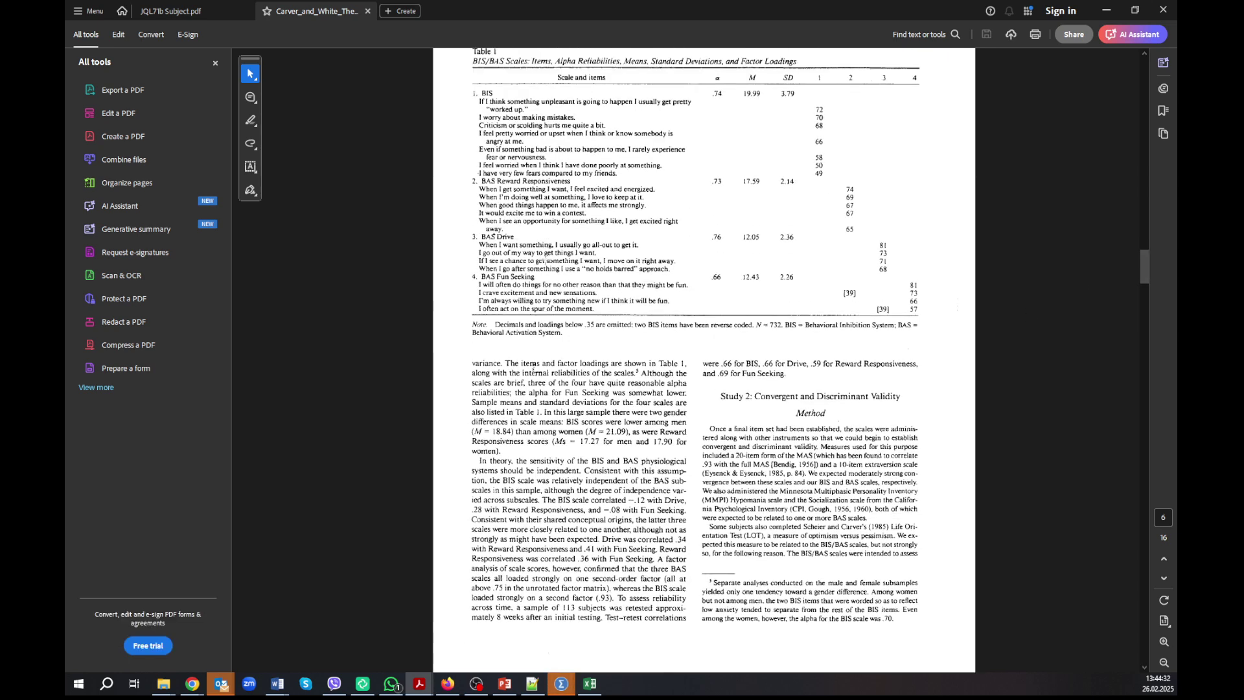
pyautogui.scroll(1, 533, 395)
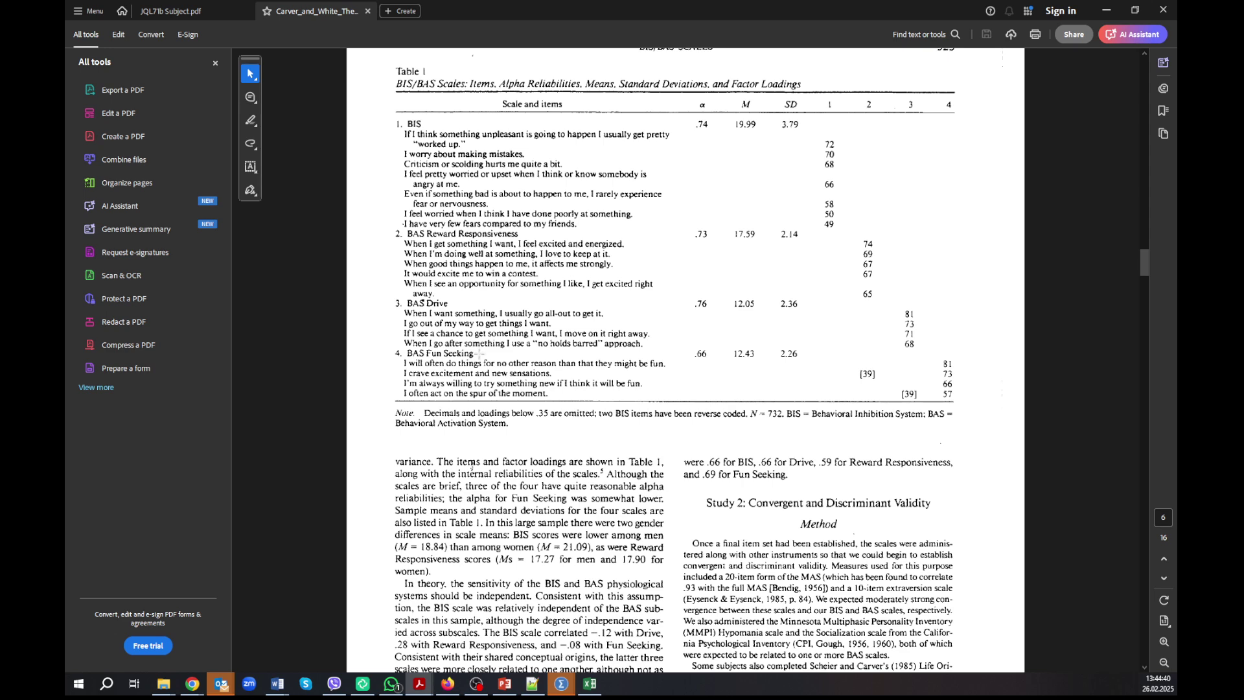
# Step: Switch back to SPSS and go through the BIS, BAS Reward Responsiveness and BAS Drive items among the variable names
pyautogui.hotkey('alt', 'Tab')
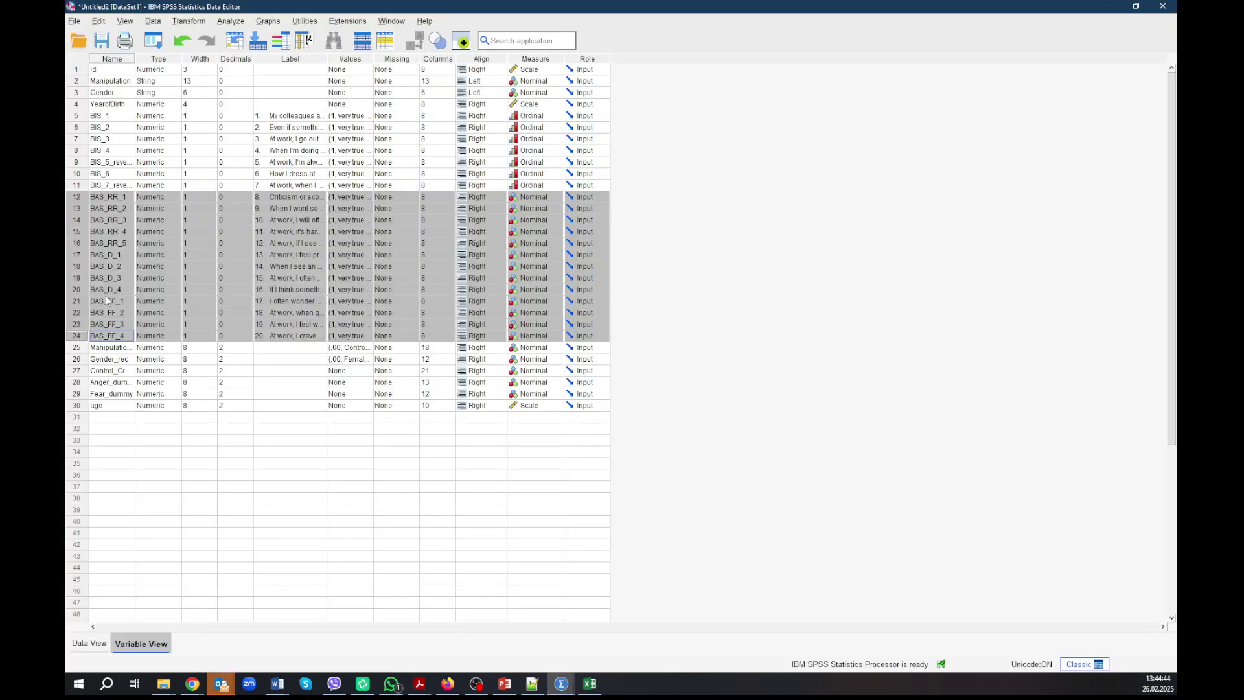
pyautogui.click(247, 430)
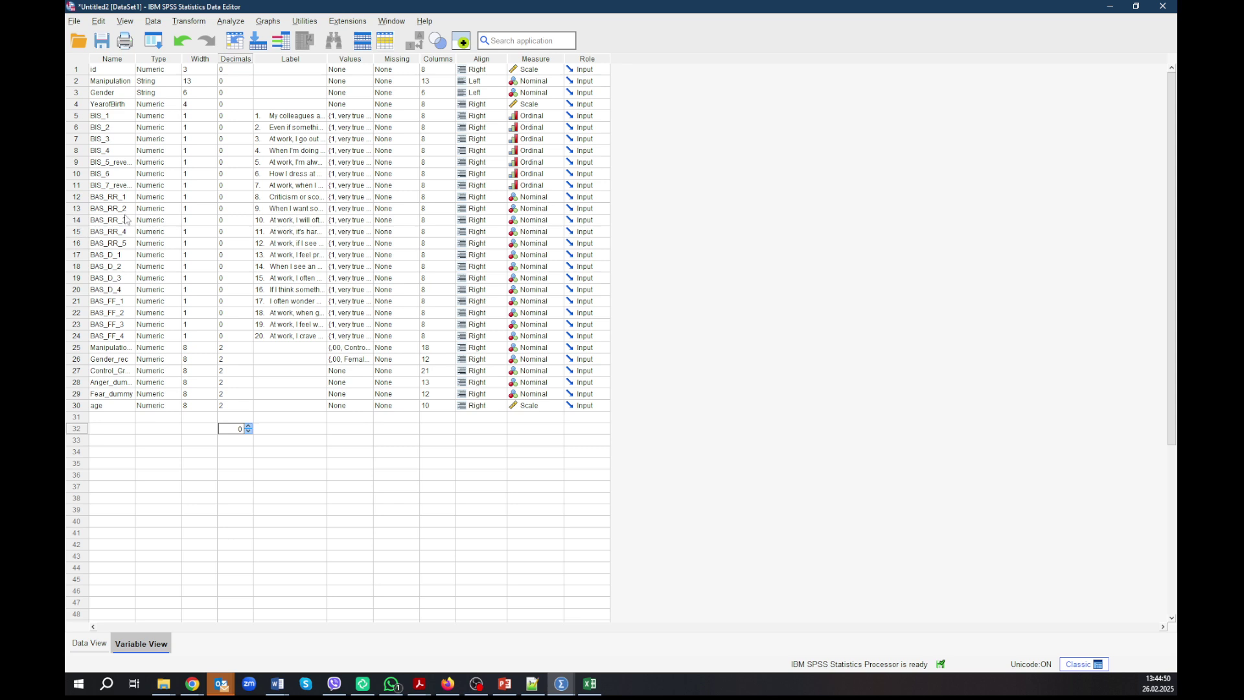
pyautogui.moveTo(107, 121); pyautogui.dragTo(109, 184)
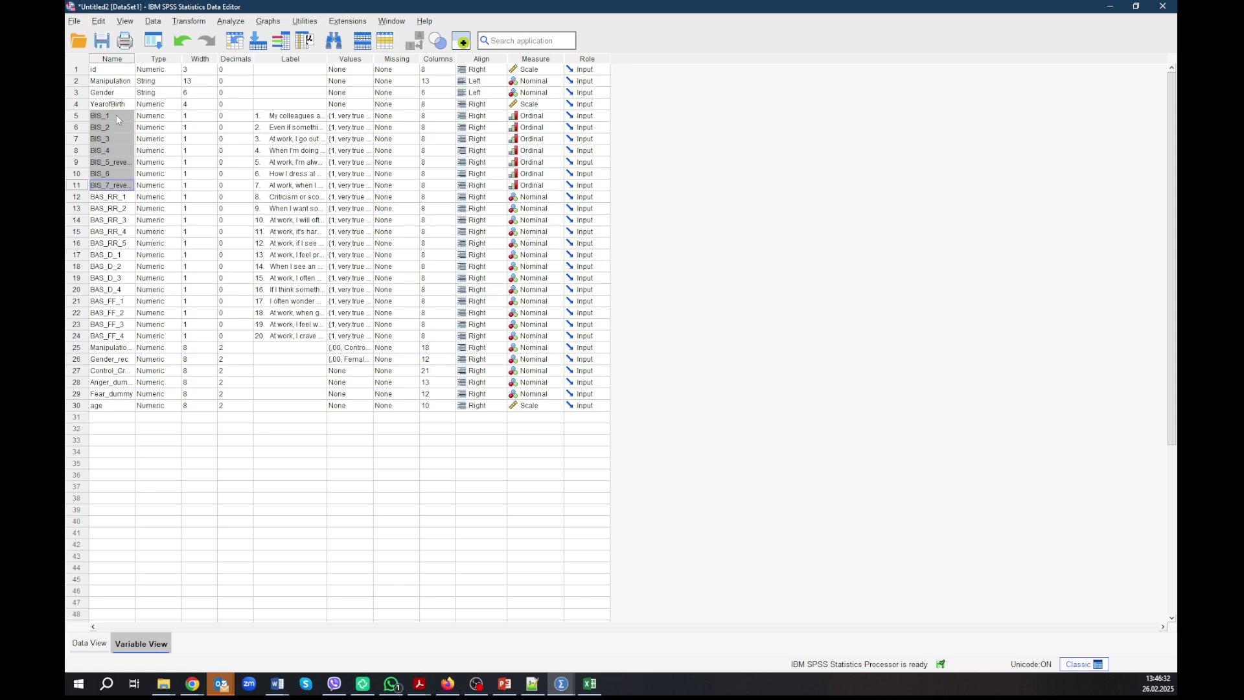
pyautogui.press('Down')
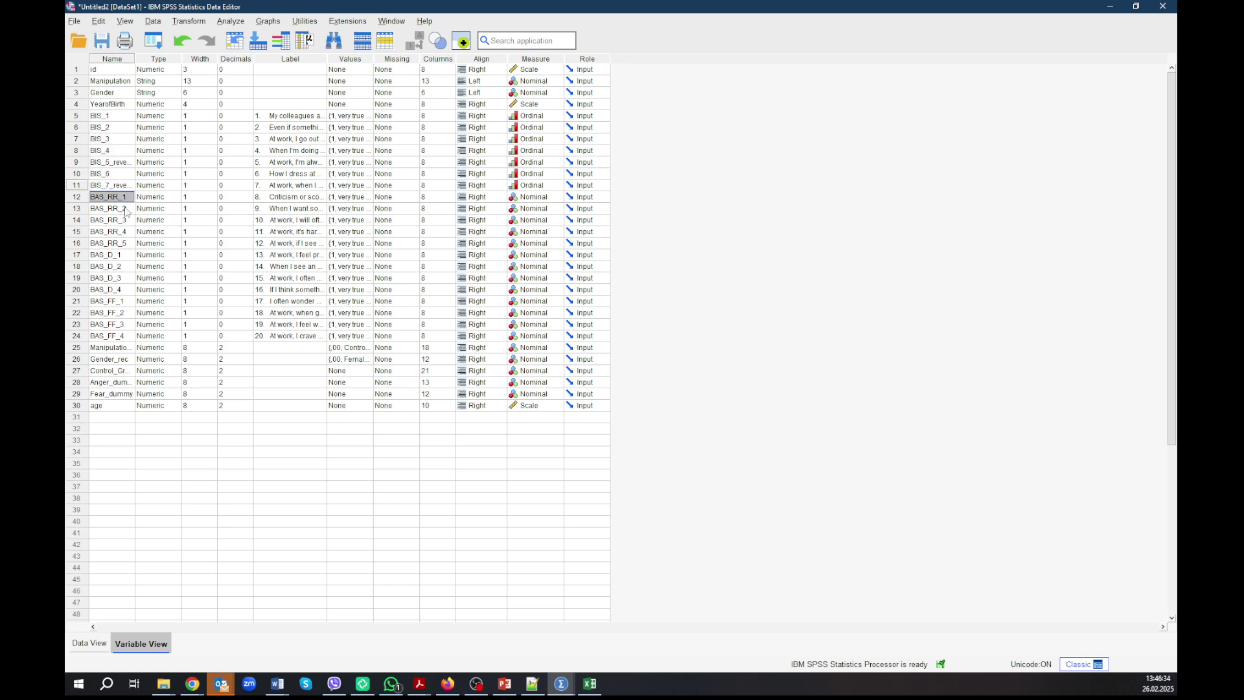
pyautogui.moveTo(125, 211); pyautogui.dragTo(137, 246)
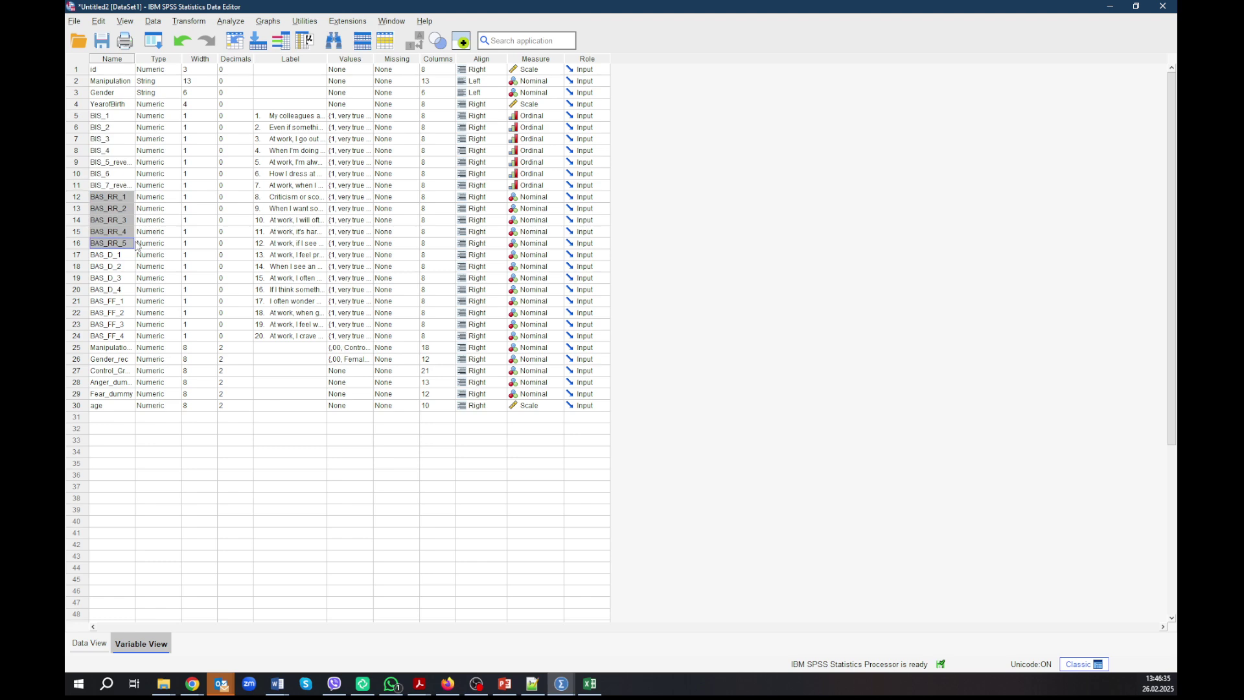
pyautogui.click(114, 196)
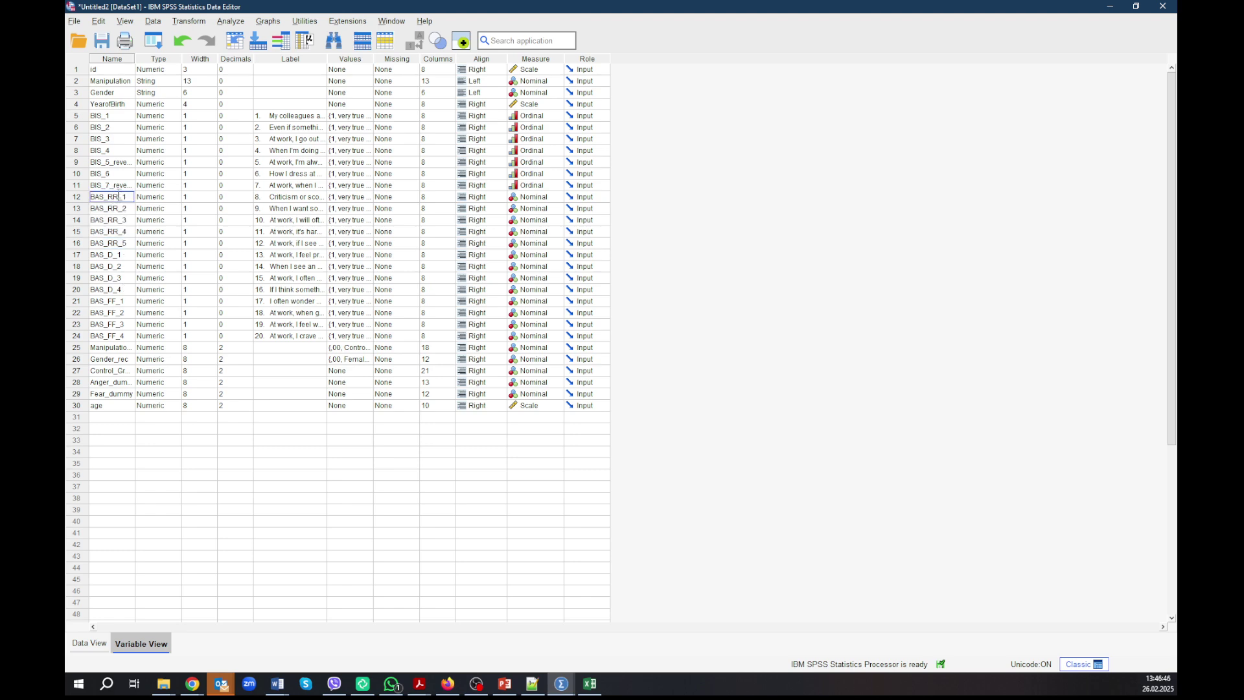
pyautogui.click(120, 255)
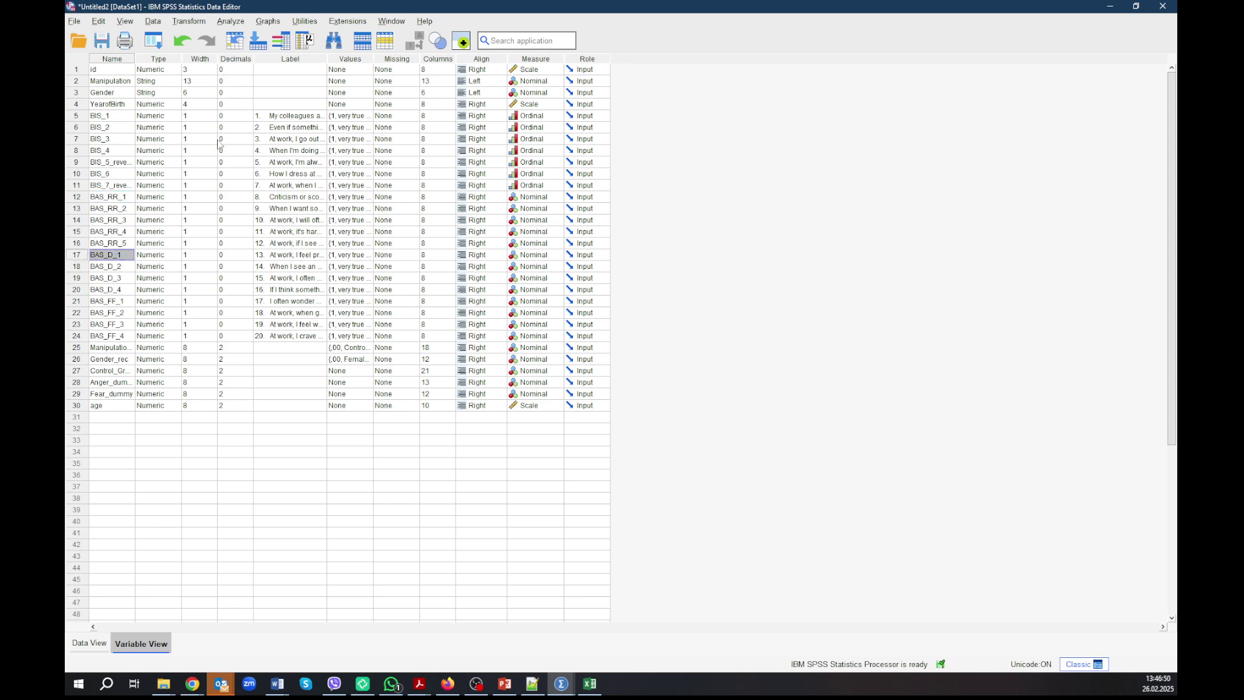
# Step: Start a Factor Analysis and add all 20 BIS and BAS questionnaire items as its variables
pyautogui.click(236, 24)
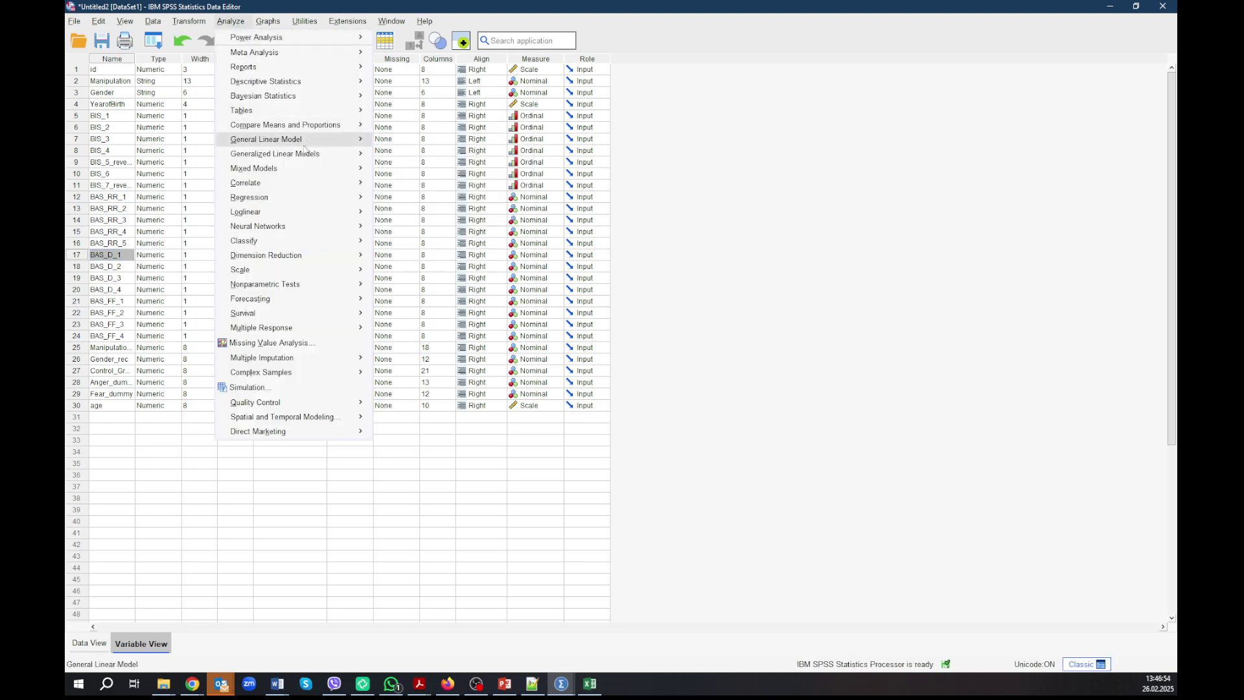
pyautogui.moveTo(307, 219)
pyautogui.moveTo(310, 257)
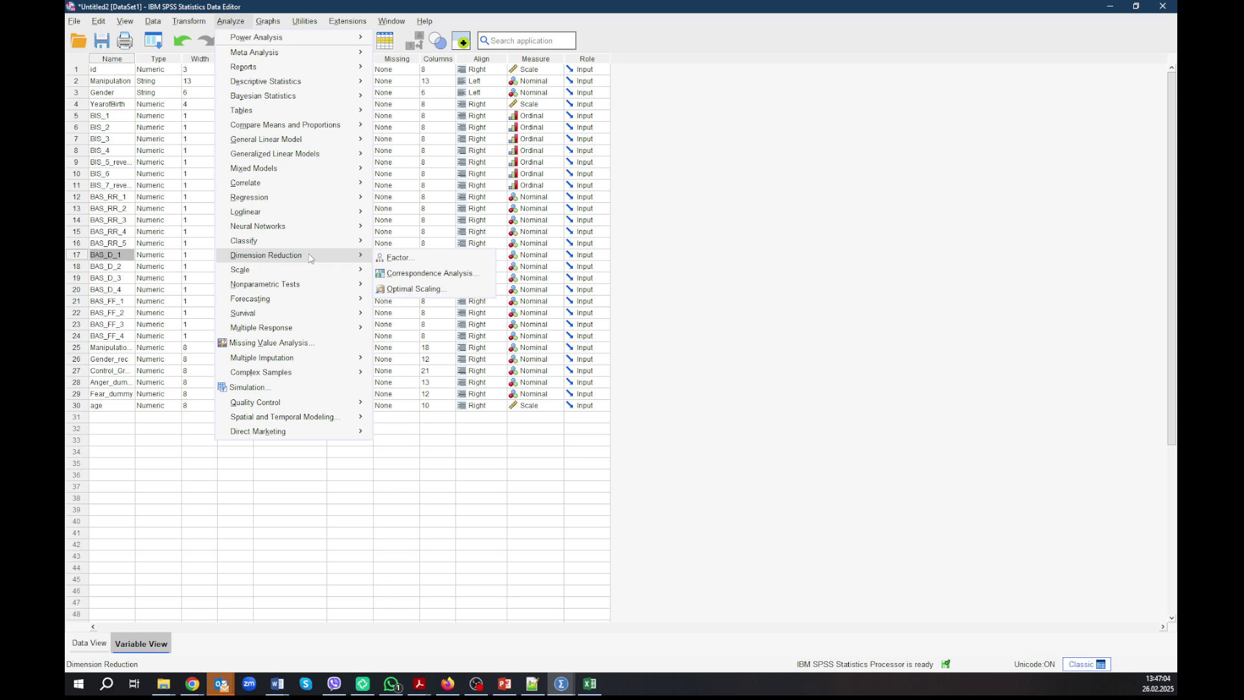
pyautogui.moveTo(291, 154)
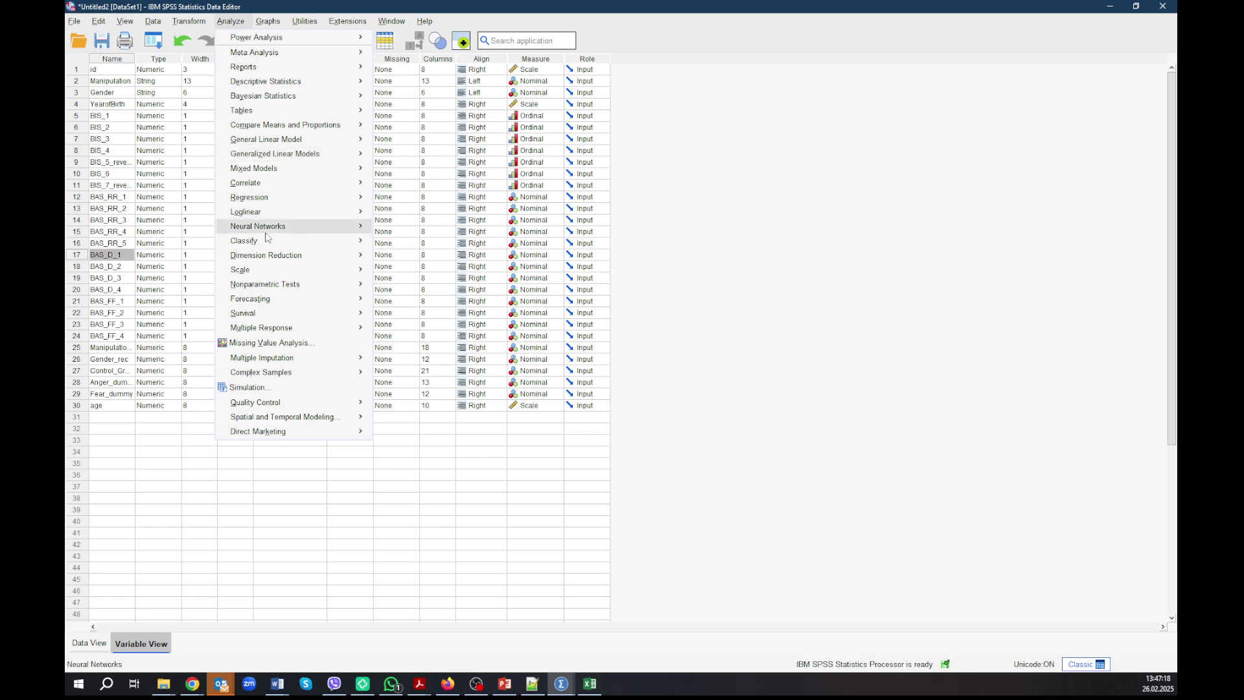
pyautogui.moveTo(277, 244)
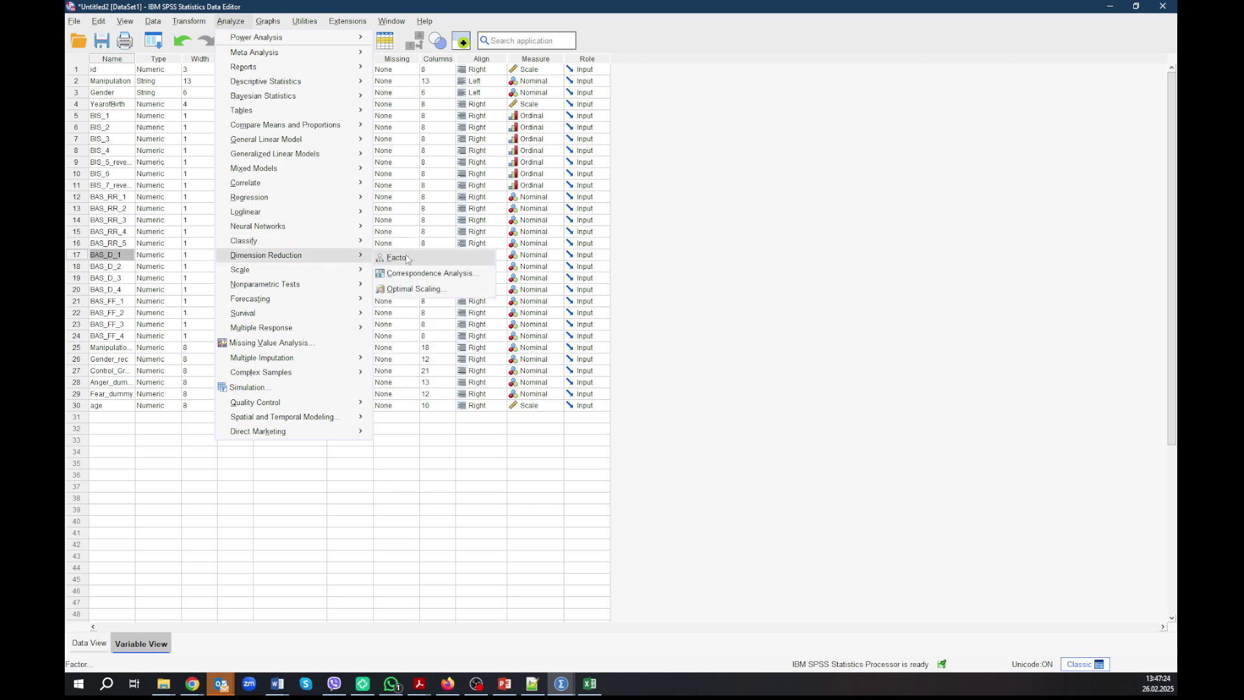
pyautogui.click(397, 257)
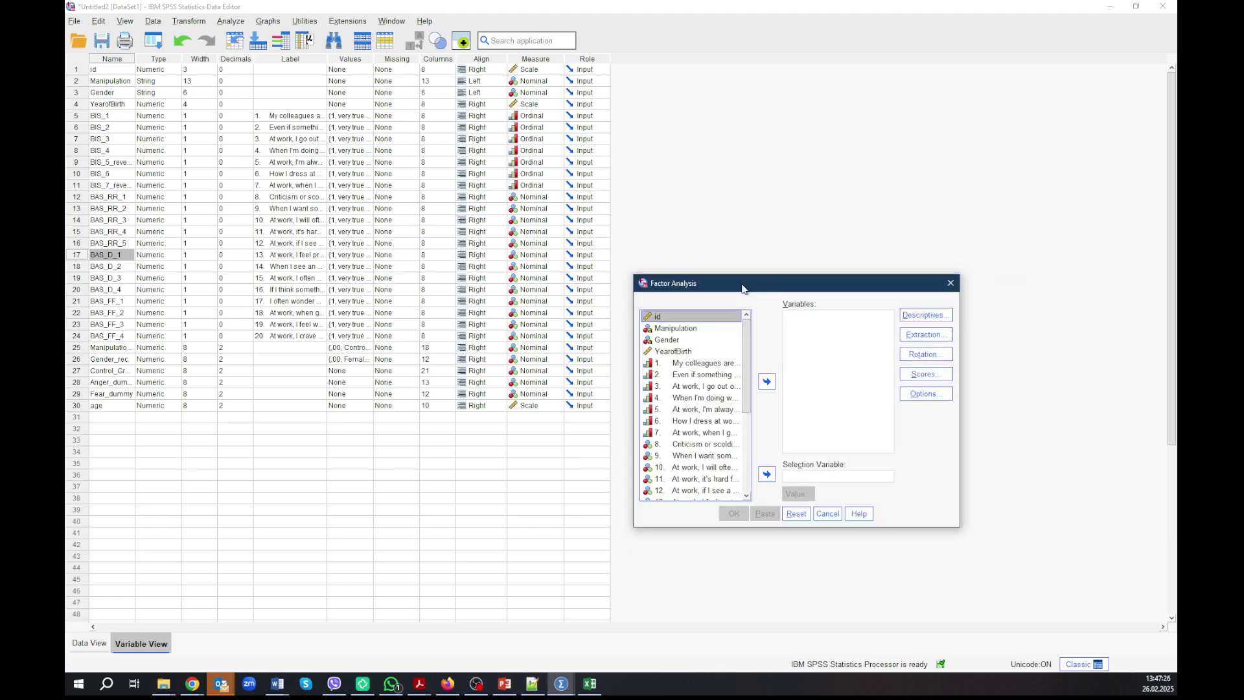
pyautogui.moveTo(744, 283); pyautogui.dragTo(564, 201)
pyautogui.click(521, 283)
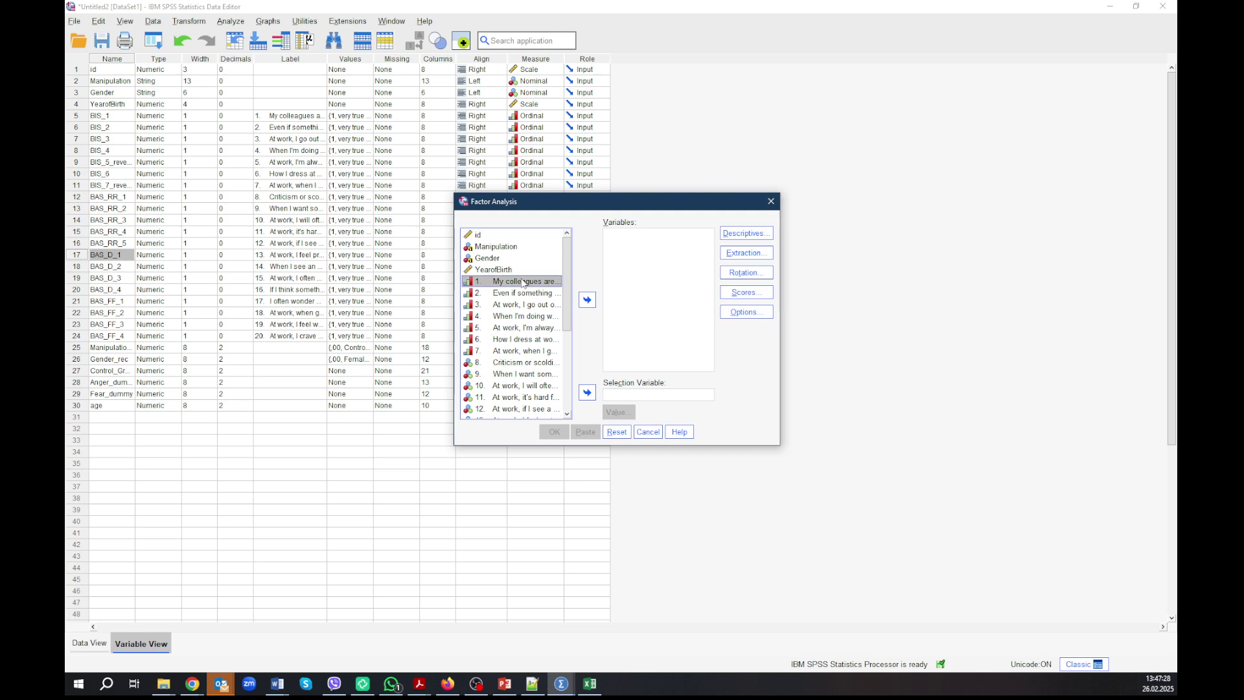
pyautogui.scroll(-3, 522, 285)
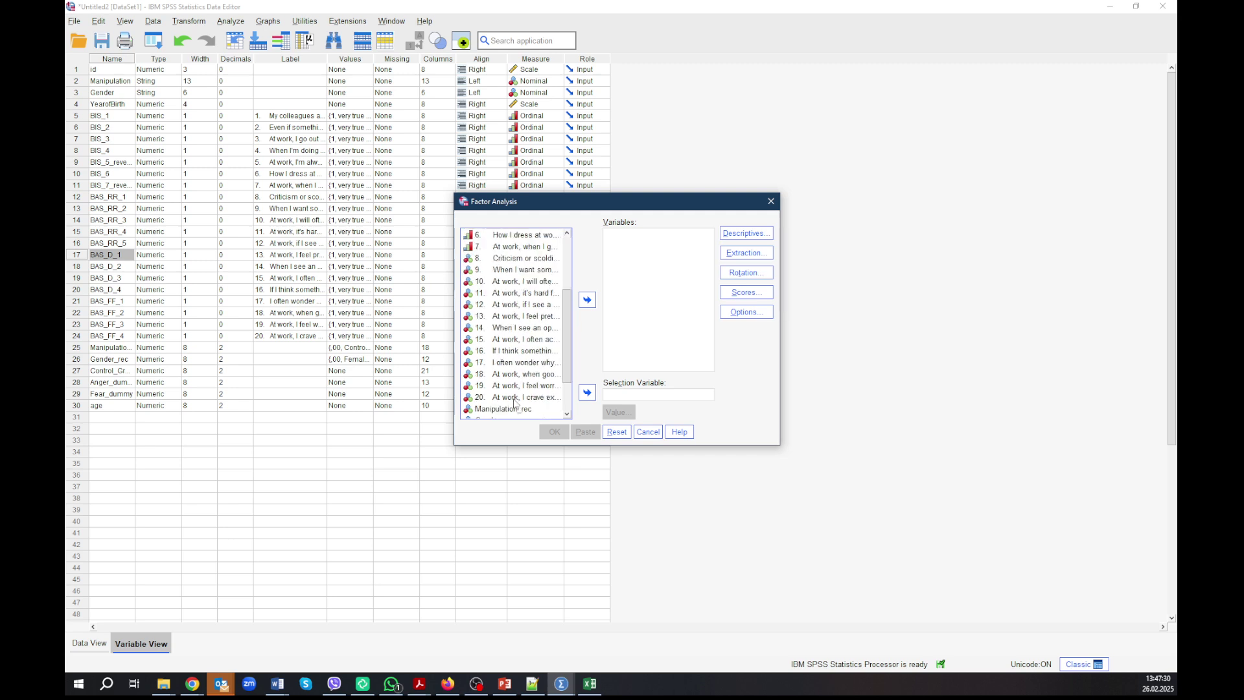
pyautogui.keyDown('shift'); pyautogui.click(517, 398); pyautogui.keyUp('shift')
pyautogui.click(587, 299)
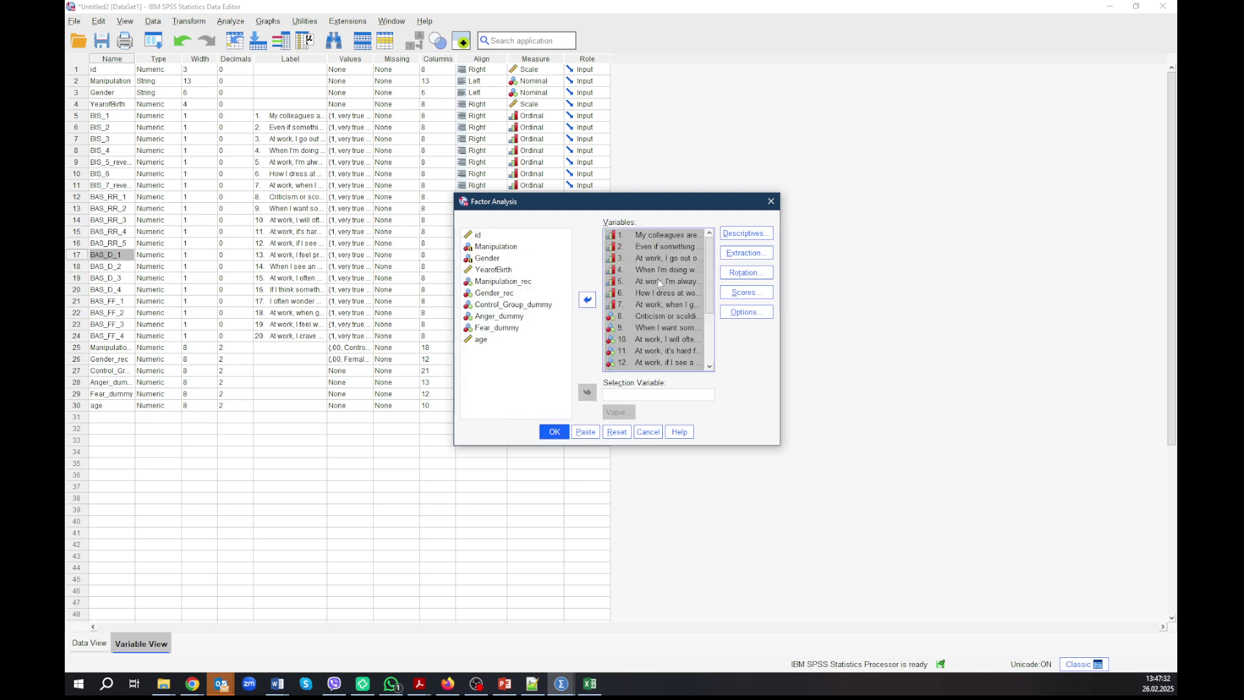
# Step: Widen the Factor Analysis dialog and display variable names instead of variable labels
pyautogui.click(659, 280)
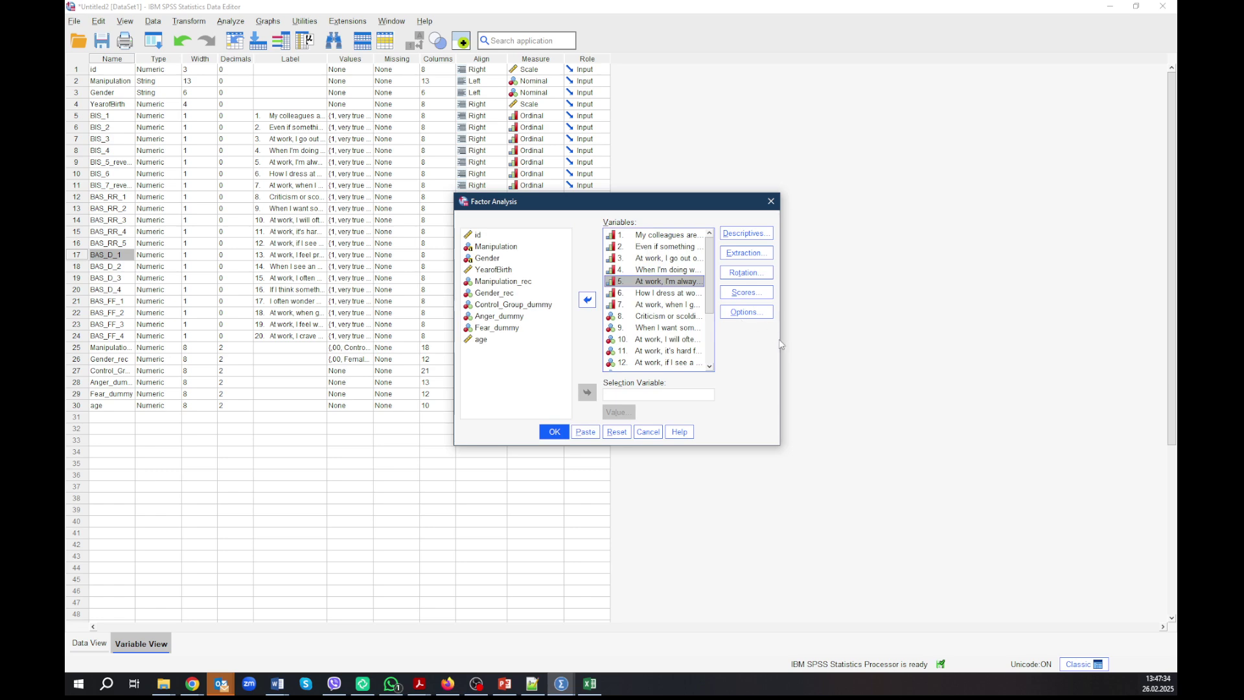
pyautogui.moveTo(780, 344); pyautogui.dragTo(872, 340)
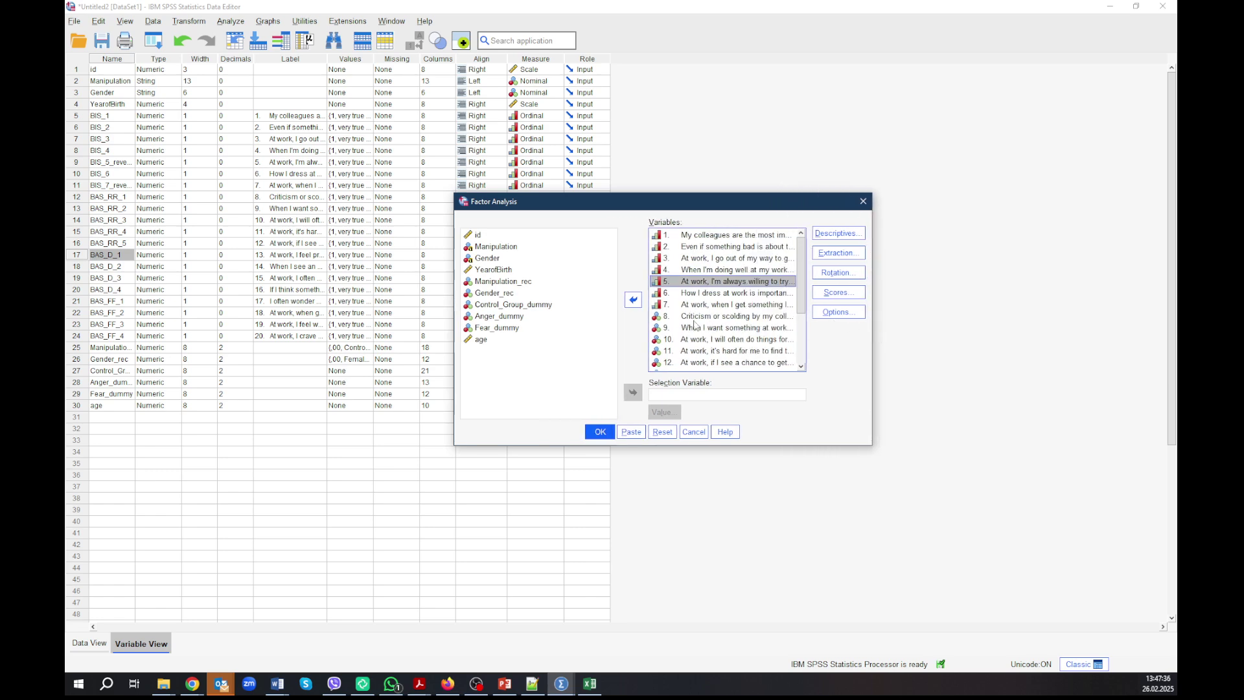
pyautogui.rightClick(657, 306)
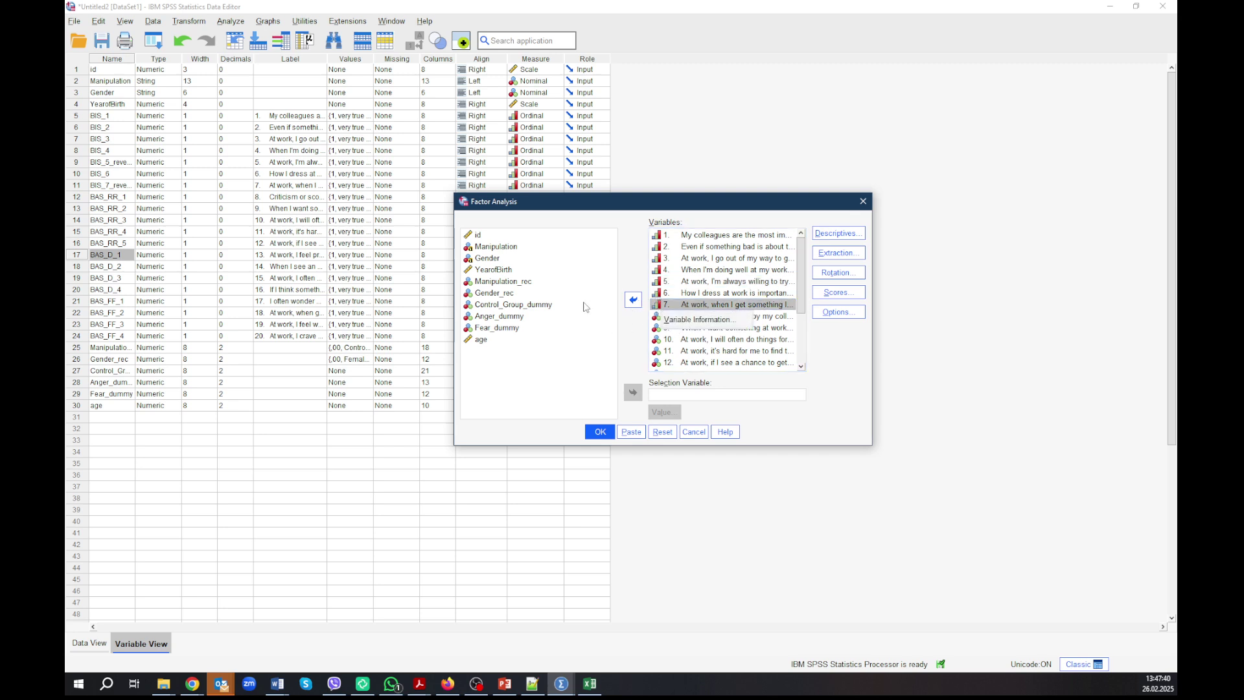
pyautogui.rightClick(475, 296)
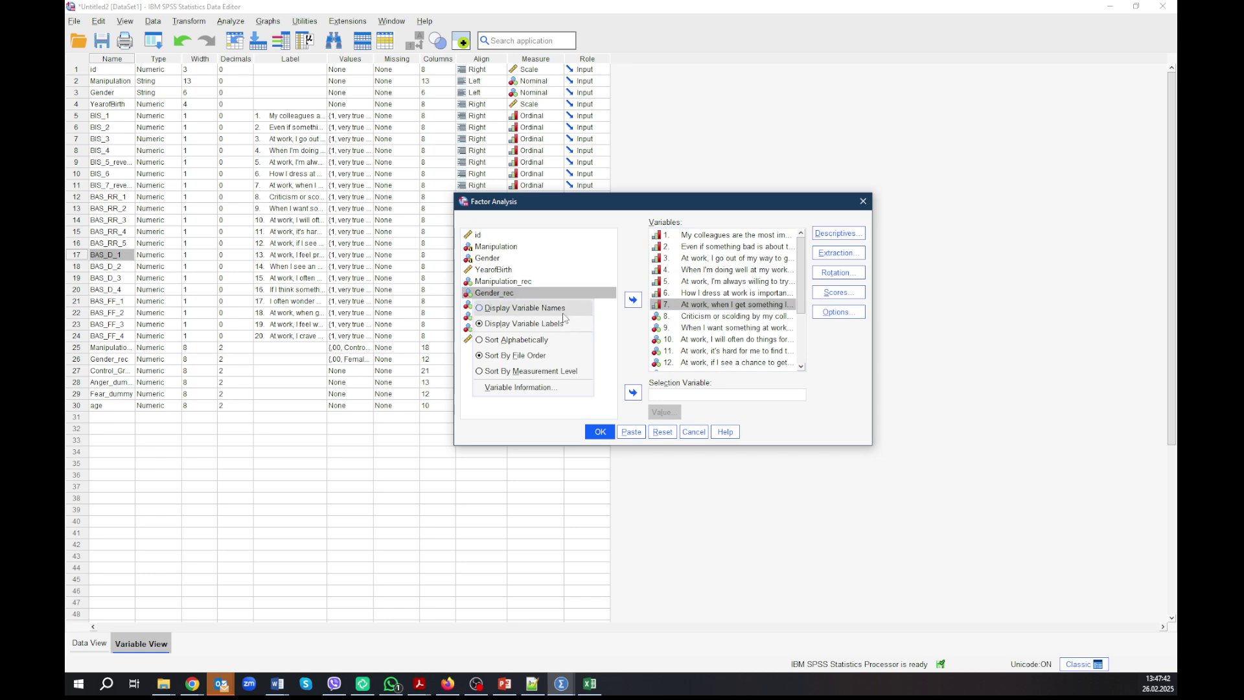
pyautogui.click(563, 311)
pyautogui.click(718, 259)
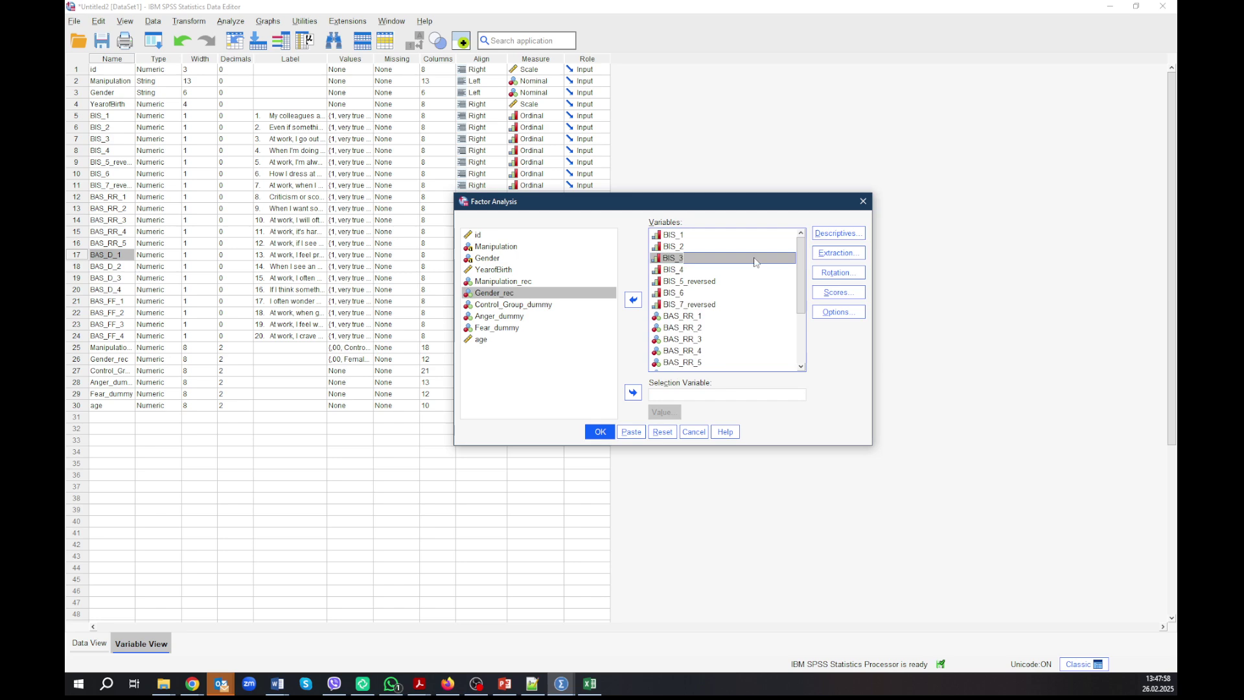
# Step: Open the factor extraction settings and review the available extraction methods, keeping Principal components
pyautogui.click(829, 251)
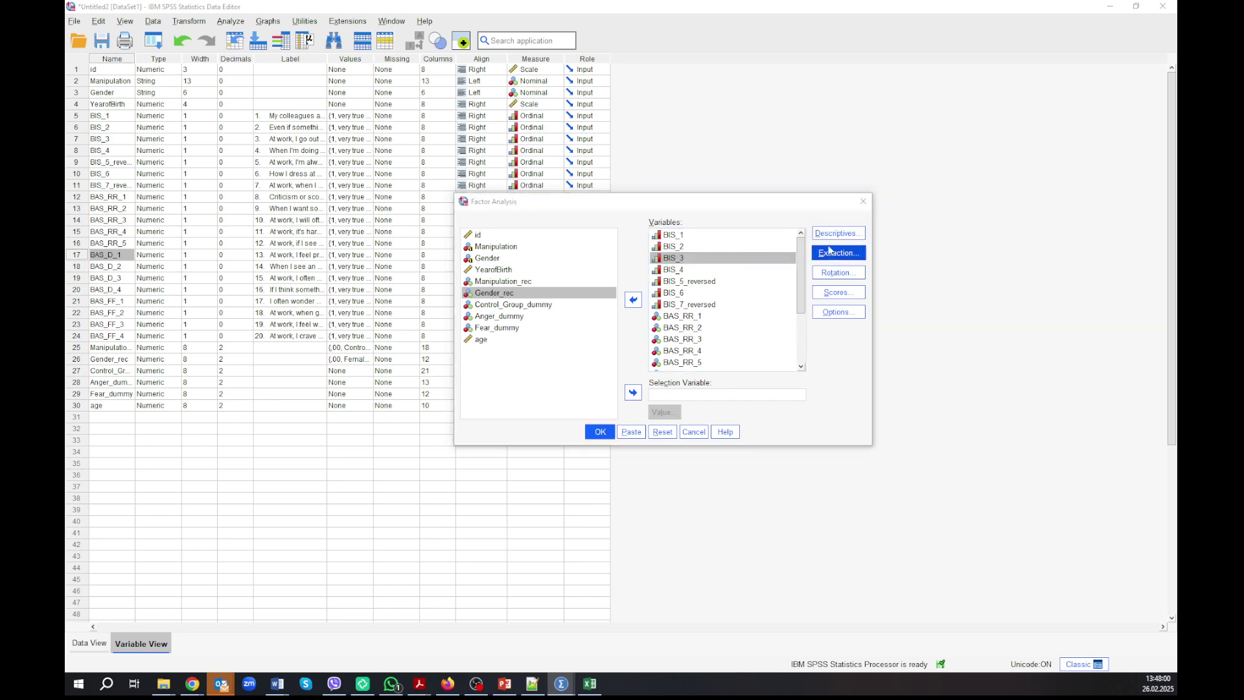
pyautogui.moveTo(1044, 210); pyautogui.dragTo(694, 173)
pyautogui.click(735, 196)
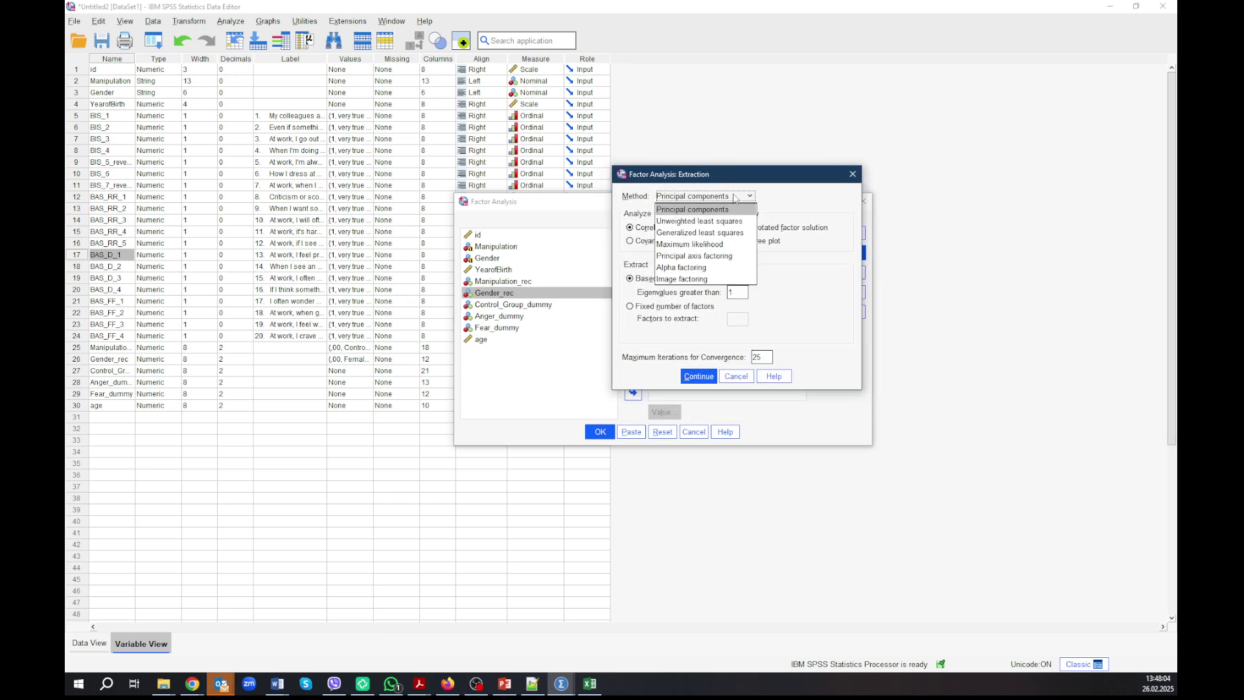
pyautogui.click(736, 198)
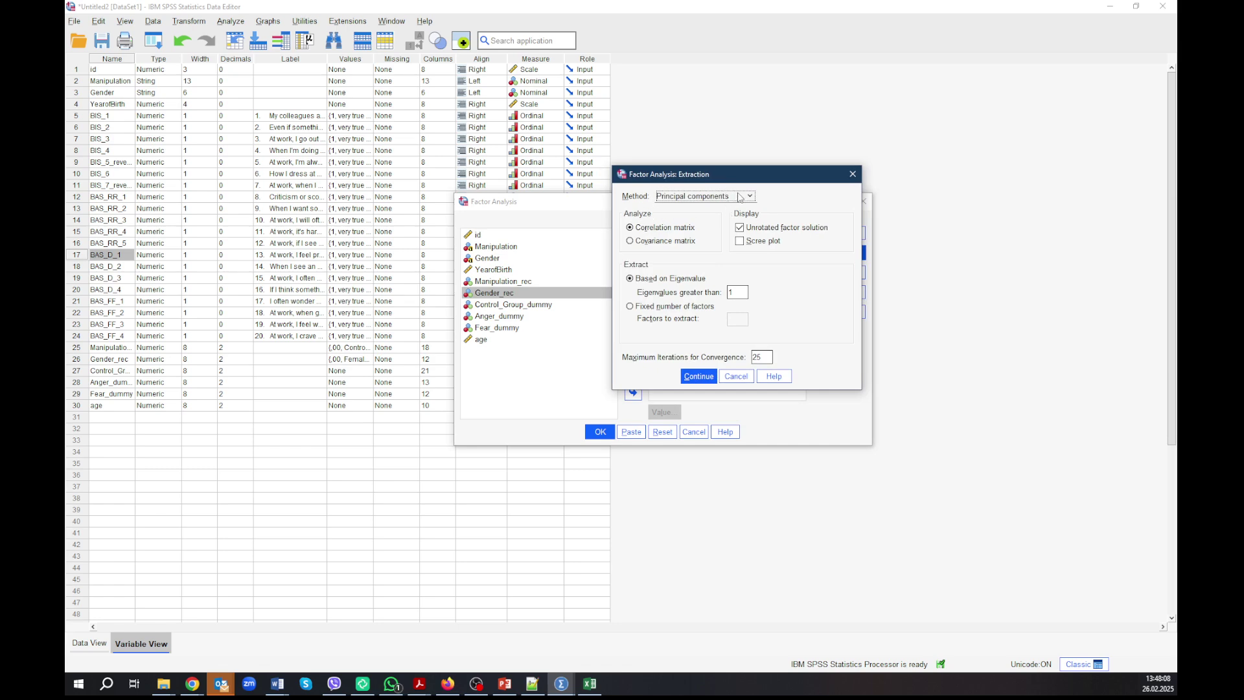
pyautogui.click(739, 198)
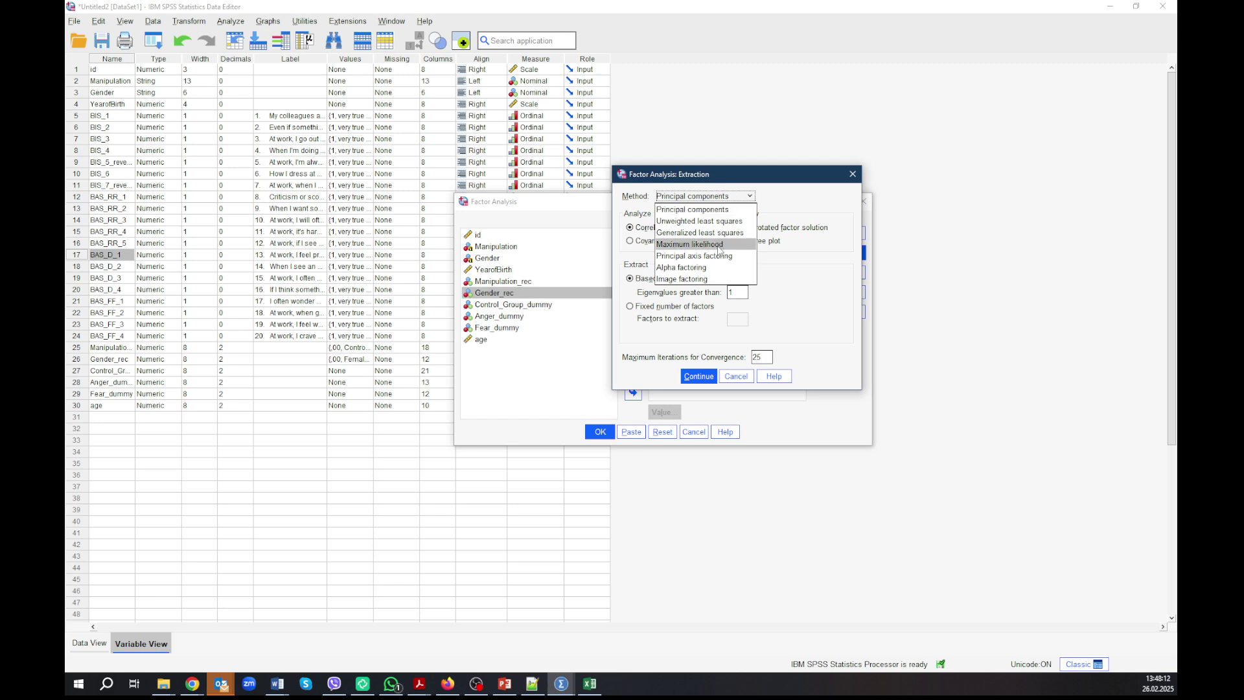
pyautogui.click(785, 180)
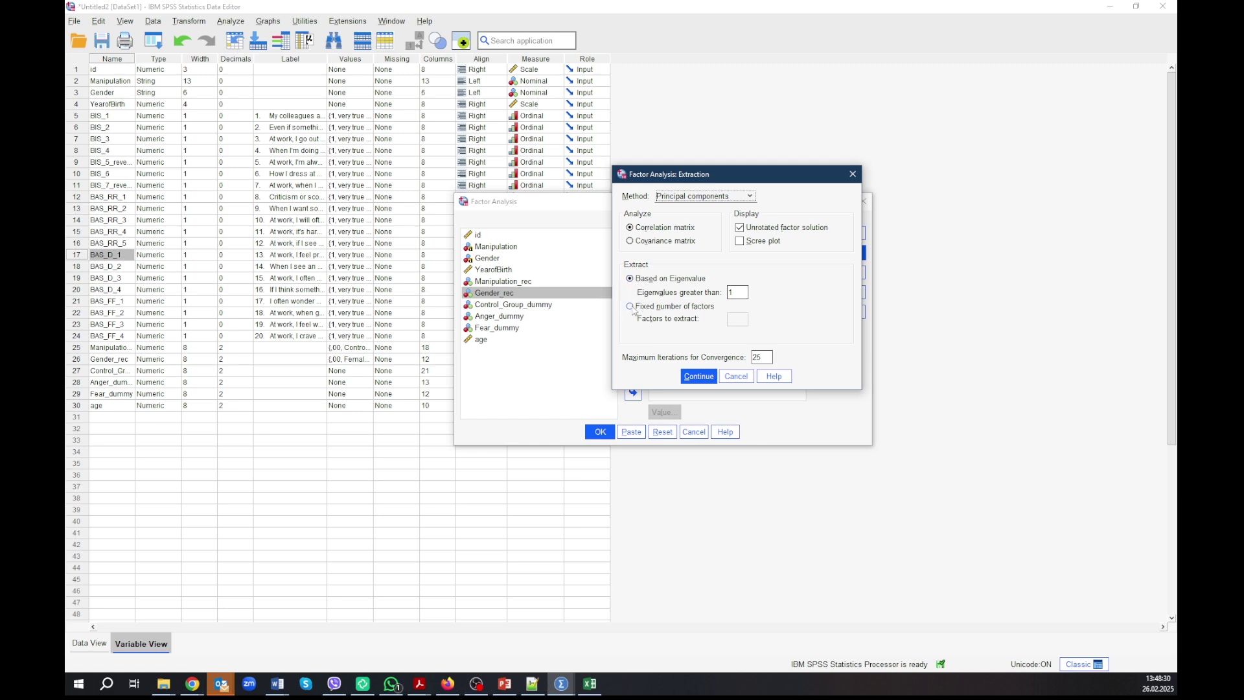
# Step: Try extracting a fixed number of 4 factors, return to extraction based on eigenvalues greater than 1, and accept the settings
pyautogui.click(631, 307)
pyautogui.click(739, 318)
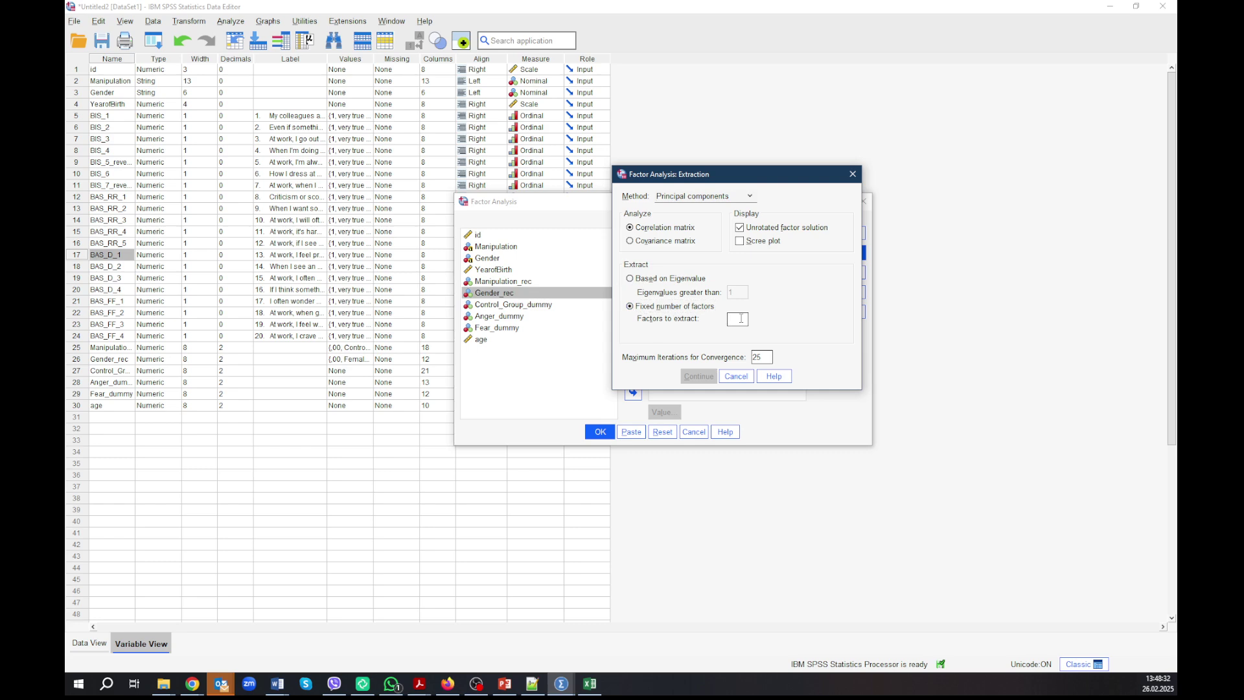
pyautogui.write('4')
pyautogui.click(651, 278)
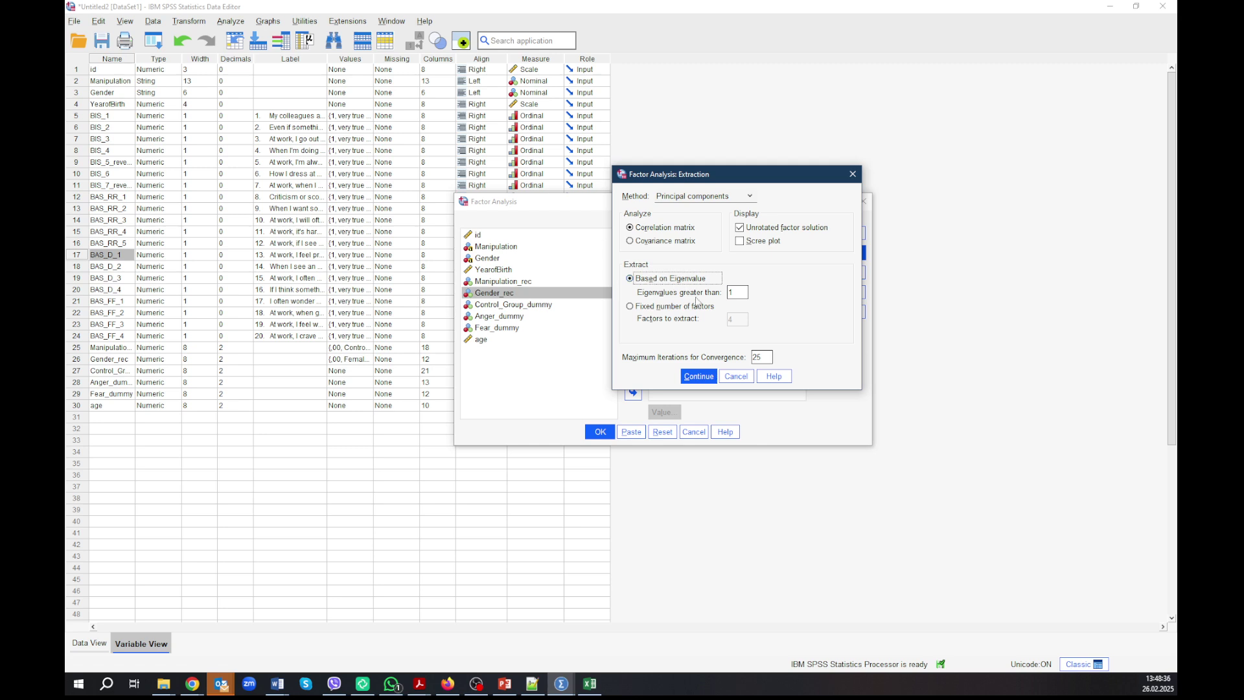
pyautogui.click(712, 375)
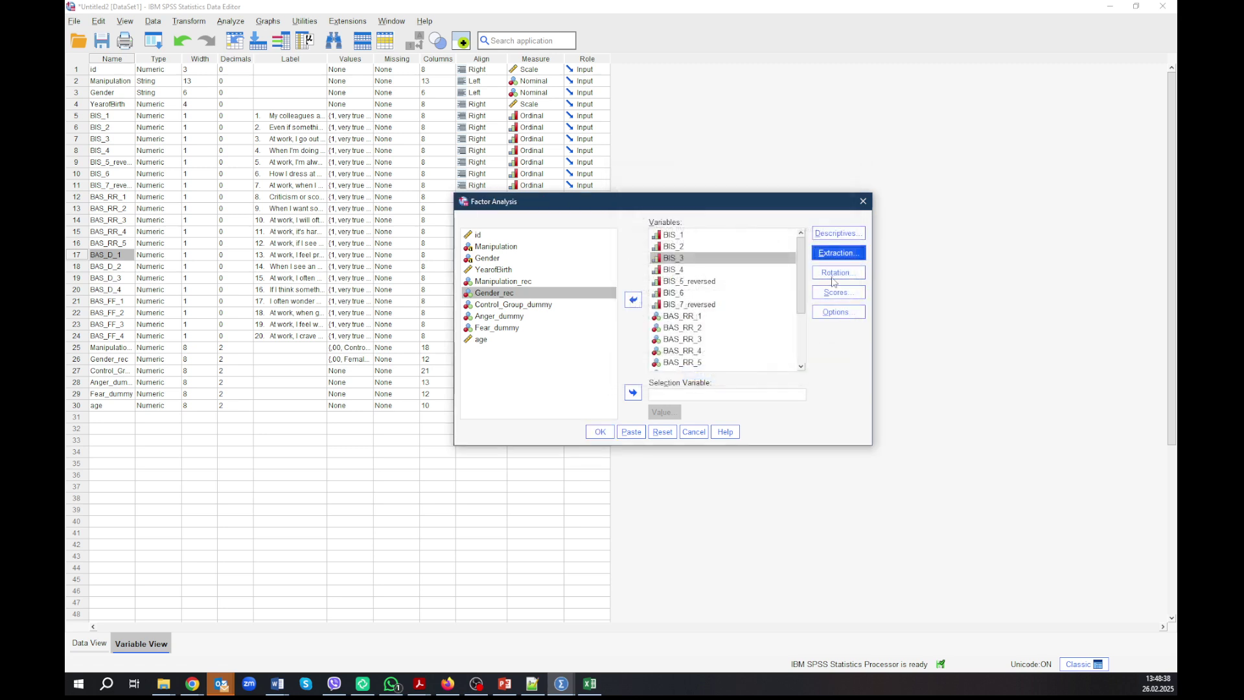
# Step: Compare the Promax and Varimax rotation options, choose Direct Oblimin with delta 0 as the rotation method, and accept the settings
pyautogui.click(839, 275)
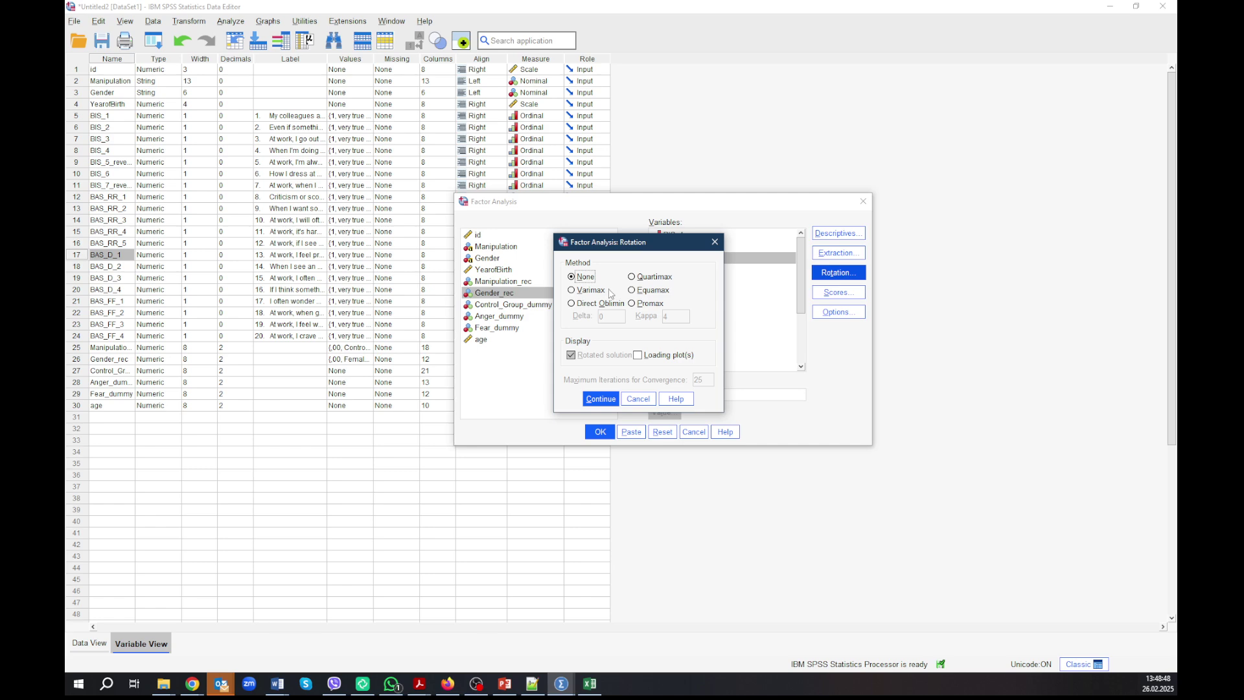
pyautogui.click(646, 304)
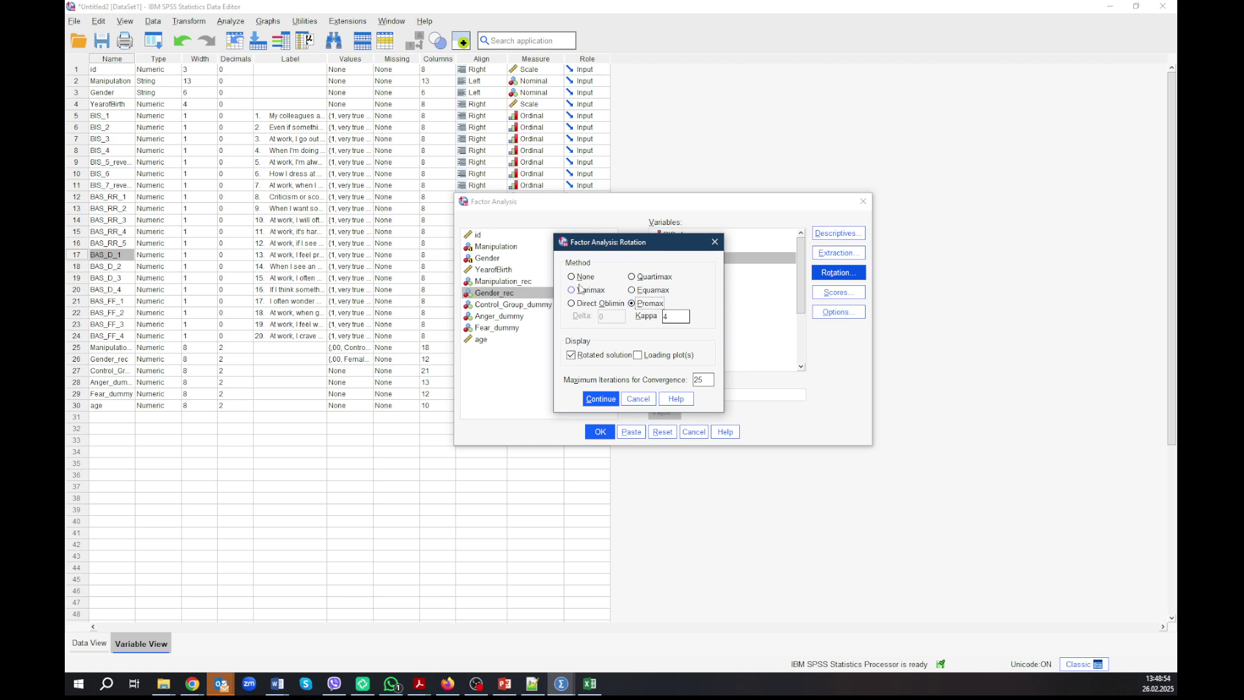
pyautogui.click(599, 291)
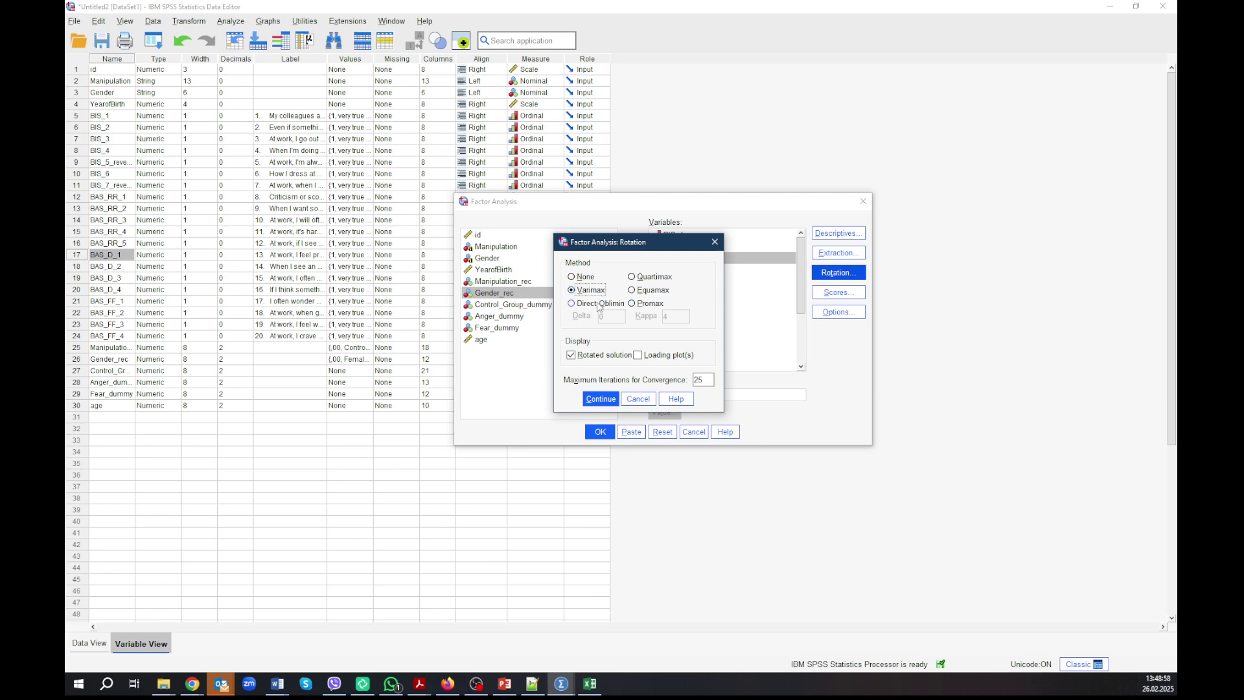
pyautogui.click(599, 305)
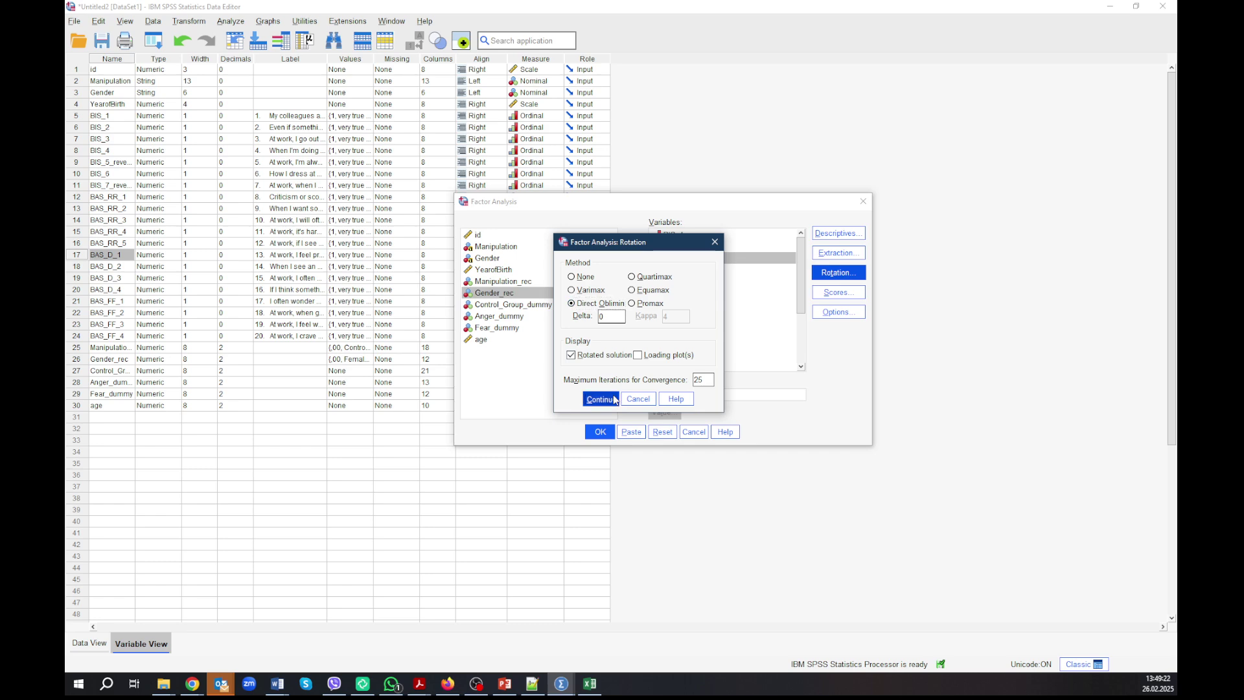
pyautogui.click(613, 399)
pyautogui.click(824, 297)
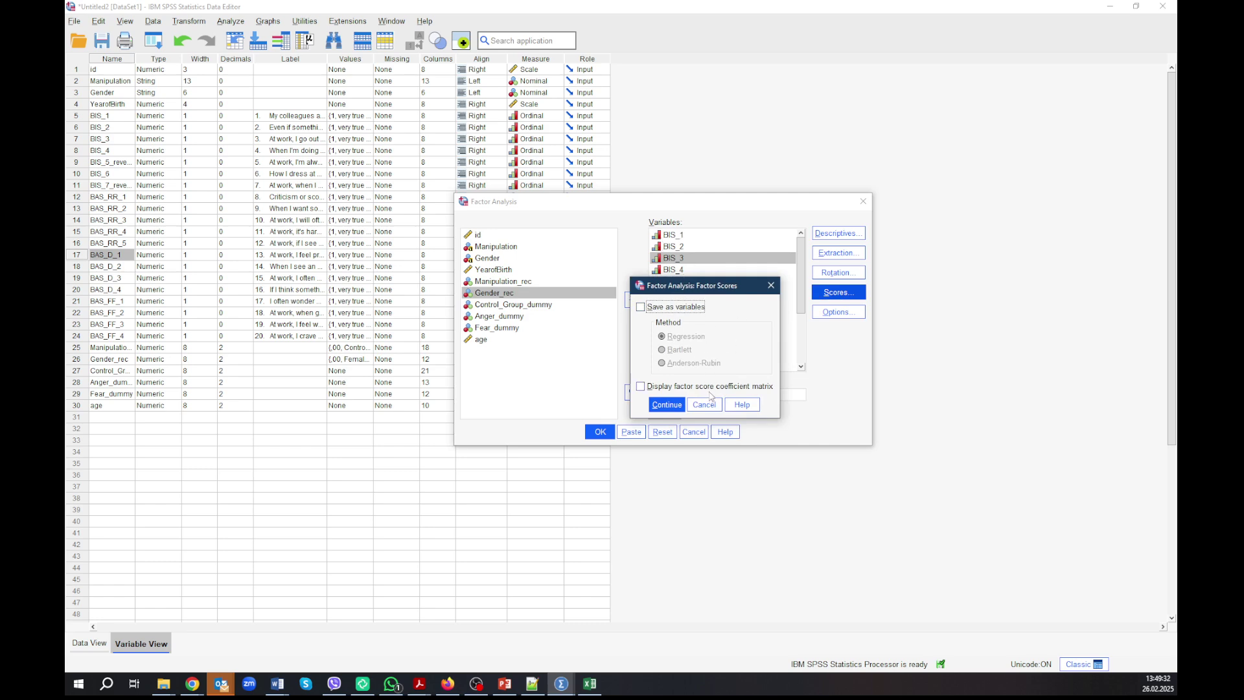
pyautogui.click(704, 404)
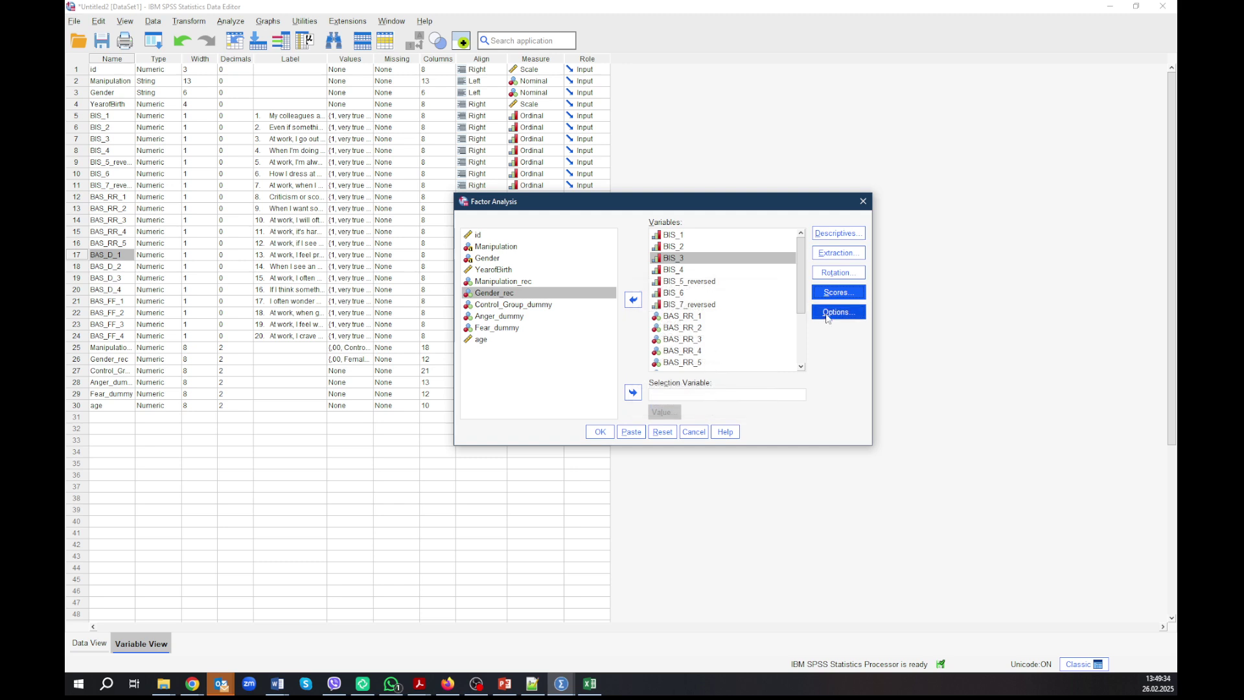
pyautogui.click(838, 312)
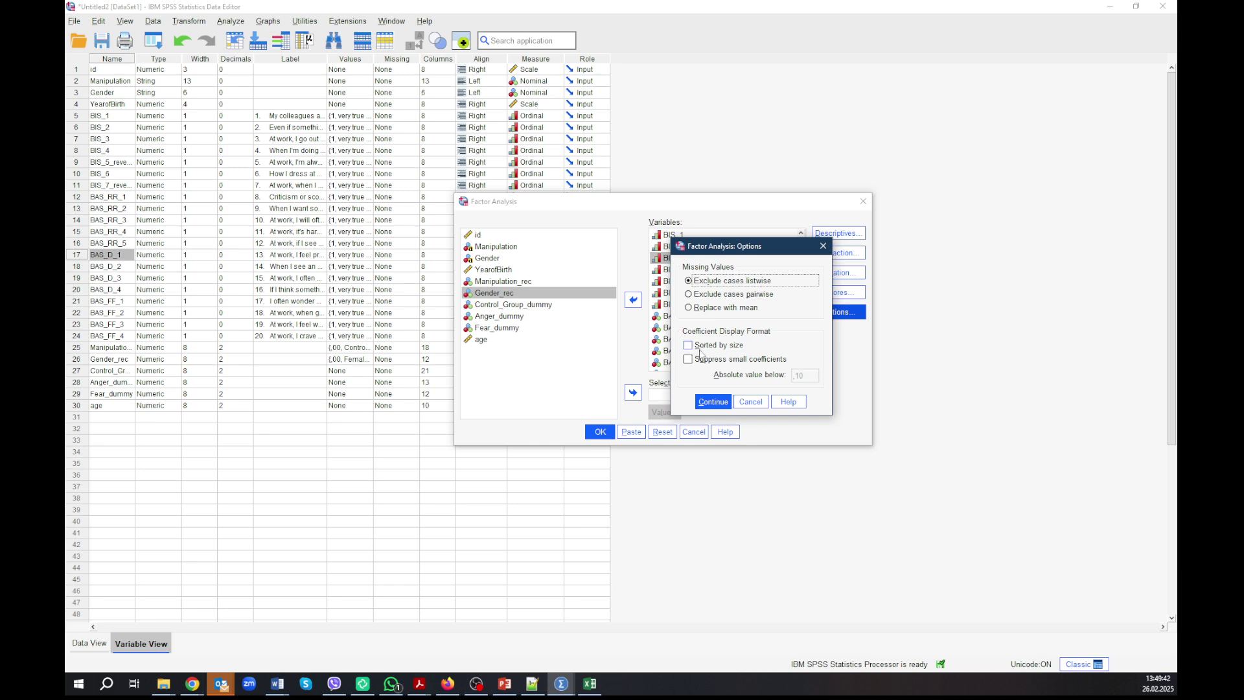
pyautogui.click(688, 362)
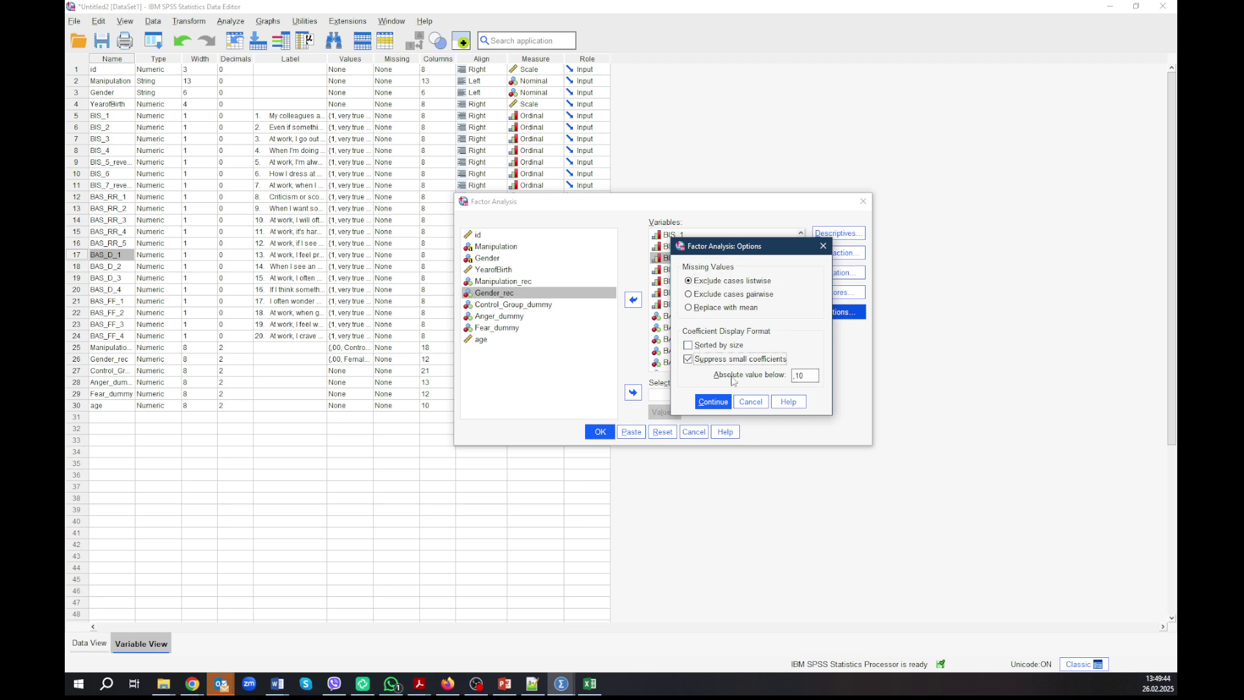
pyautogui.click(799, 375)
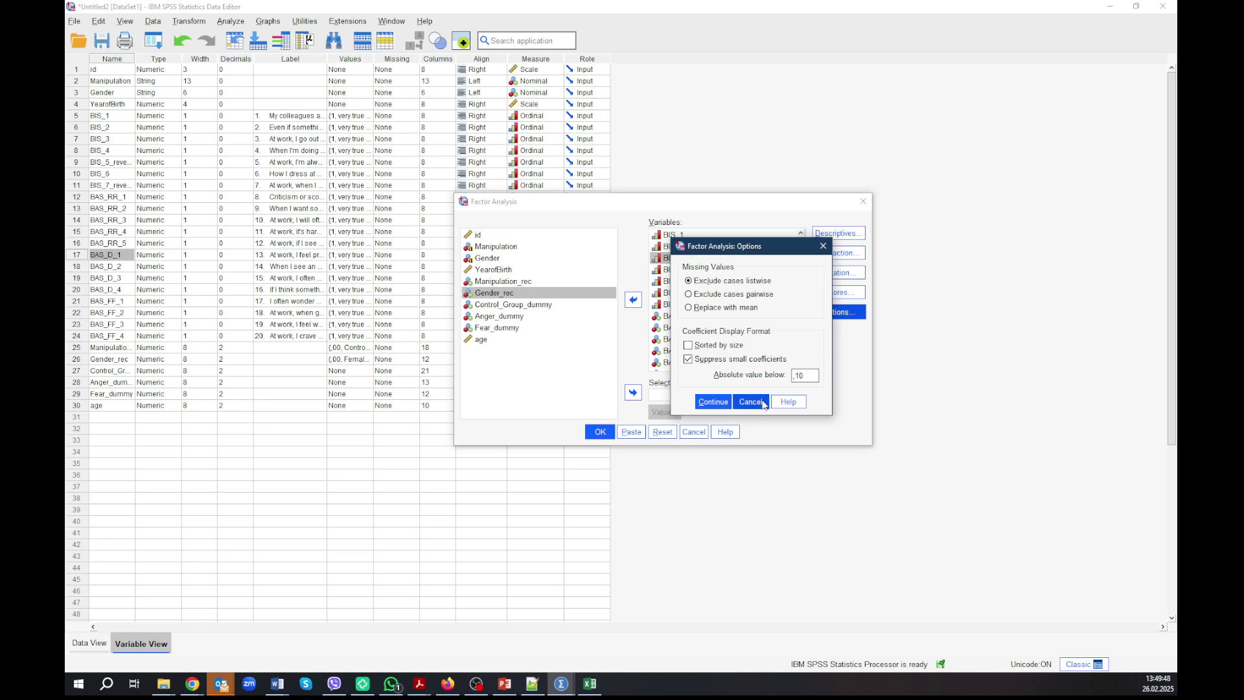
pyautogui.click(755, 399)
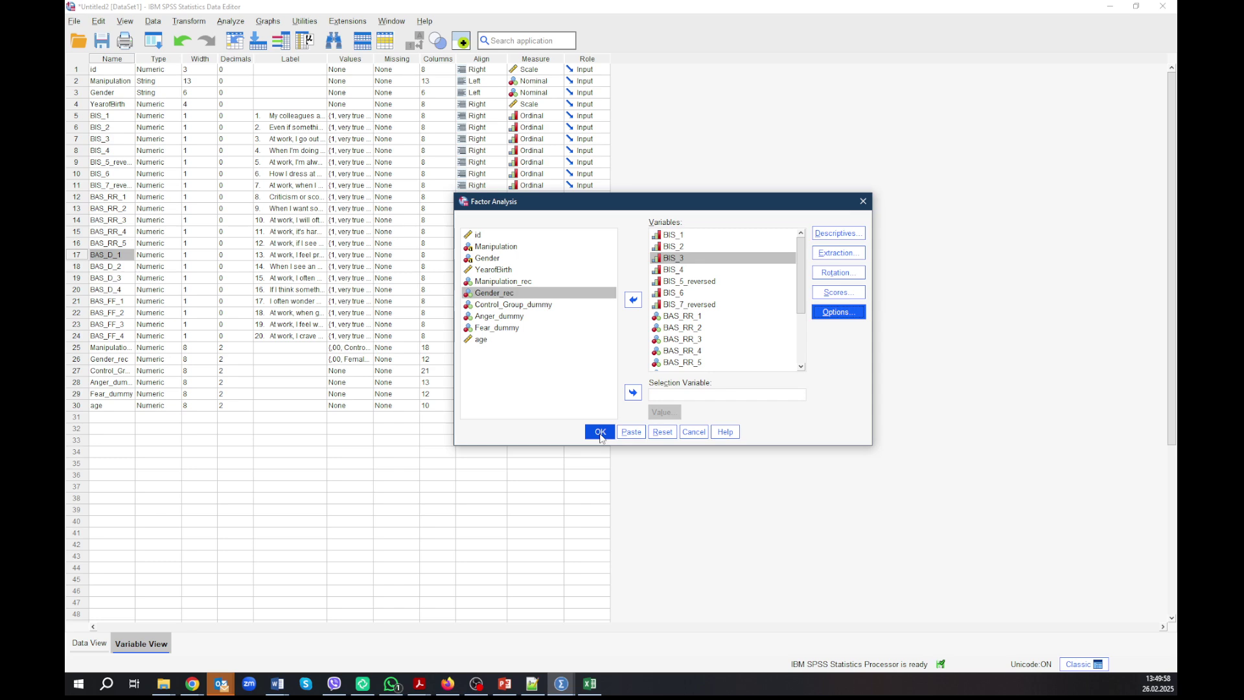
# Step: Run the factor analysis and review the output tables from Communalities and Total Variance Explained through to the Pattern Matrix
pyautogui.click(600, 432)
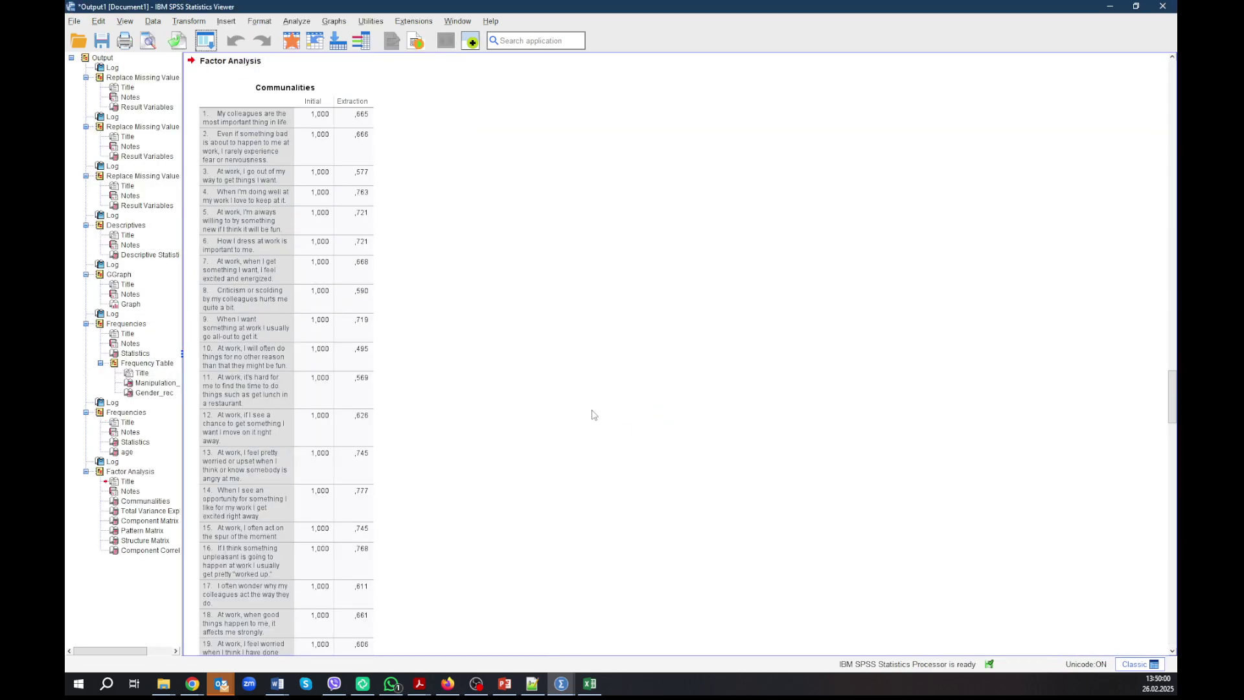
pyautogui.scroll(-5, 592, 413)
pyautogui.scroll(-3, 593, 415)
pyautogui.click(544, 415)
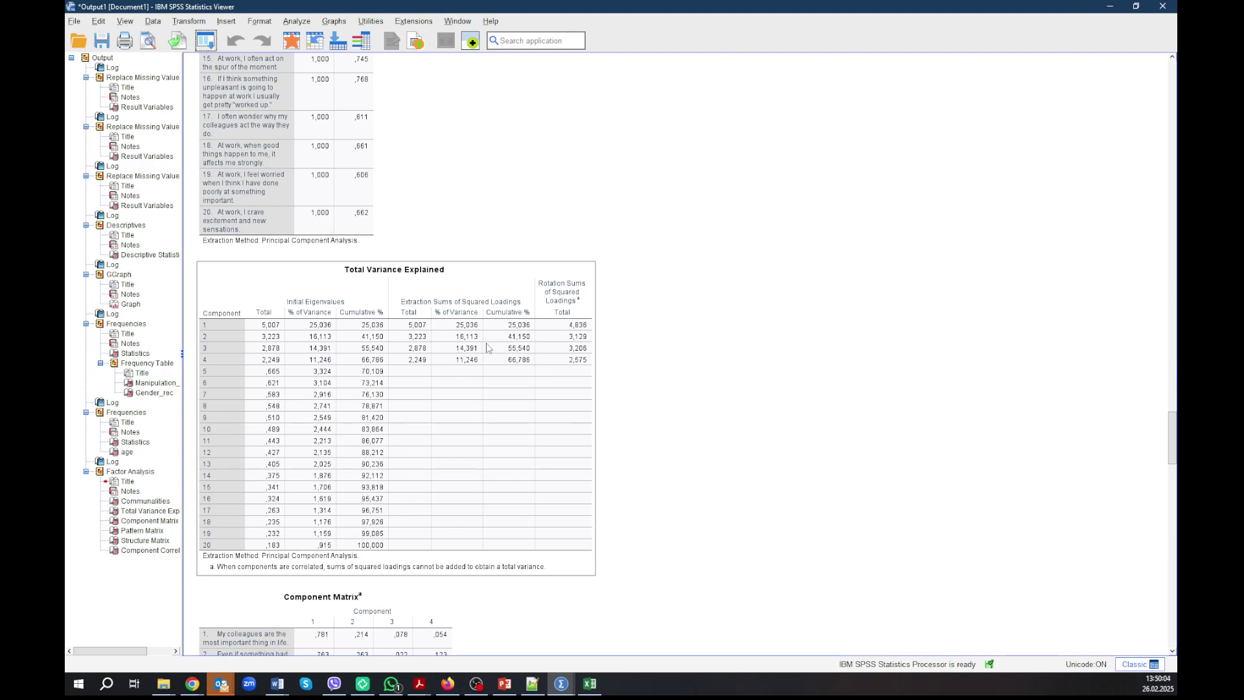
pyautogui.scroll(-1, 488, 345)
pyautogui.scroll(-10, 487, 345)
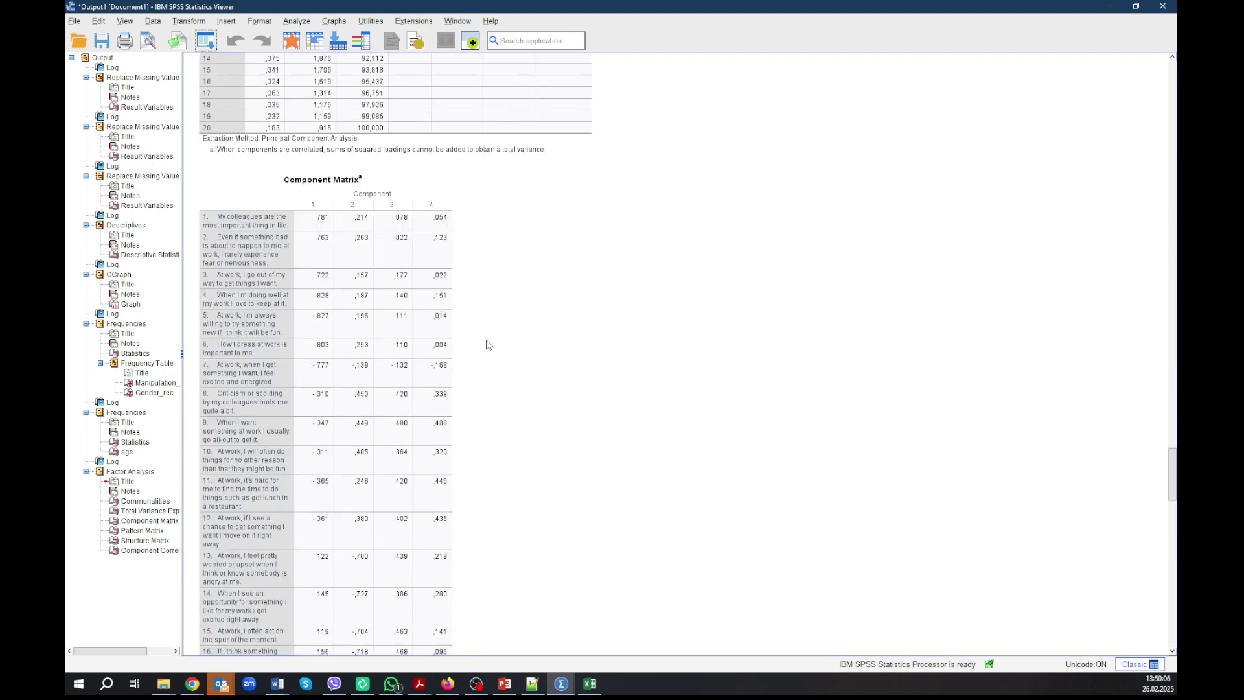
pyautogui.scroll(-9, 488, 345)
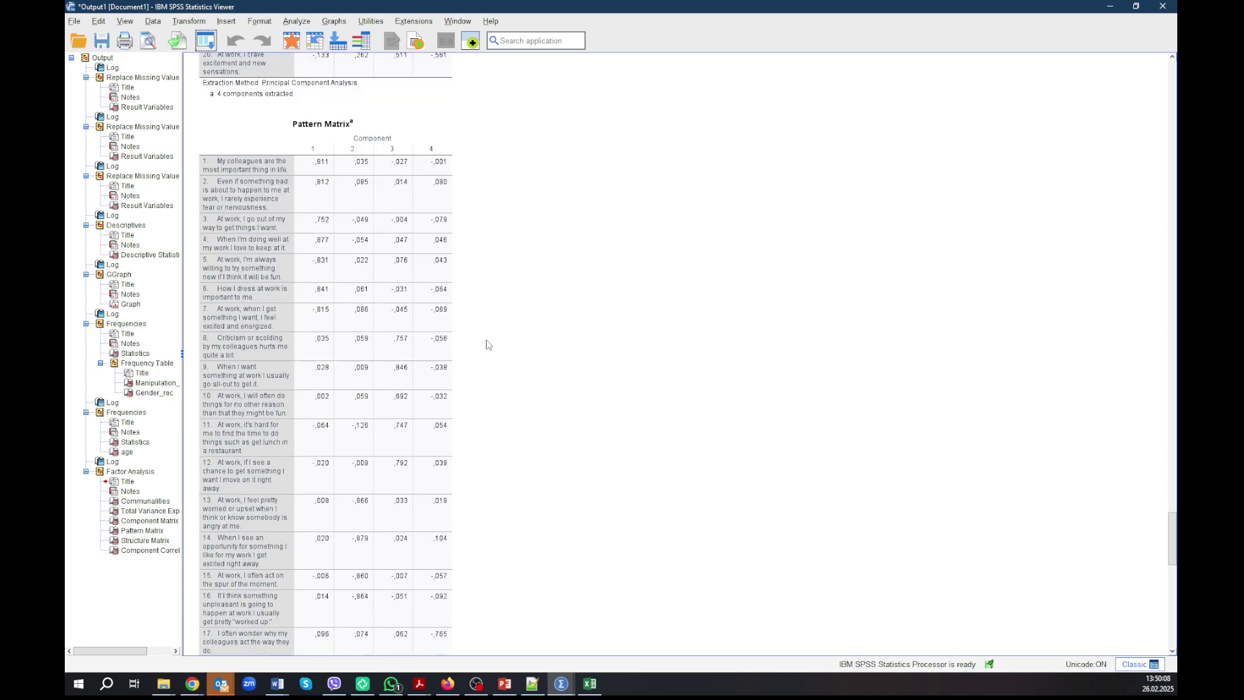
pyautogui.scroll(-1, 483, 332)
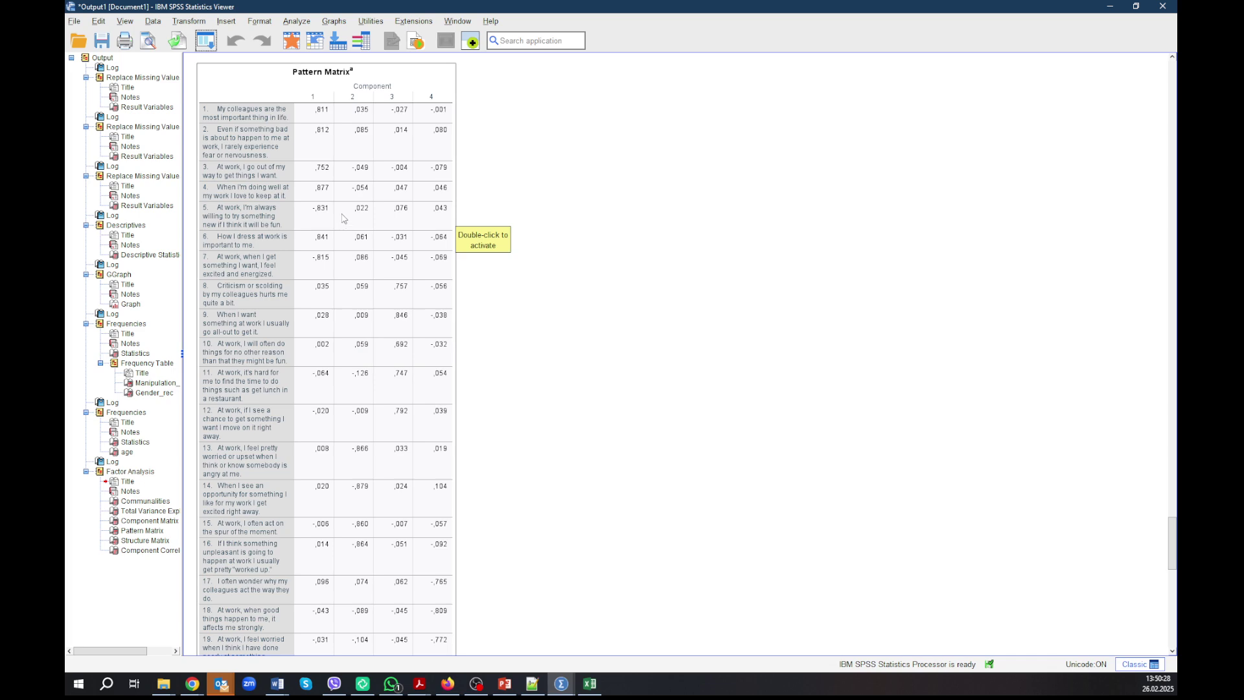
# Step: Rerun the factor analysis on the same items, suppressing small coefficients with a higher absolute-value cutoff than the default
pyautogui.click(208, 42)
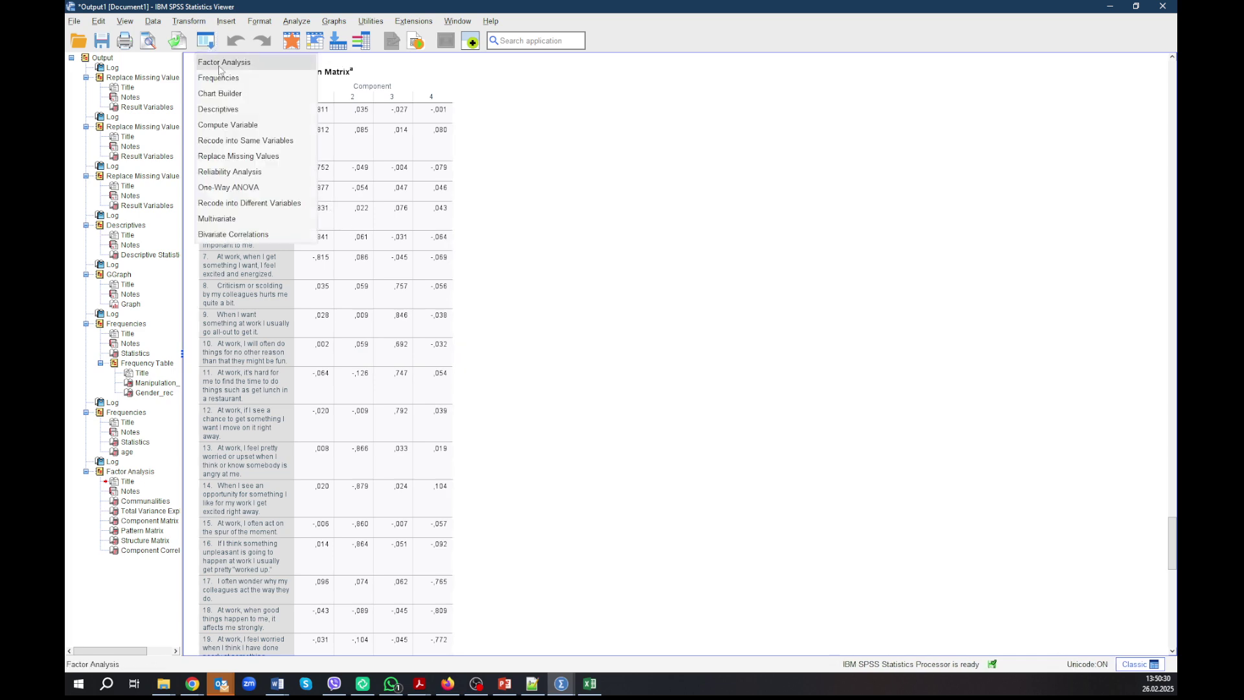
pyautogui.click(219, 67)
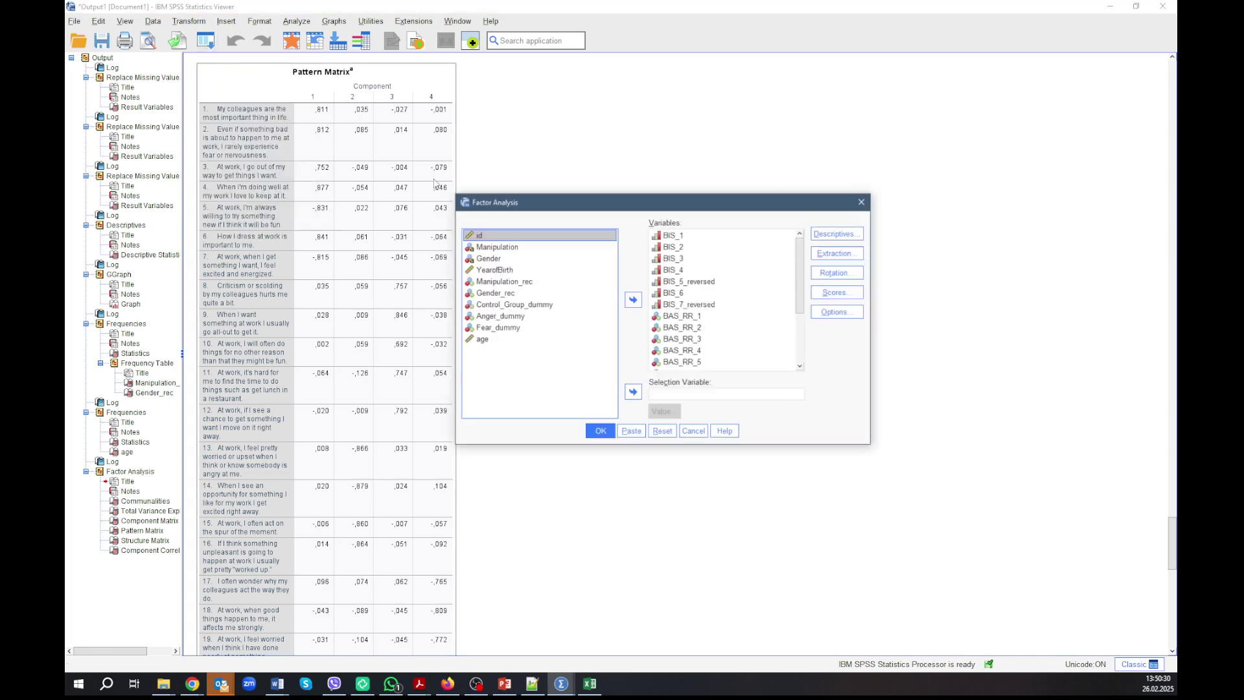
pyautogui.click(839, 314)
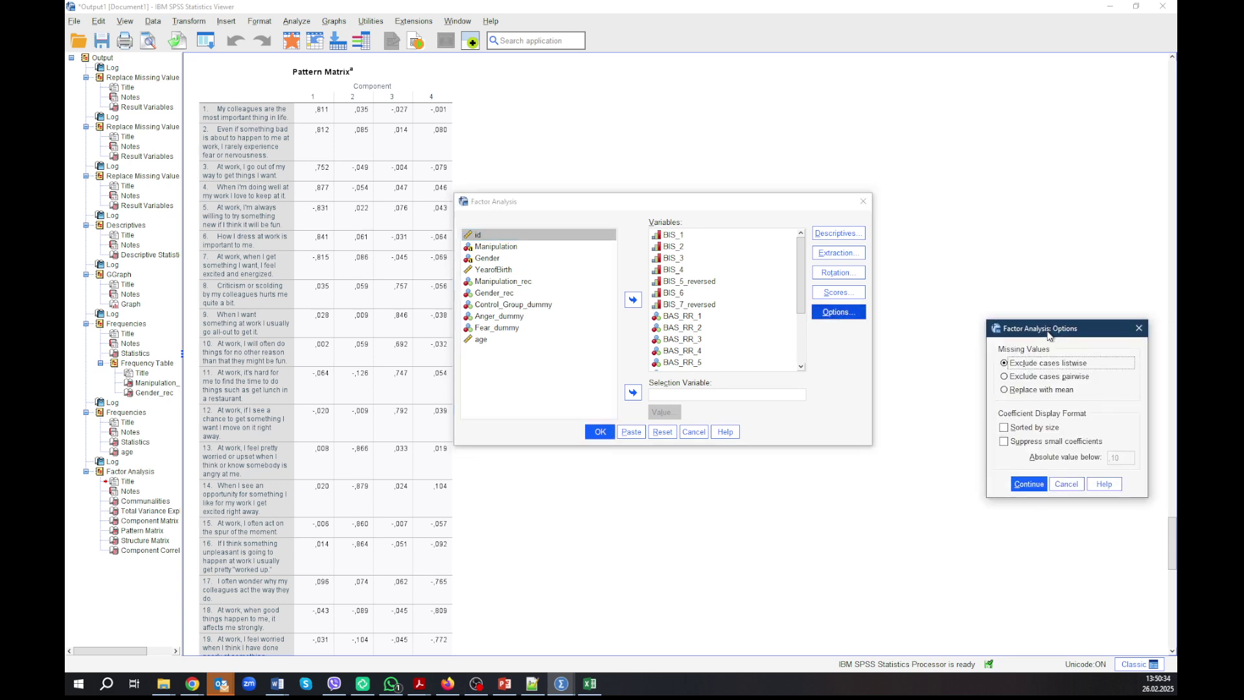
pyautogui.click(842, 426)
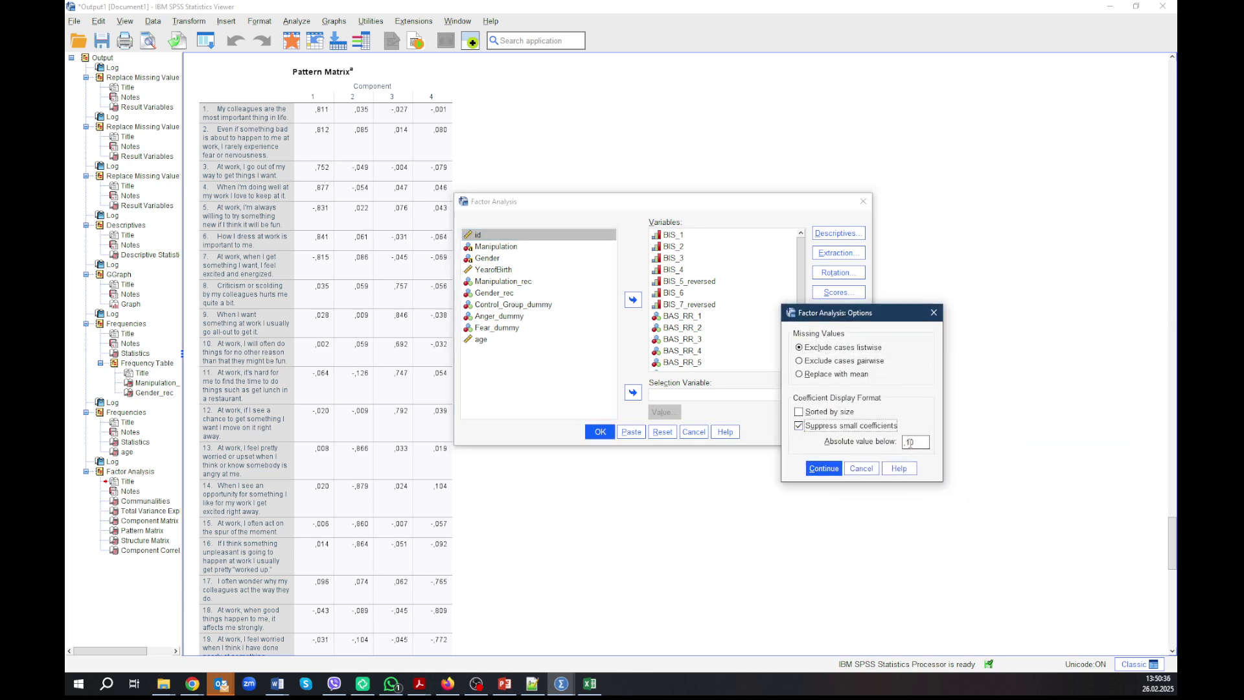
pyautogui.click(910, 442)
pyautogui.click(824, 468)
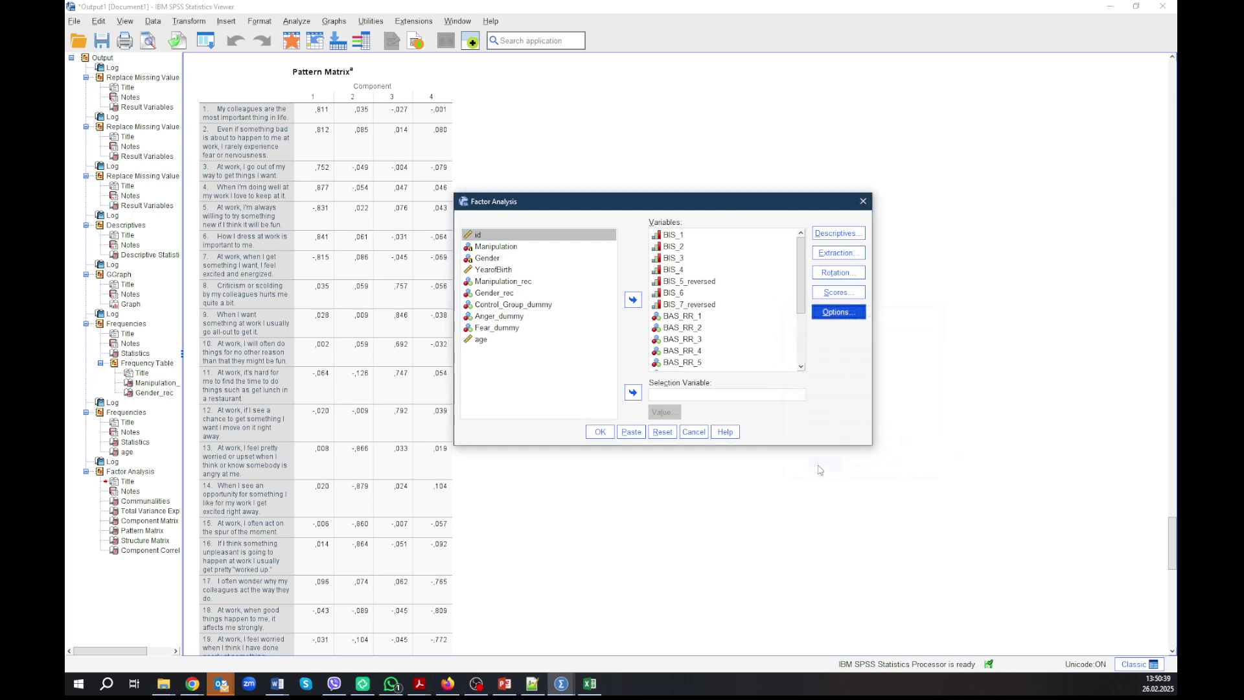
pyautogui.click(600, 433)
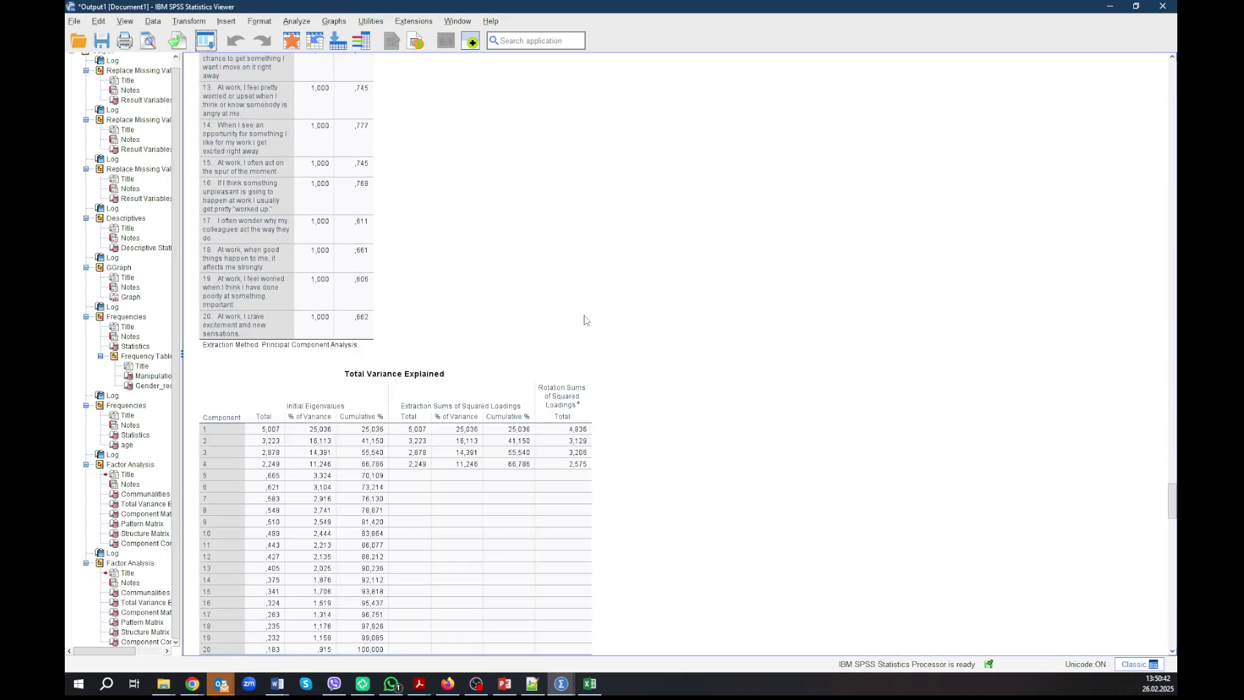
# Step: Examine the Component Matrix and Pattern Matrix of the rerun analysis to see which items load on each component
pyautogui.scroll(-5, 570, 285)
pyautogui.scroll(-5, 534, 239)
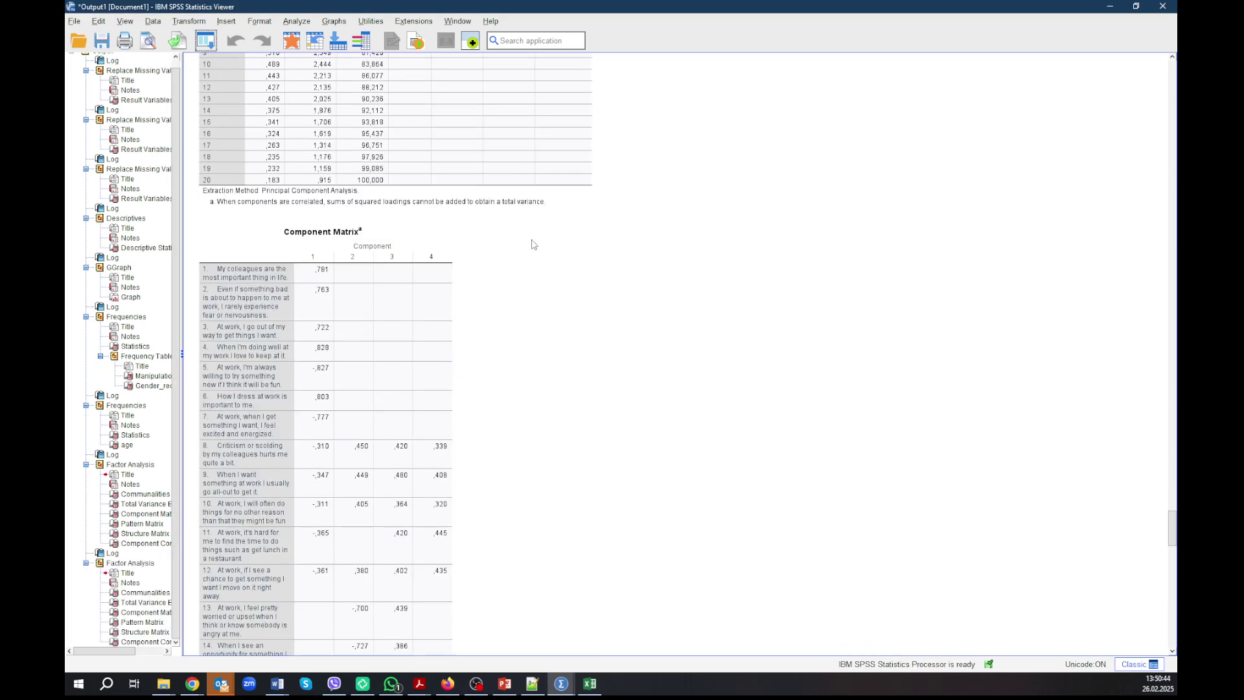
pyautogui.scroll(-2, 489, 328)
pyautogui.scroll(-10, 490, 328)
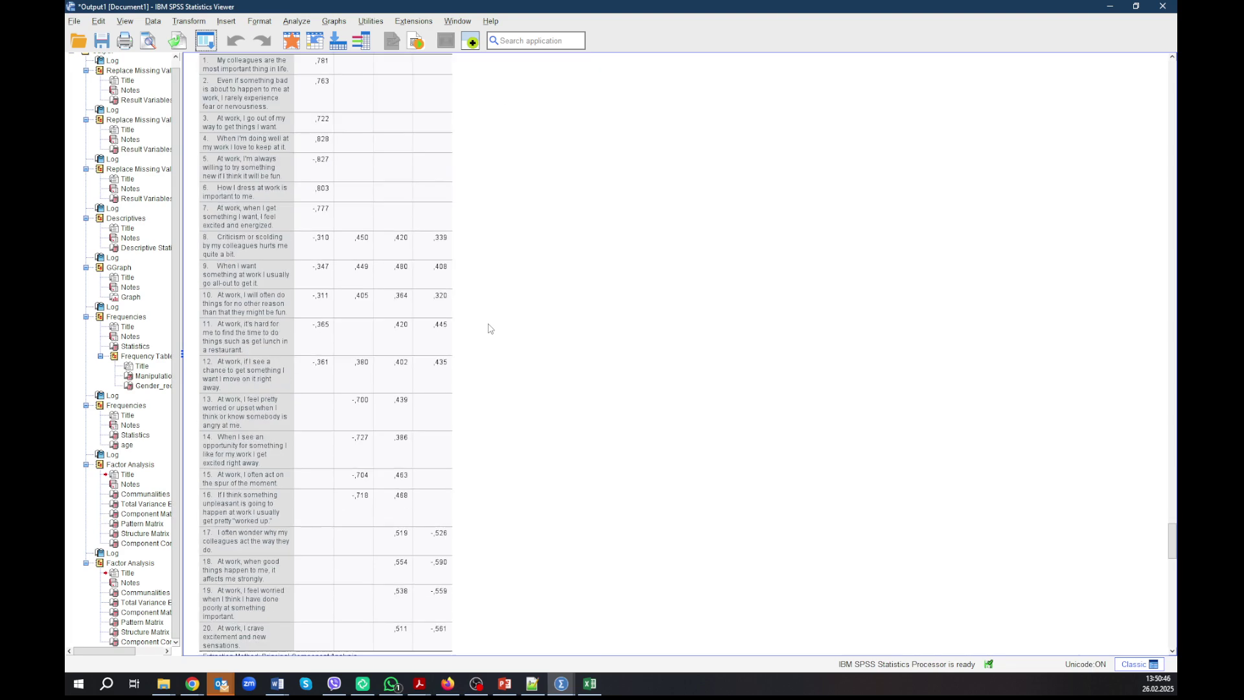
pyautogui.click(355, 248)
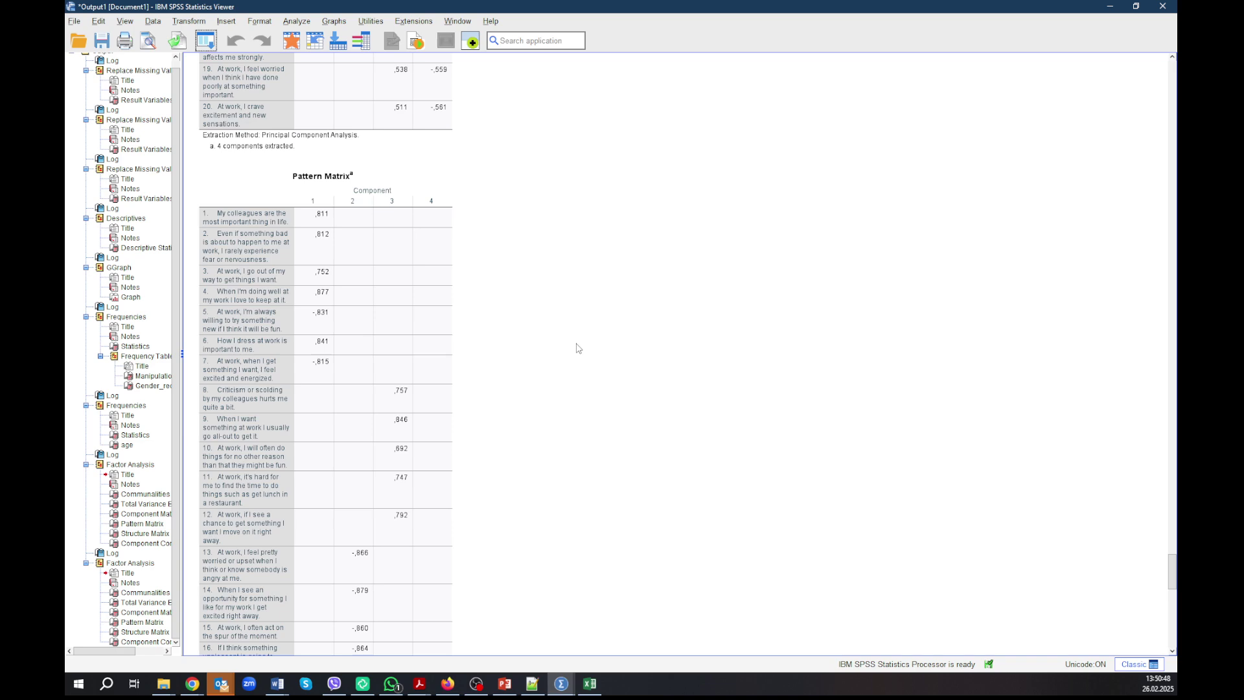
pyautogui.scroll(-8, 575, 348)
pyautogui.scroll(4, 557, 317)
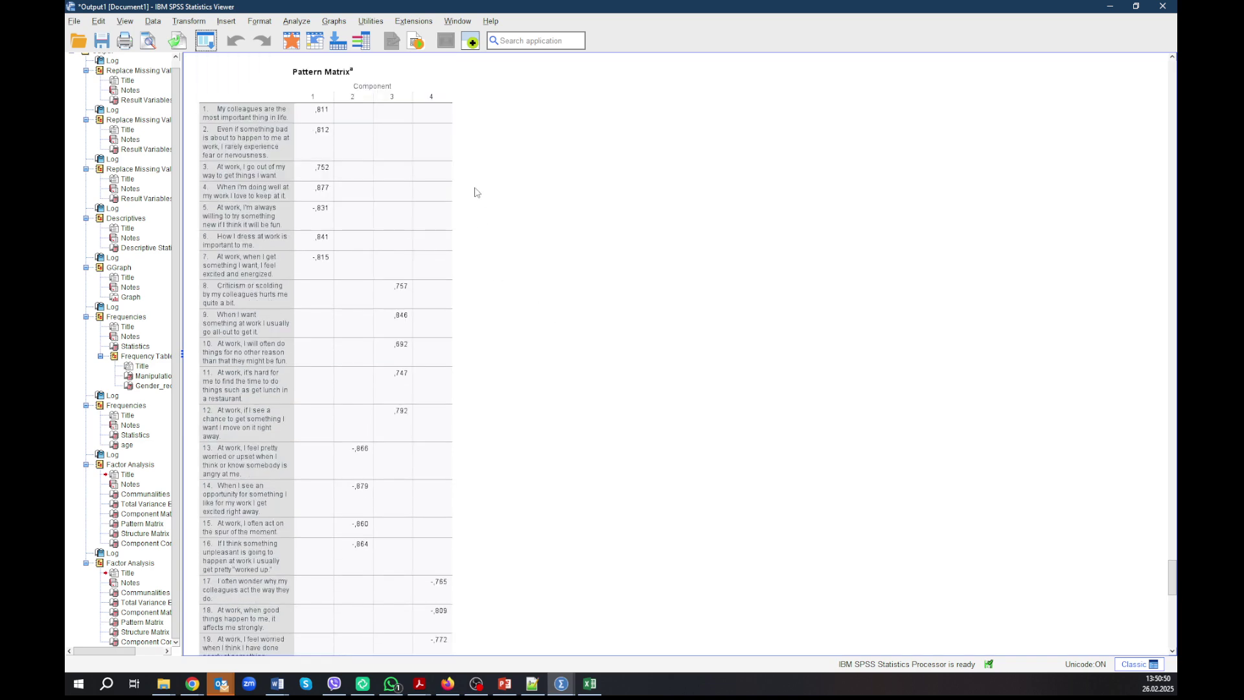
pyautogui.click(394, 183)
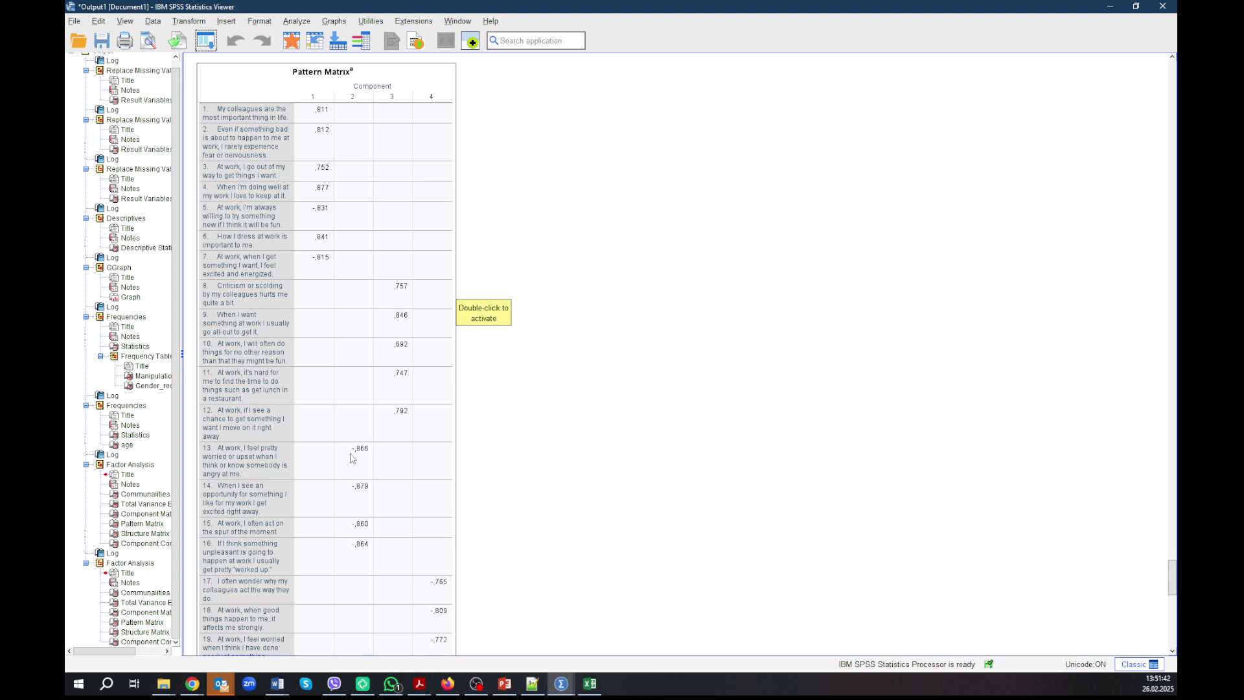
pyautogui.scroll(-1, 382, 548)
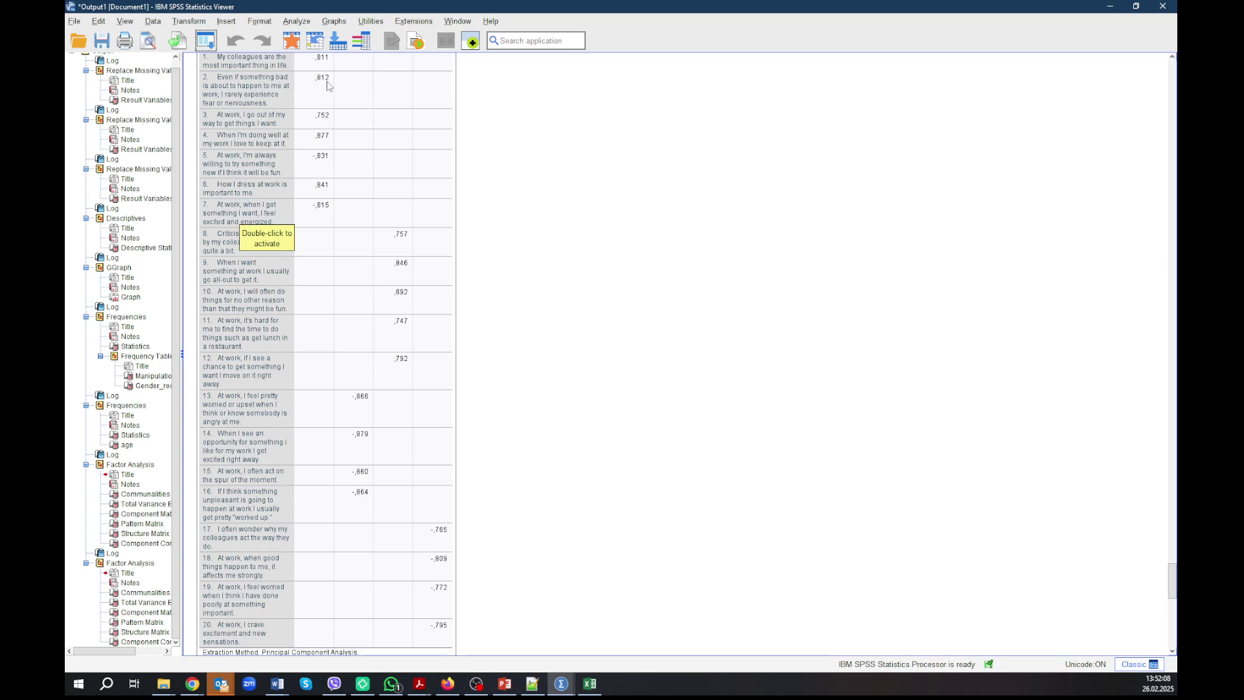
pyautogui.scroll(-1, 322, 216)
pyautogui.scroll(2, 322, 216)
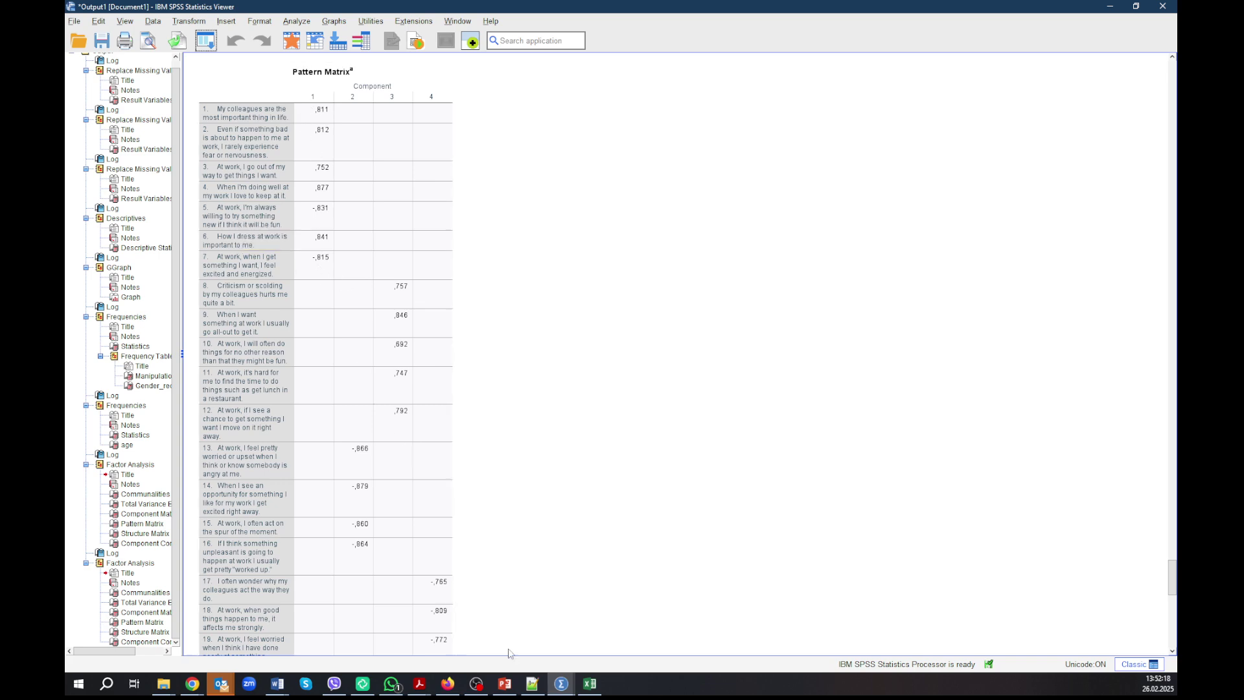
# Step: Switch to the dataset's variable list, widen the Name column and check the variables BIS_5_reversed and BIS_7_reversed
pyautogui.moveTo(561, 683)
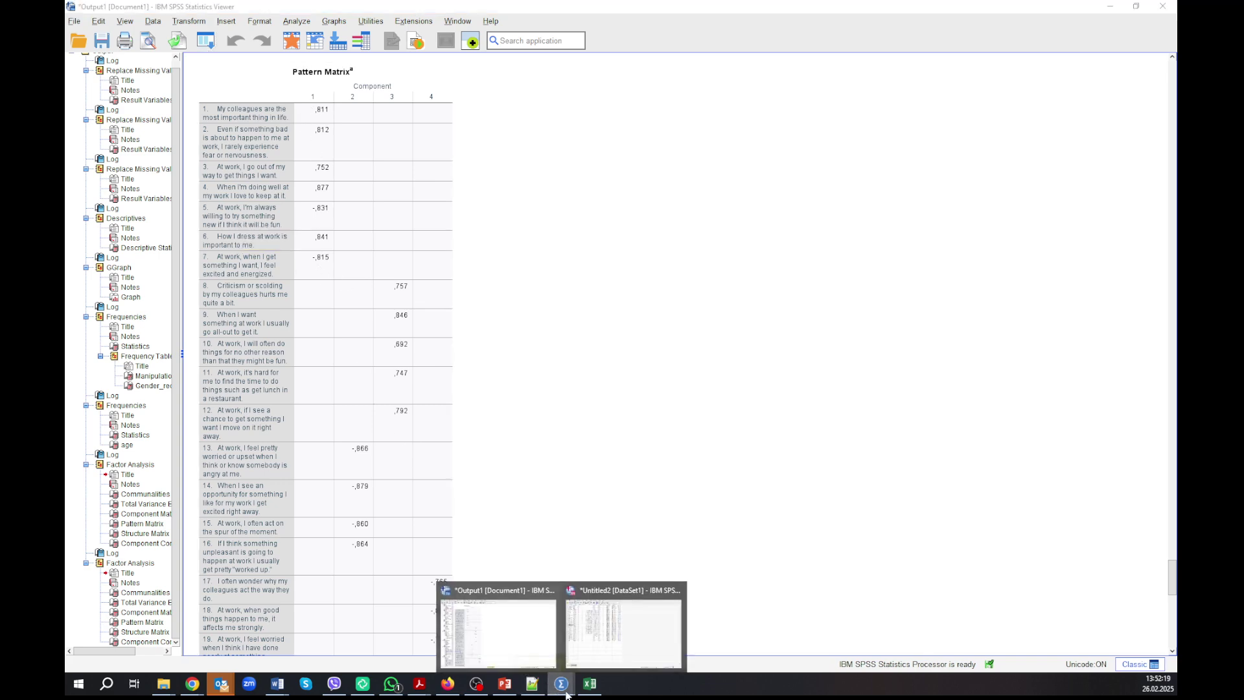
pyautogui.click(587, 647)
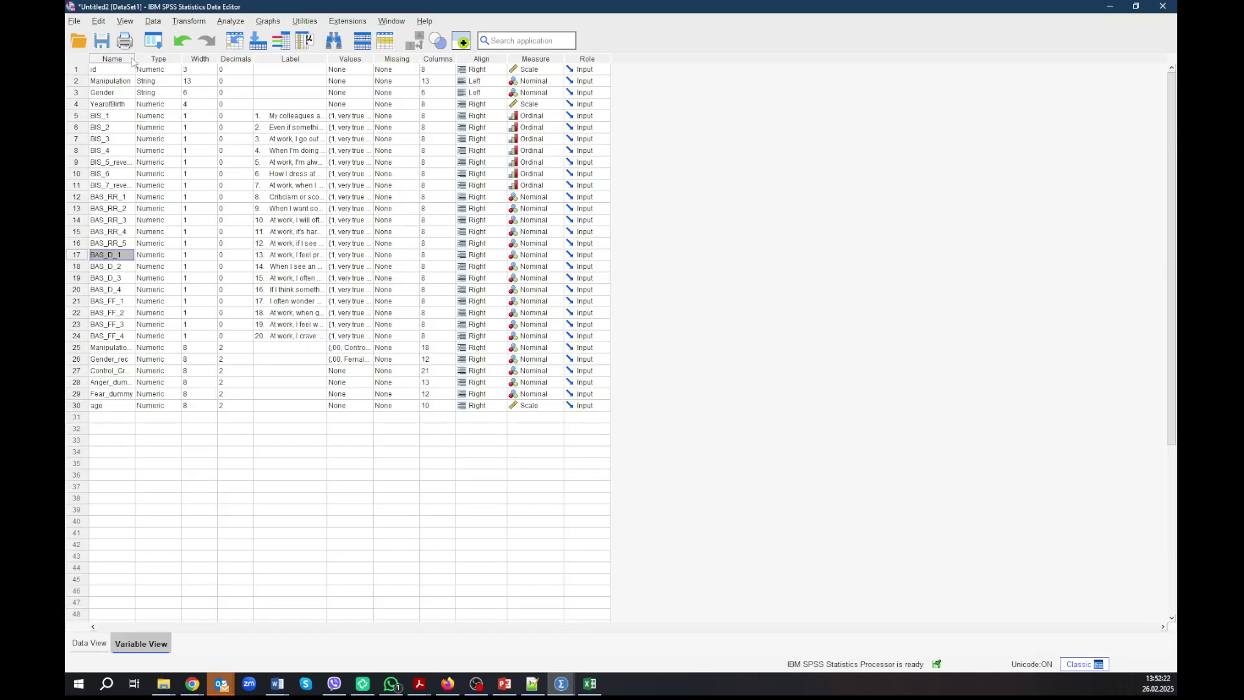
pyautogui.moveTo(133, 58); pyautogui.dragTo(191, 89)
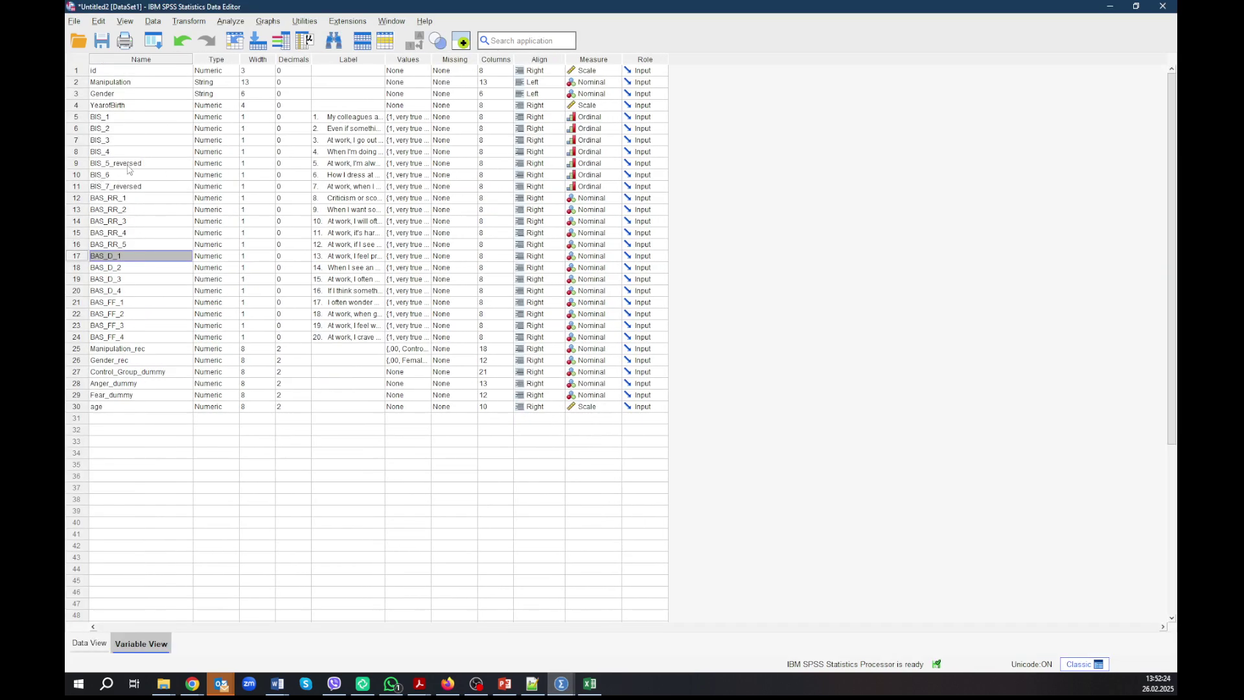
pyautogui.click(130, 163)
pyautogui.click(145, 187)
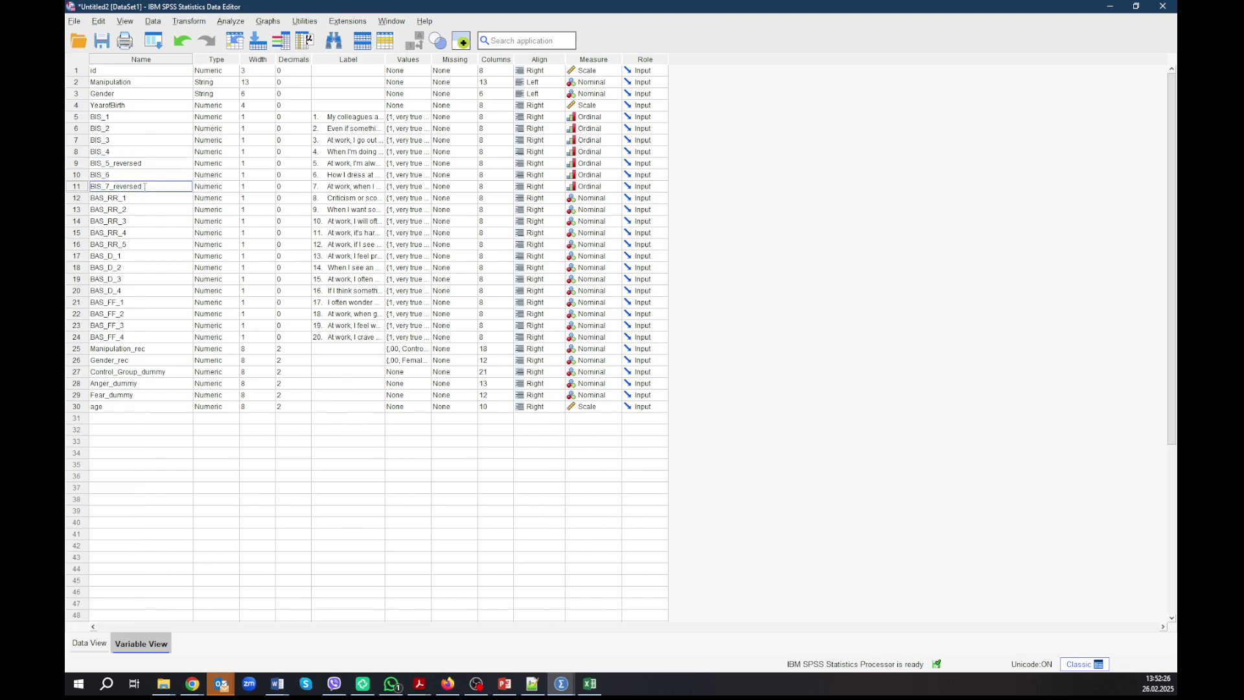
# Step: Return to the output and examine the Pattern Matrix loadings, comparing the reversed items with the rest of the scale
pyautogui.hotkey('alt', 'Tab')
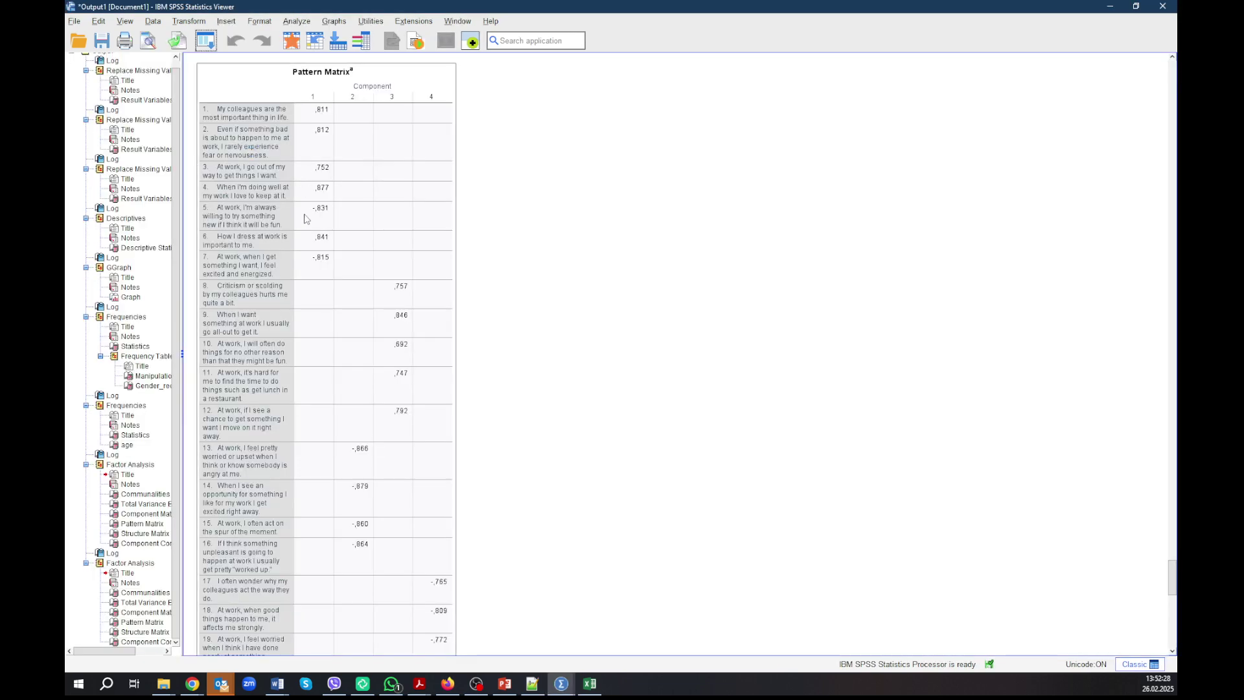
pyautogui.click(278, 255)
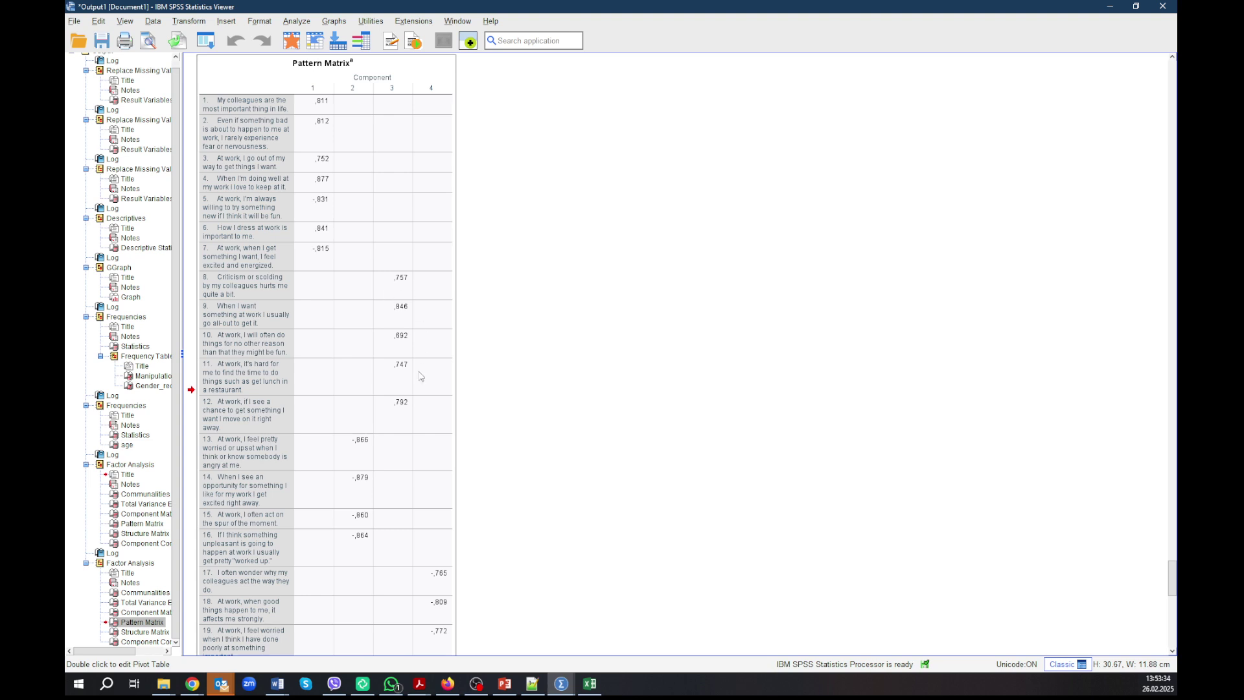
pyautogui.scroll(-2, 439, 522)
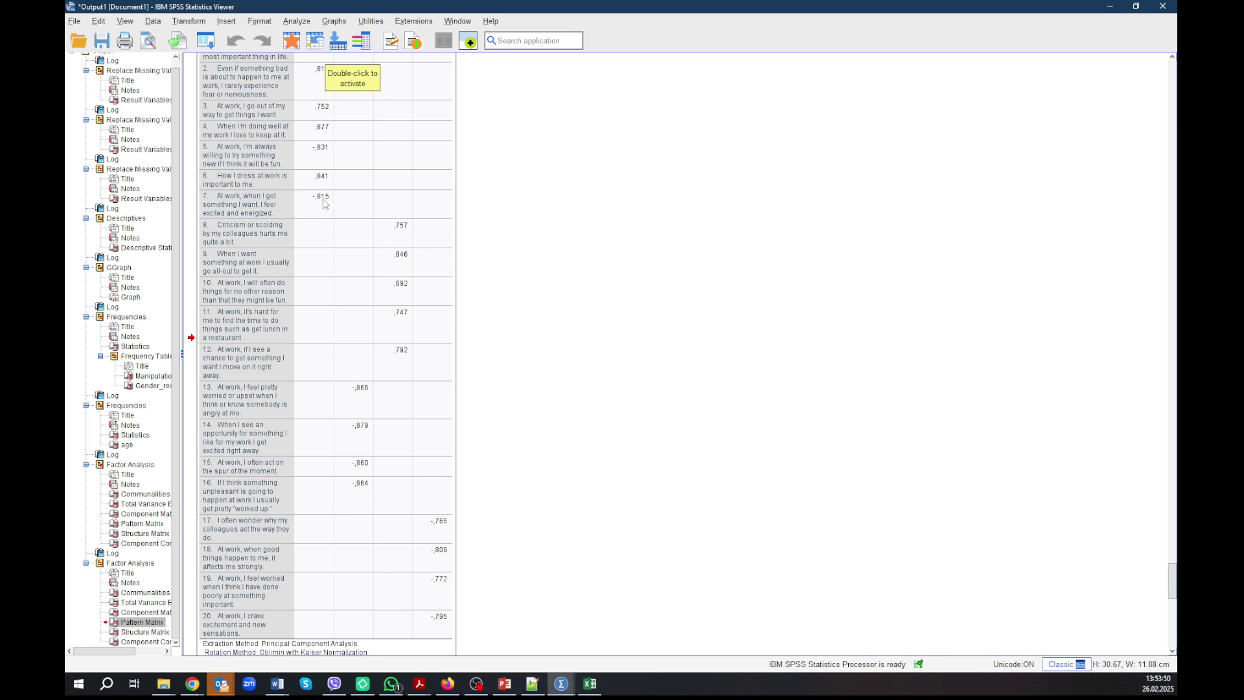
# Step: Examine the remaining Pattern Matrix rows, the Structure Matrix loadings and the Component Correlation Matrix of the rerun analysis
pyautogui.scroll(-10, 327, 162)
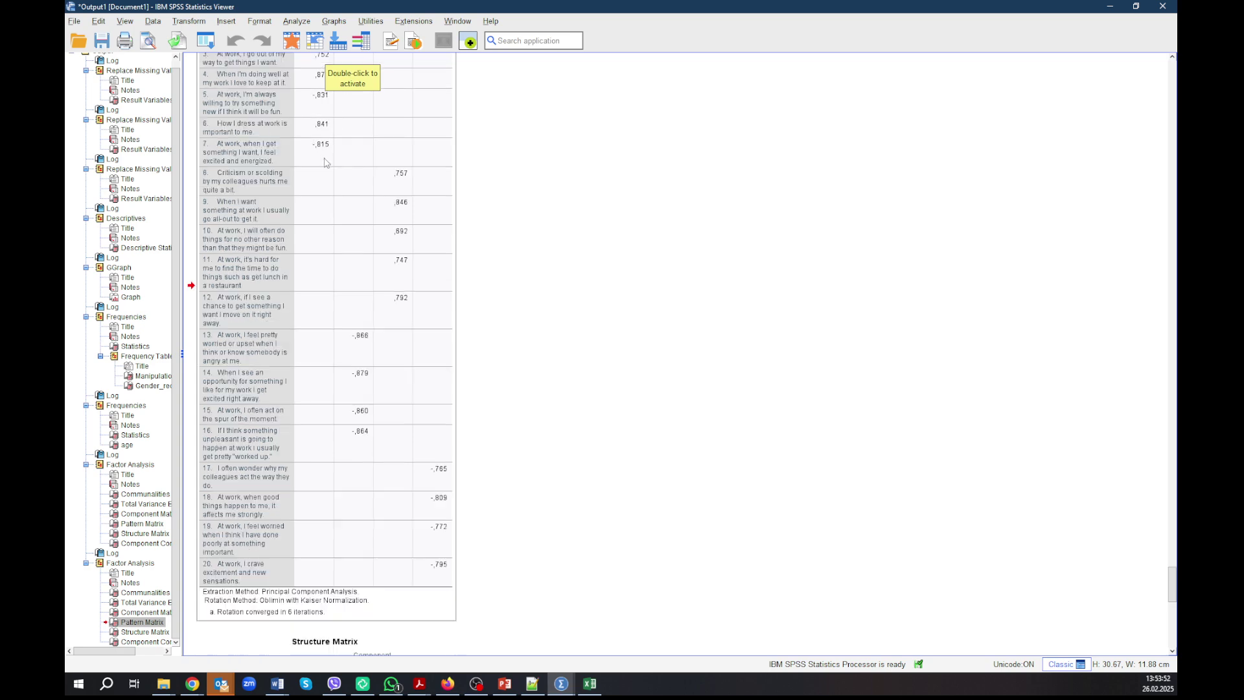
pyautogui.scroll(-3, 364, 188)
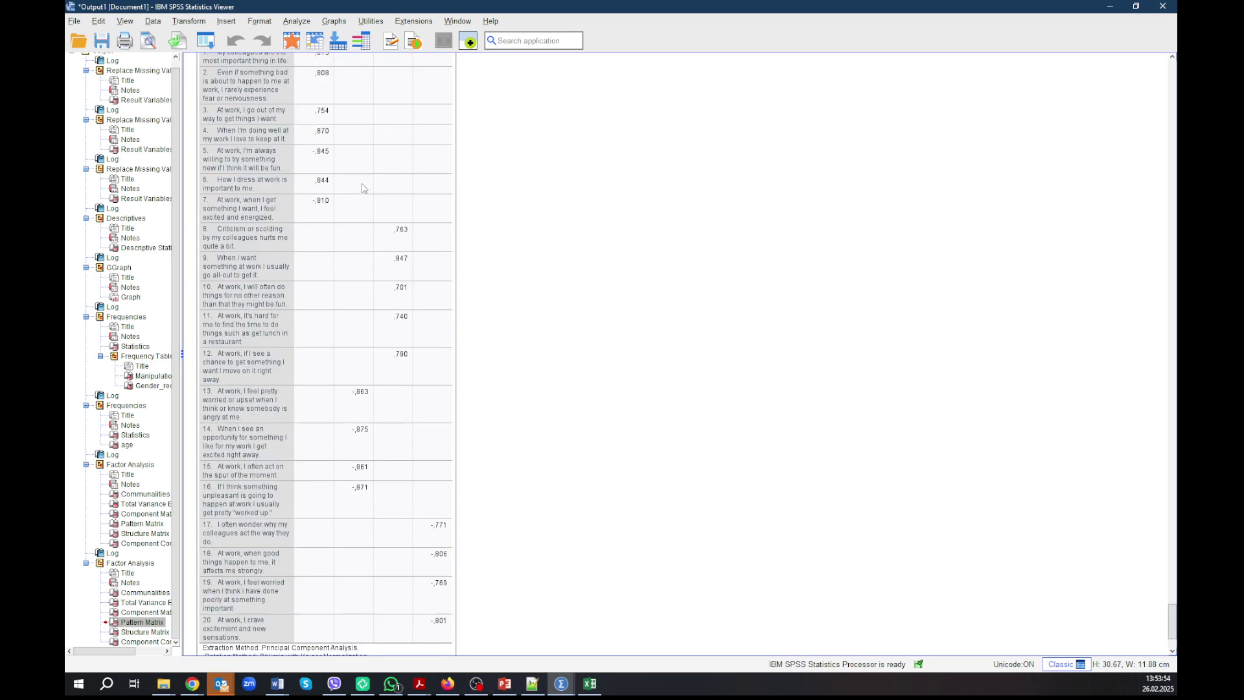
pyautogui.scroll(3, 364, 189)
pyautogui.scroll(-1, 401, 186)
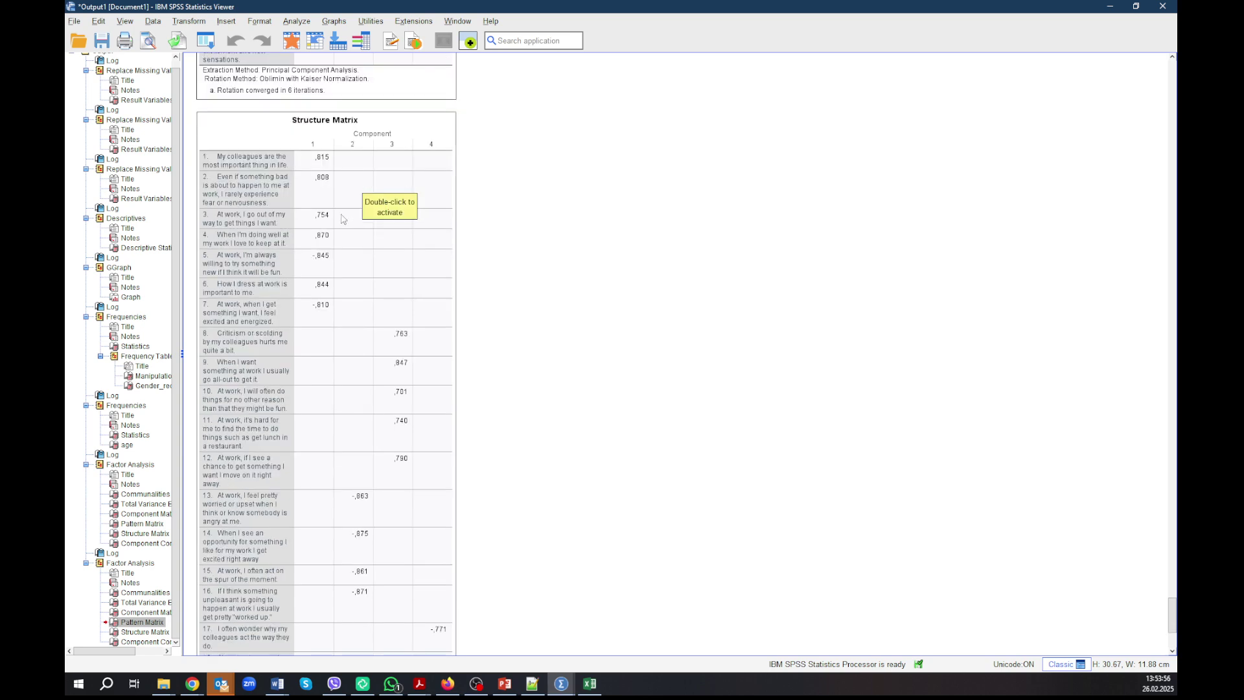
pyautogui.scroll(-1, 485, 346)
pyautogui.scroll(5, 433, 265)
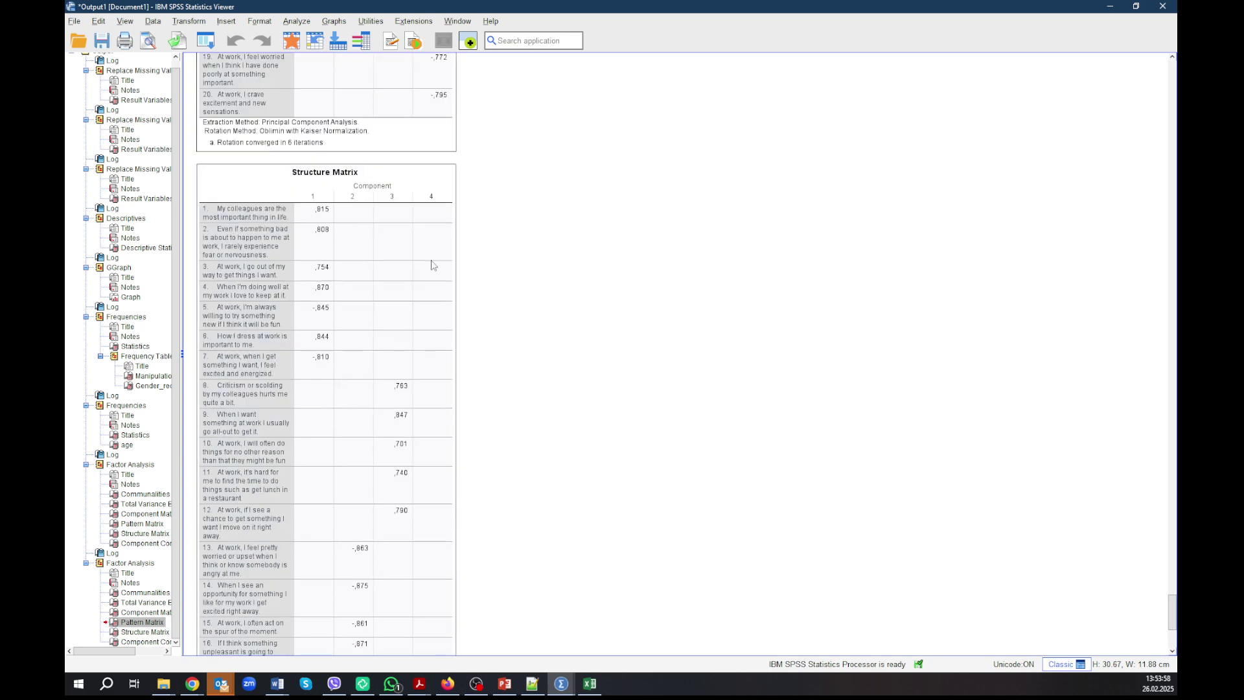
pyautogui.scroll(-8, 433, 265)
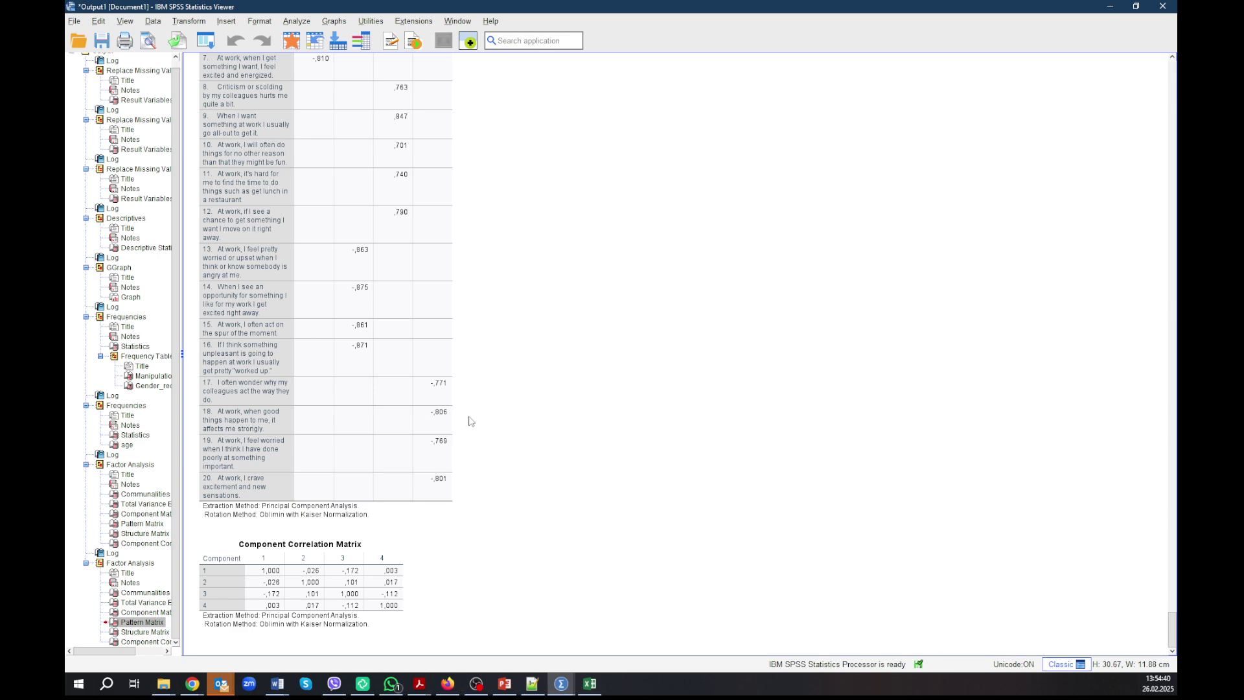
pyautogui.click(420, 422)
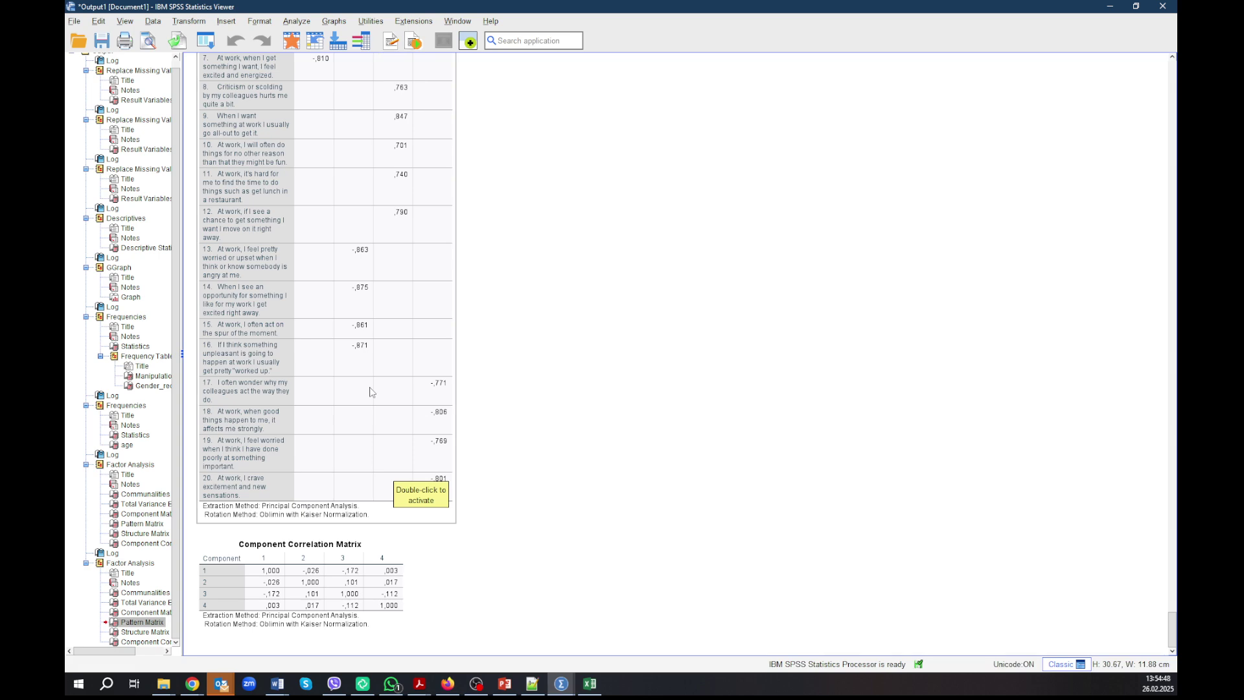
# Step: Set up a Reliability Analysis, list variables by name and add BIS_1 through BIS_7_reversed as its items
pyautogui.click(297, 21)
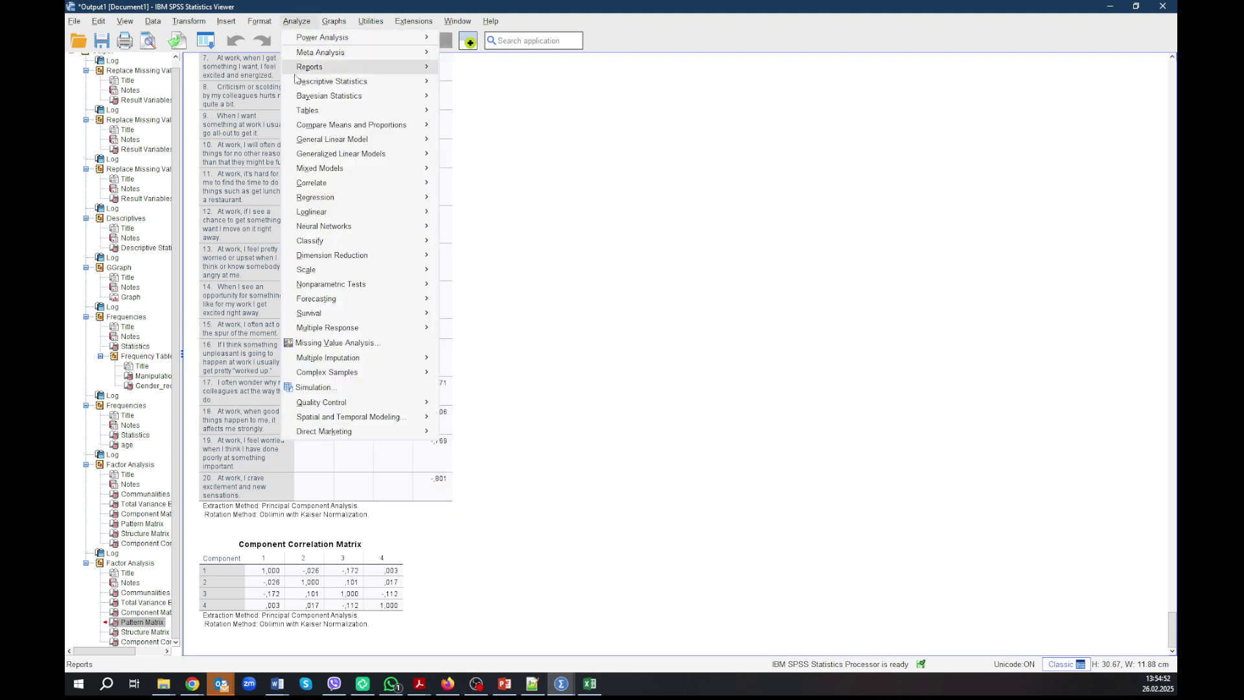
pyautogui.moveTo(342, 270)
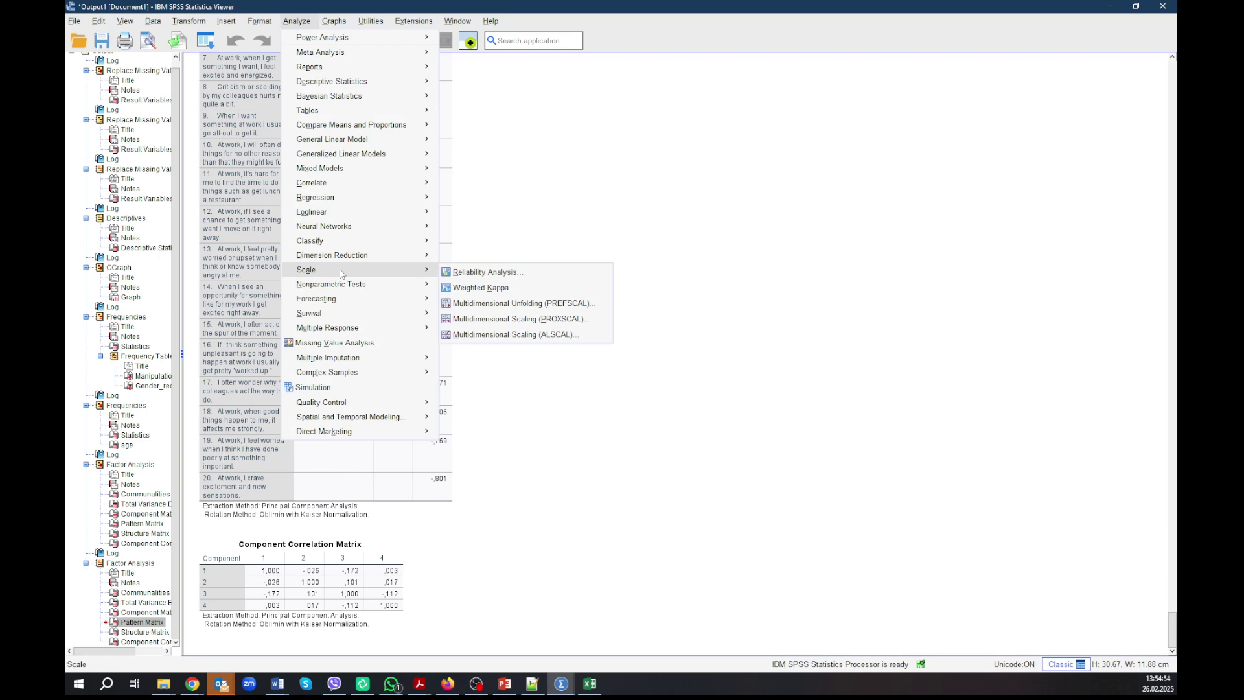
pyautogui.click(487, 272)
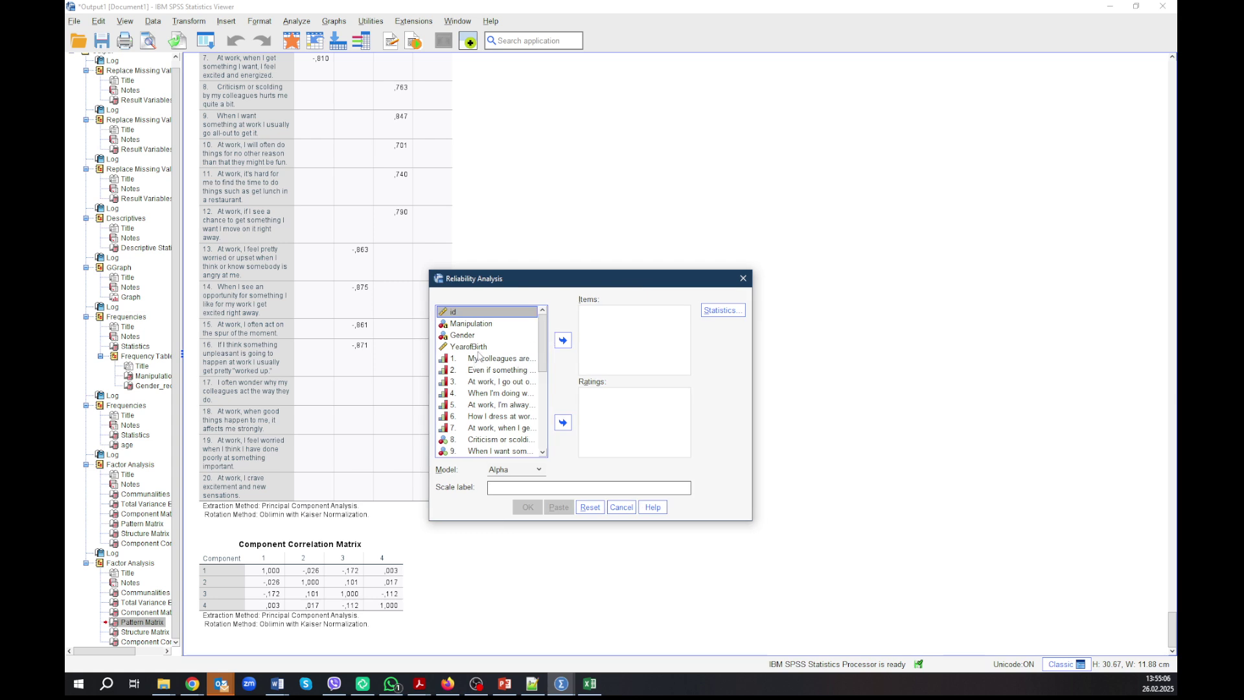
pyautogui.rightClick(485, 383)
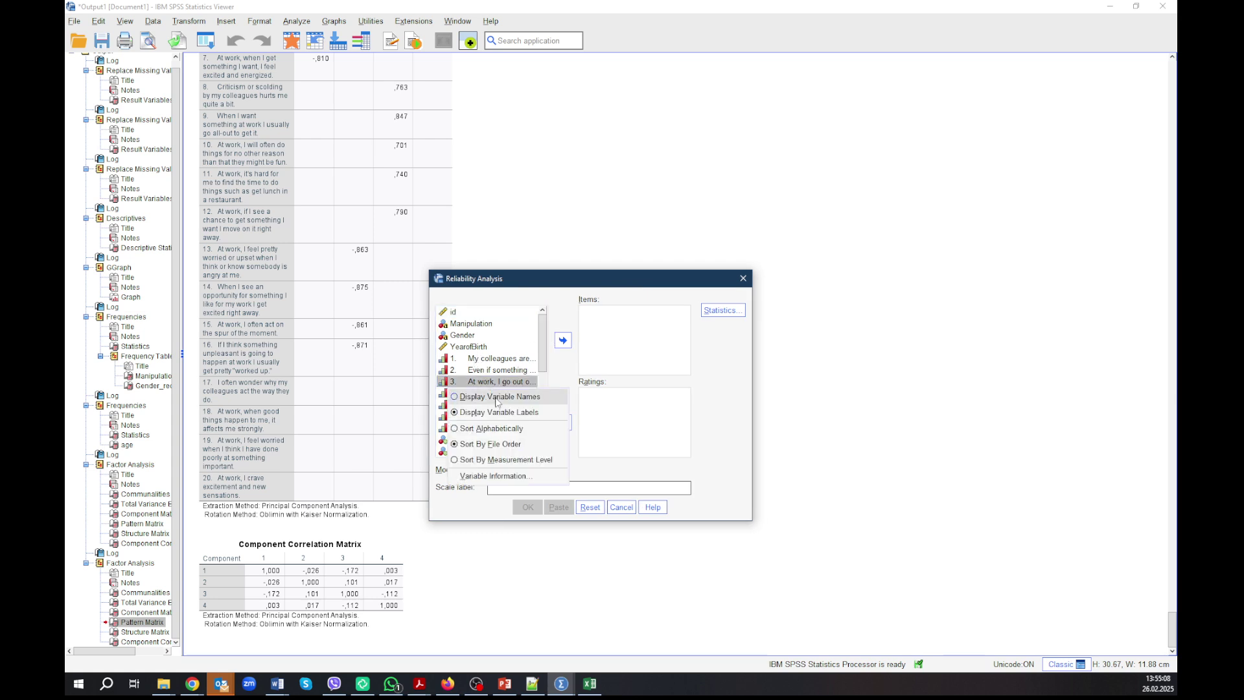
pyautogui.click(496, 403)
pyautogui.click(468, 360)
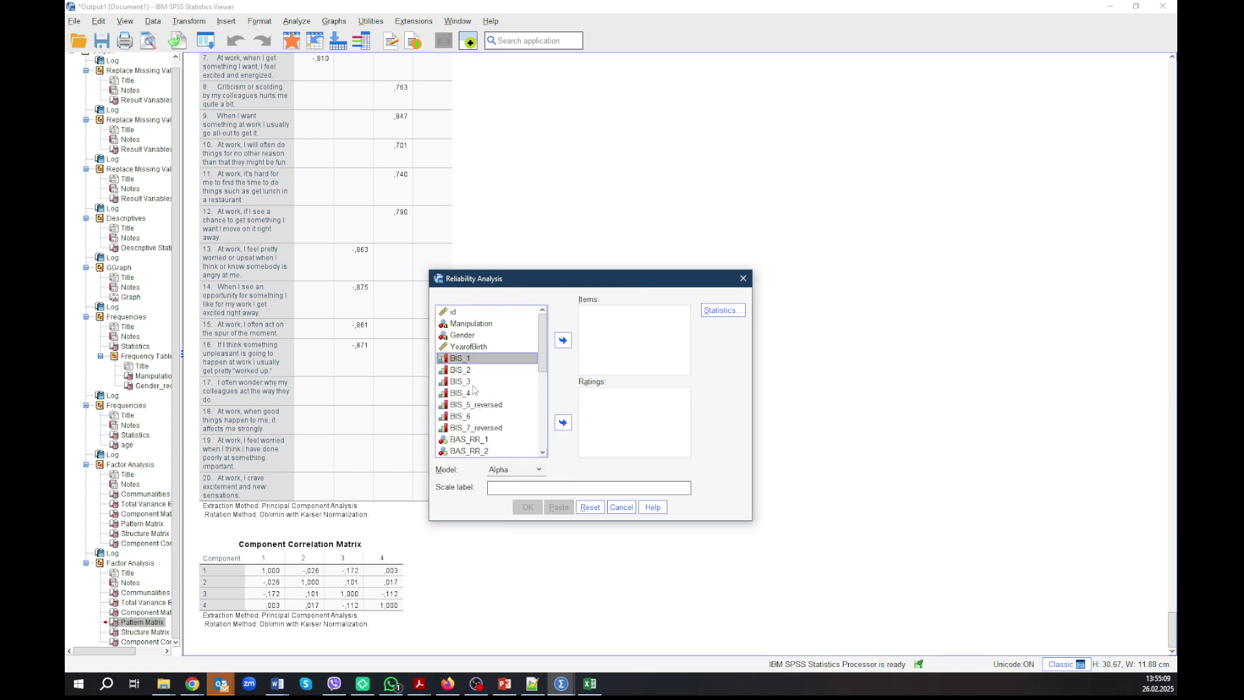
pyautogui.keyDown('shift'); pyautogui.click(476, 429); pyautogui.keyUp('shift')
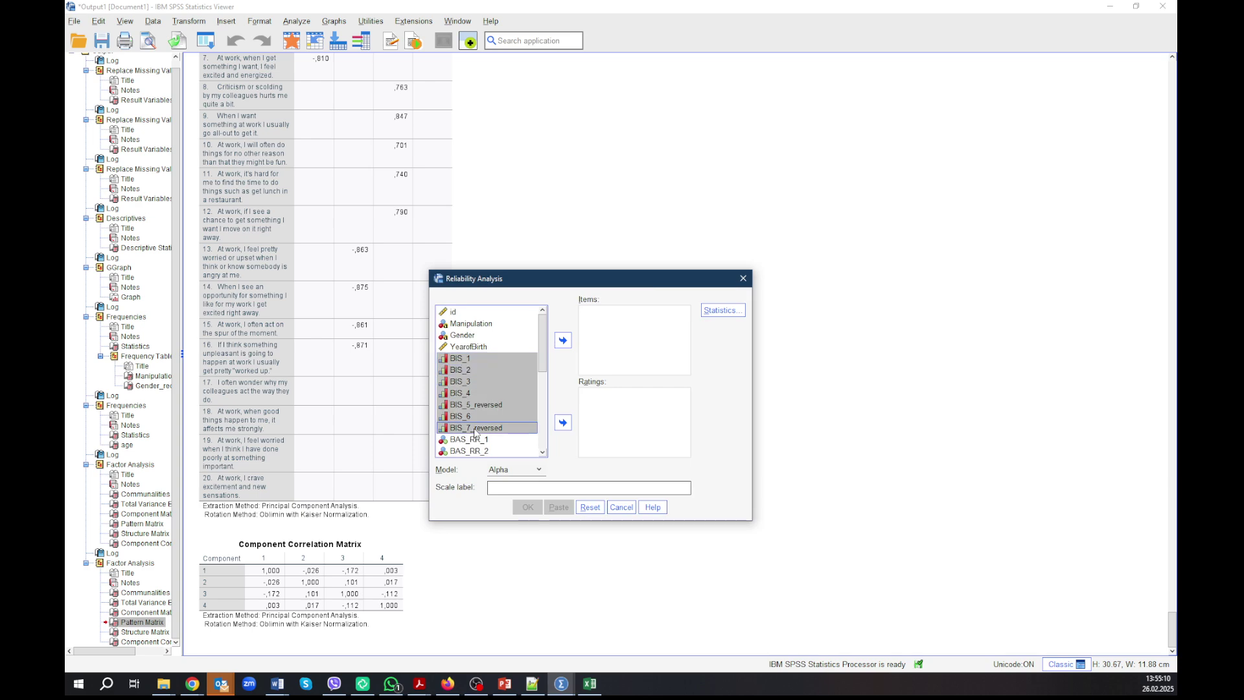
pyautogui.click(563, 342)
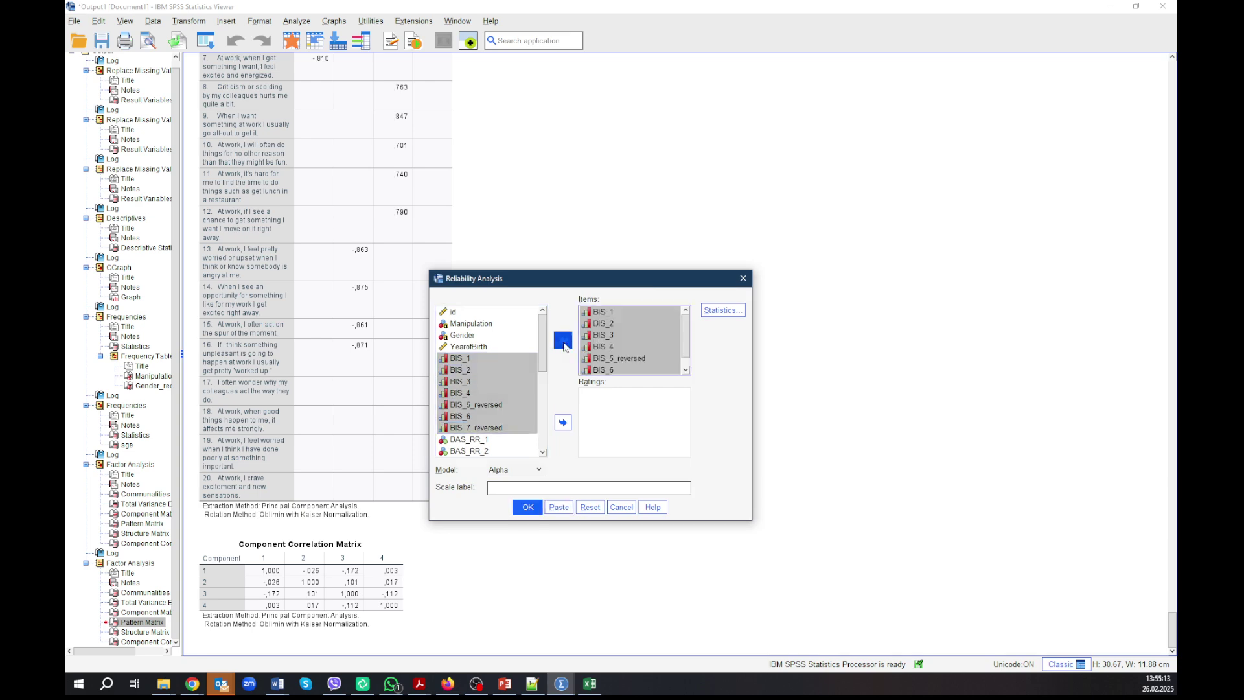
# Step: Request the Scale if item deleted descriptives and run the reliability analysis with the Alpha model
pyautogui.click(722, 310)
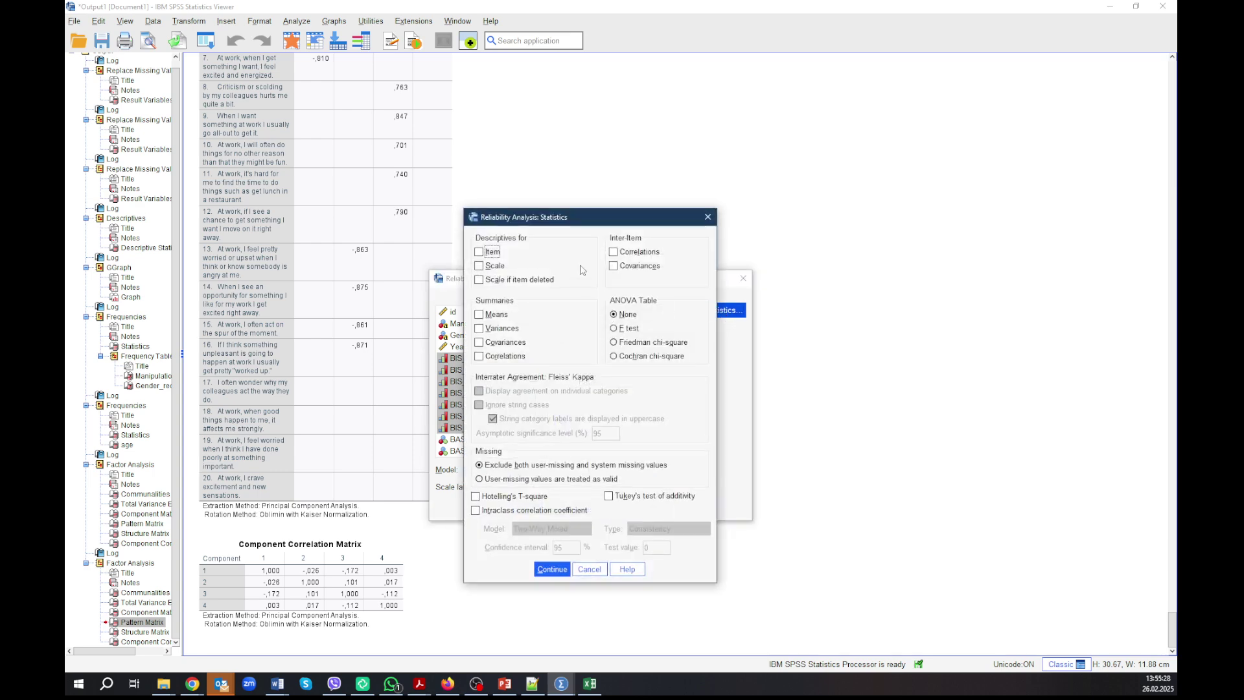
pyautogui.click(479, 282)
pyautogui.click(553, 569)
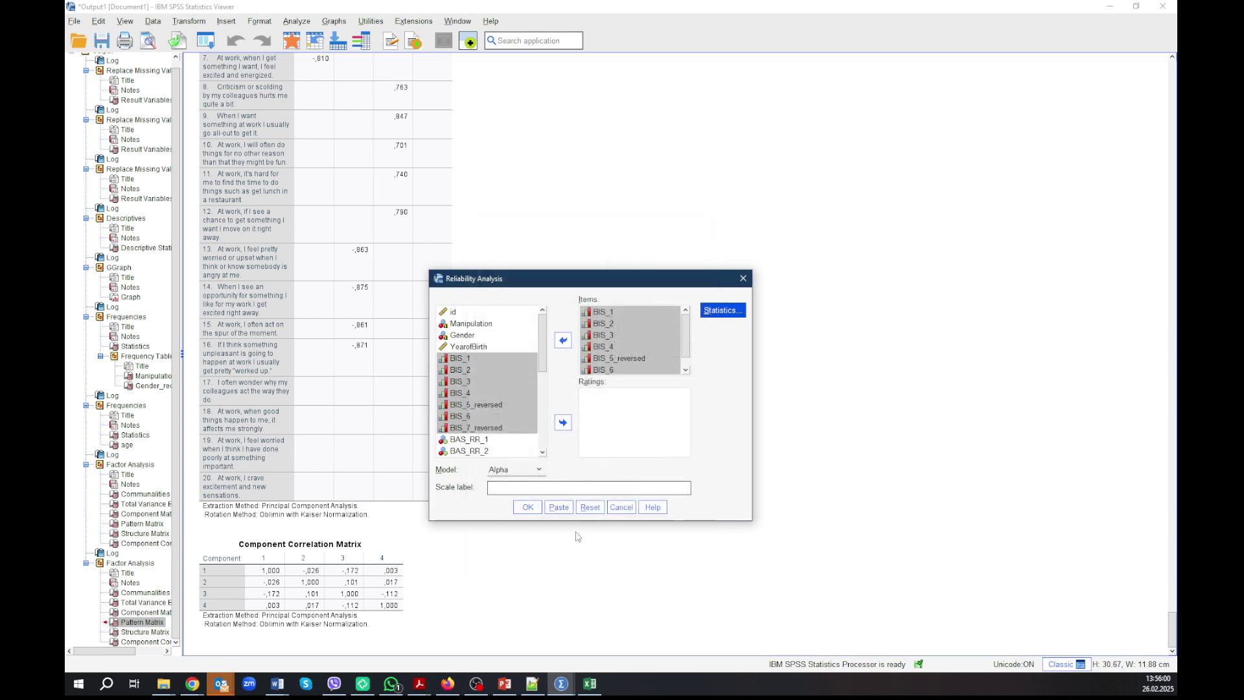
pyautogui.click(539, 508)
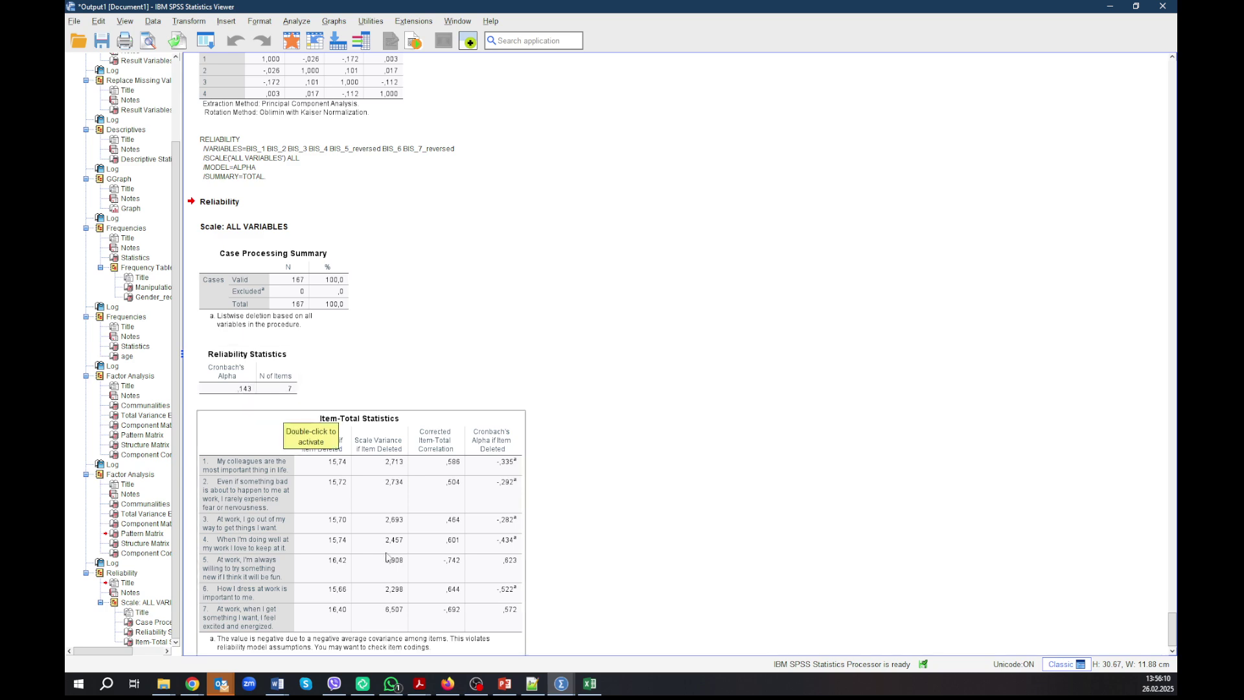
# Step: Check the BIS variables in the dataset's variable list, then review the Structure Matrix loadings in the output again
pyautogui.click(558, 691)
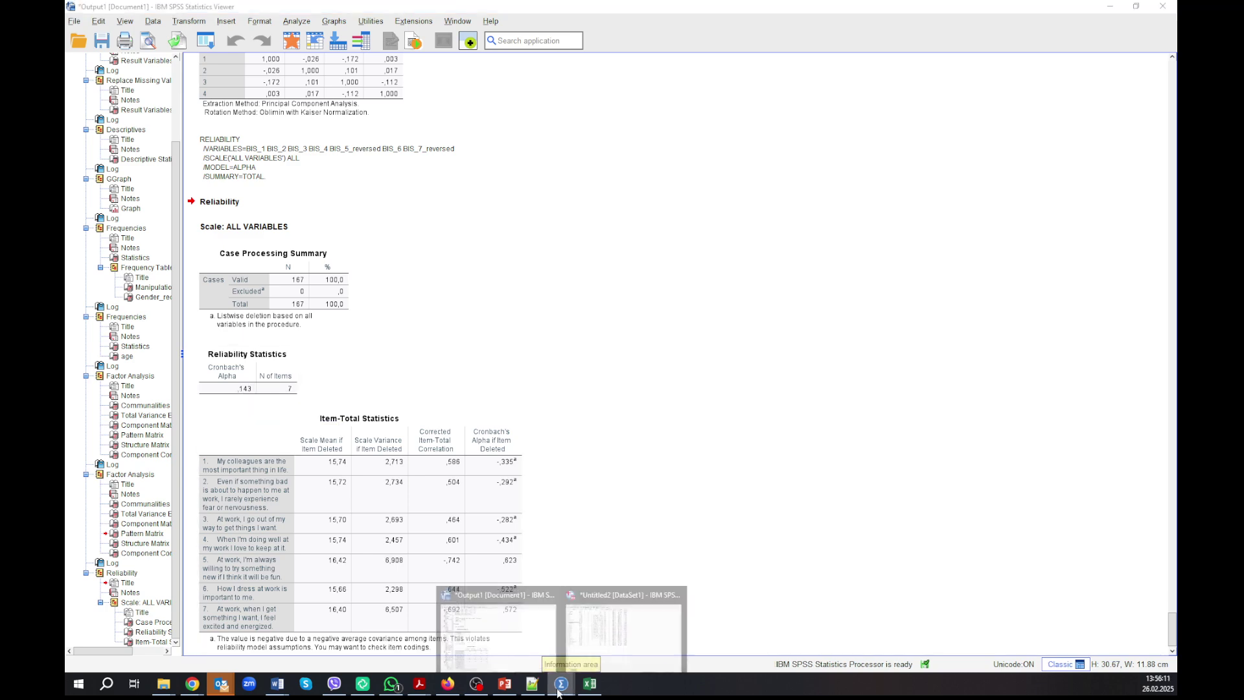
pyautogui.click(588, 632)
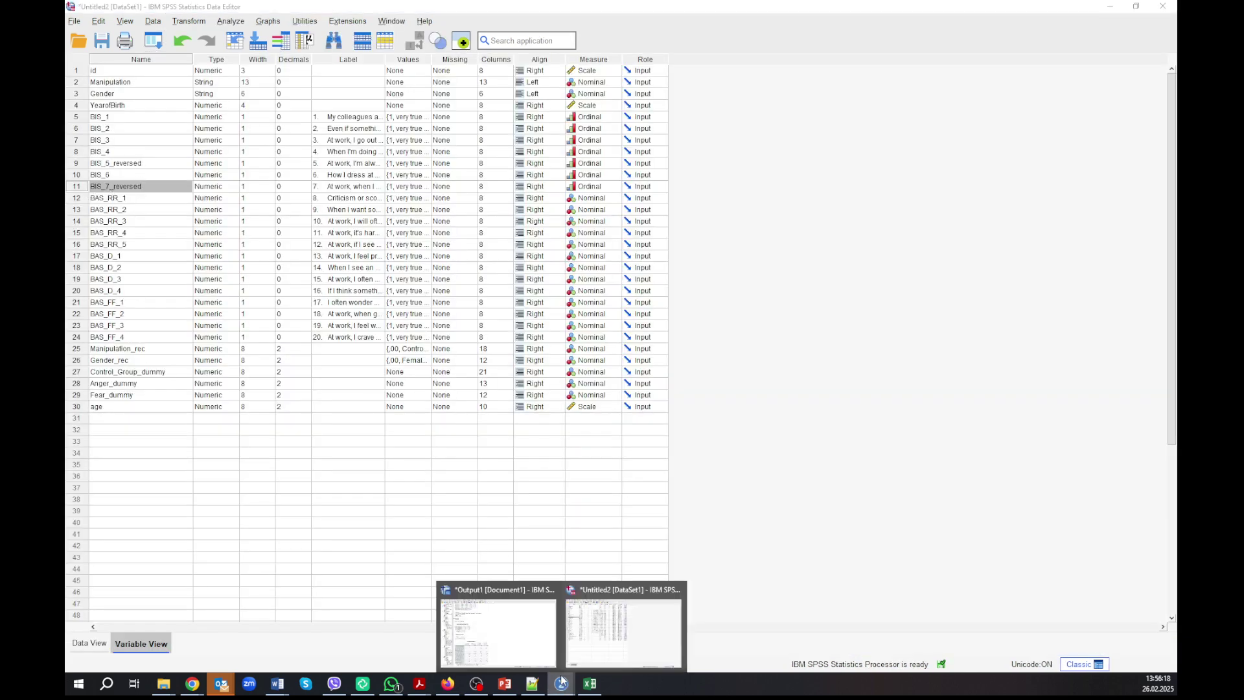
pyautogui.click(535, 586)
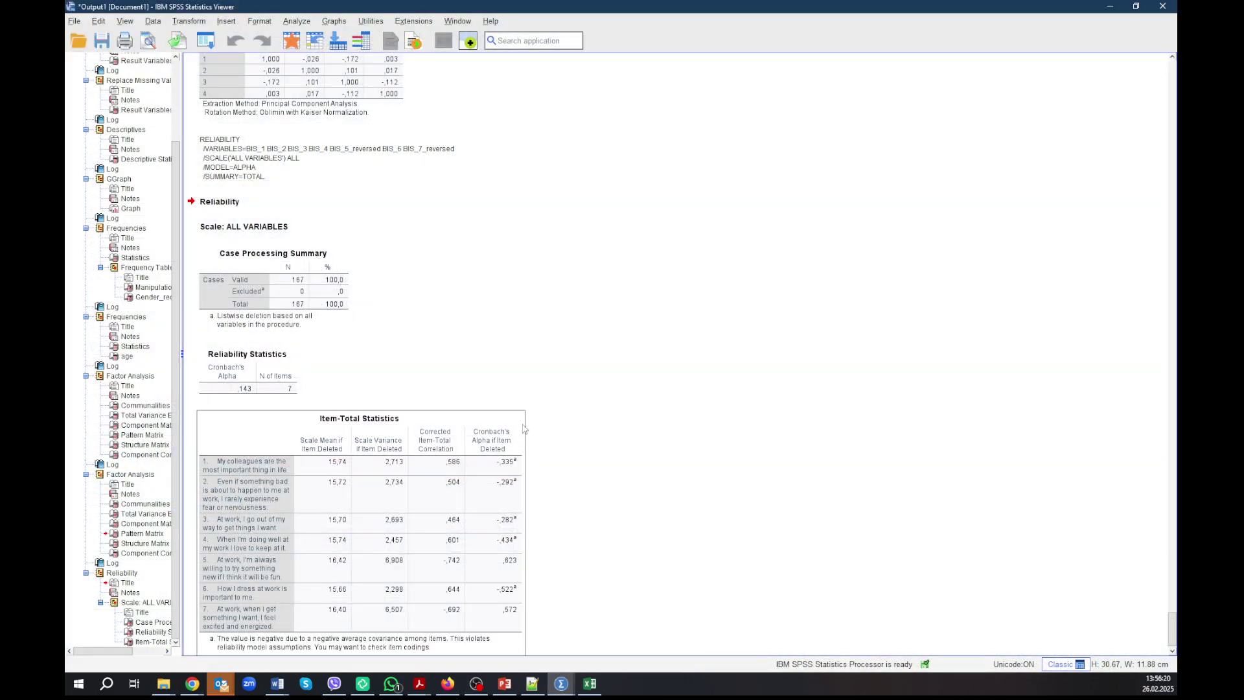
pyautogui.scroll(10, 525, 423)
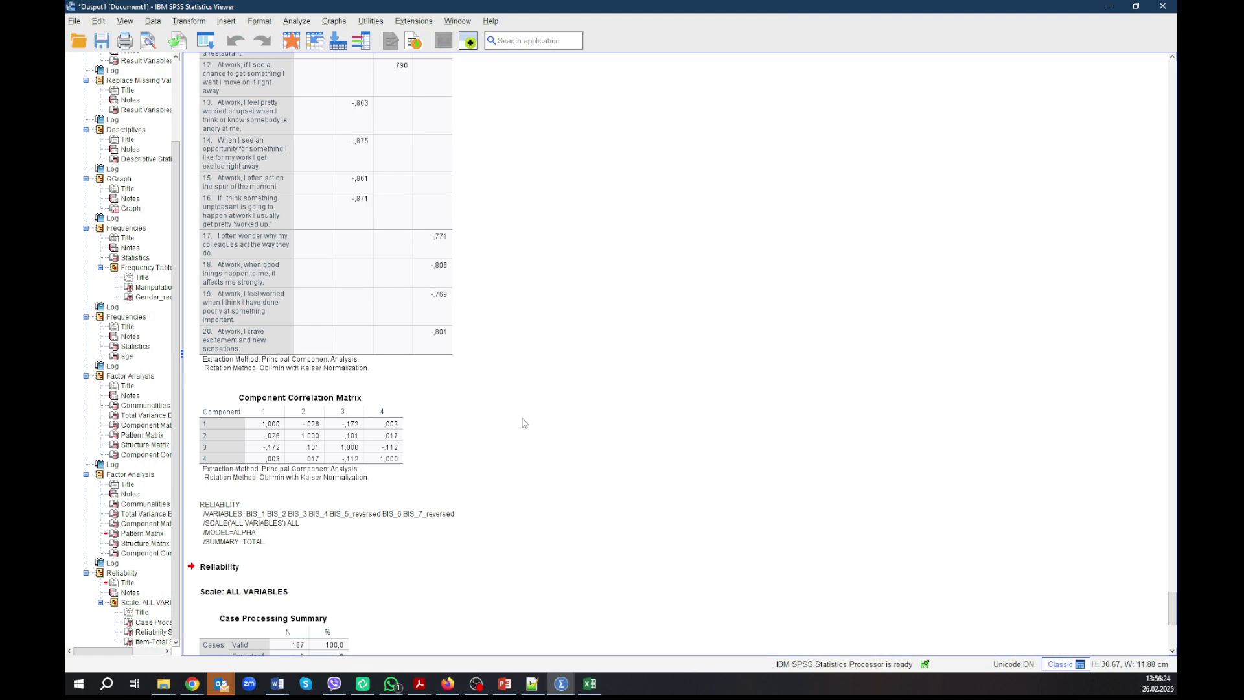
pyautogui.scroll(3, 524, 423)
pyautogui.scroll(10, 525, 423)
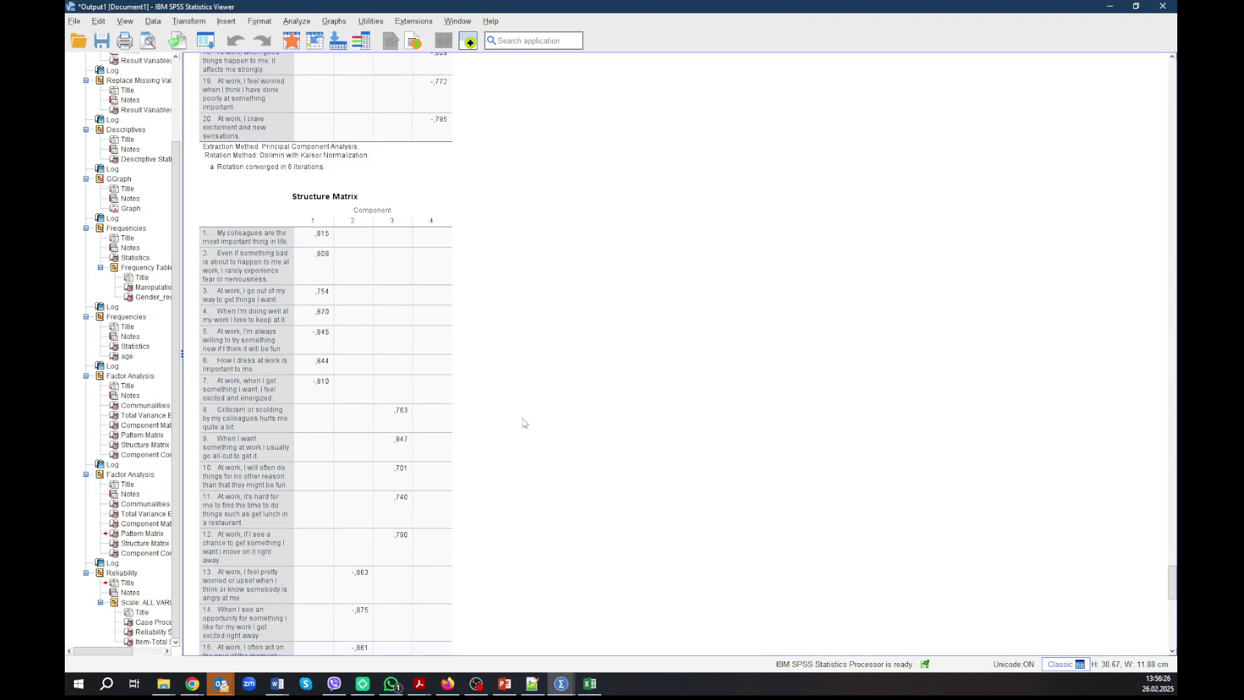
pyautogui.click(383, 390)
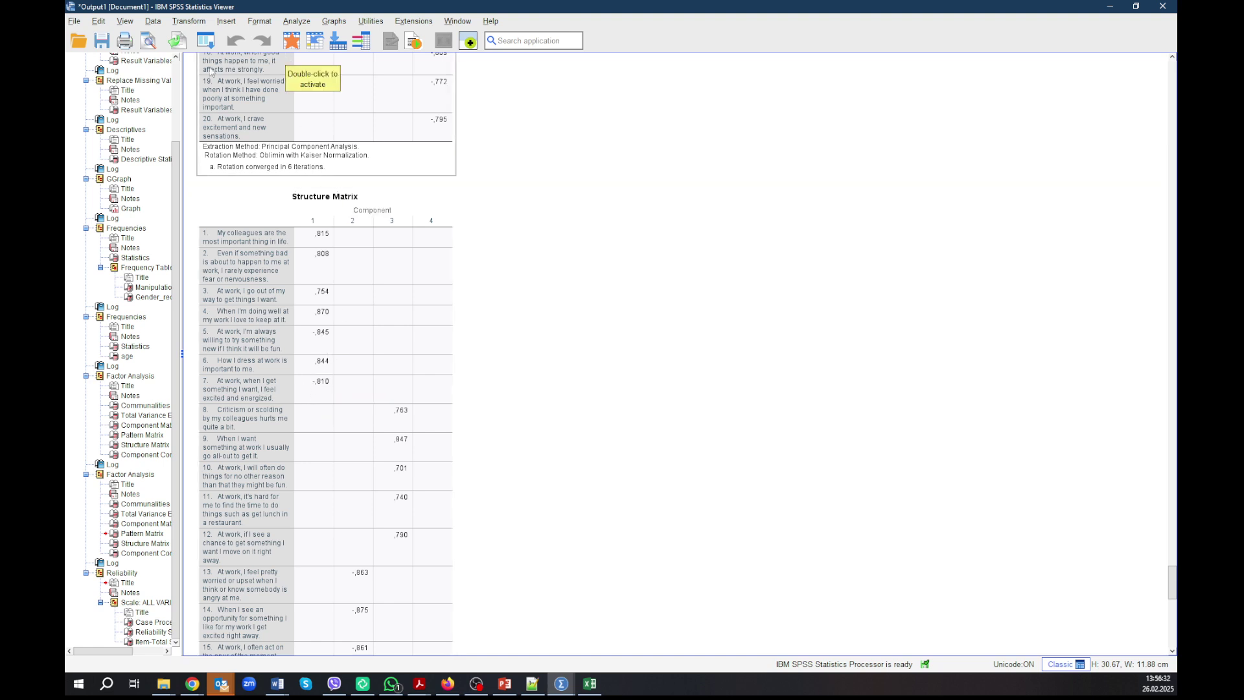
# Step: Start a Recode into Different Variables with BIS_5_reversed and BIS_7_reversed as the input variables
pyautogui.click(206, 42)
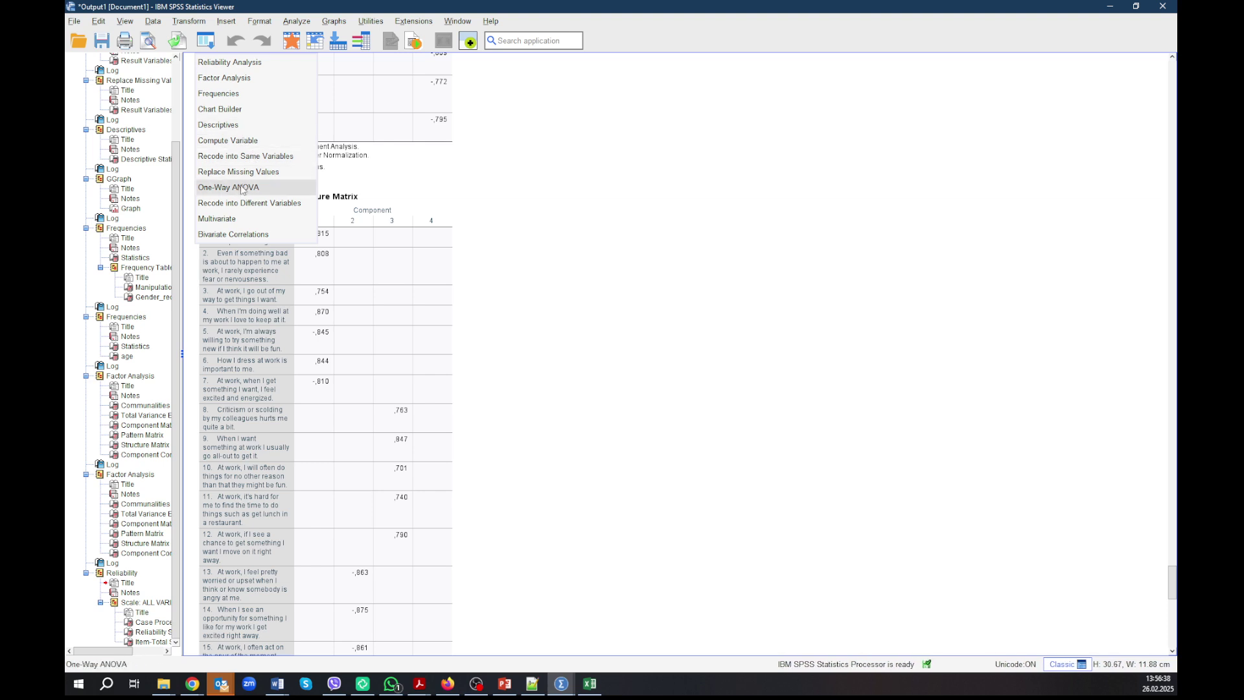
pyautogui.click(256, 205)
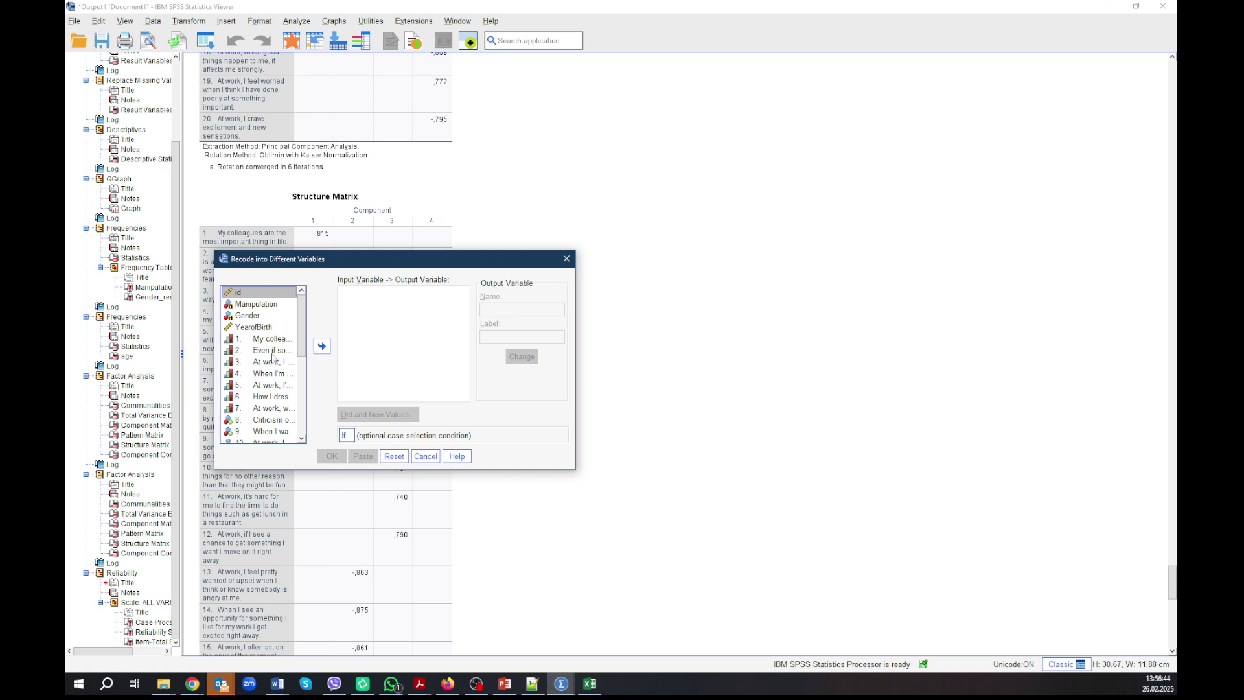
pyautogui.click(258, 385)
pyautogui.keyDown('ctrl'); pyautogui.click(266, 409); pyautogui.keyUp('ctrl')
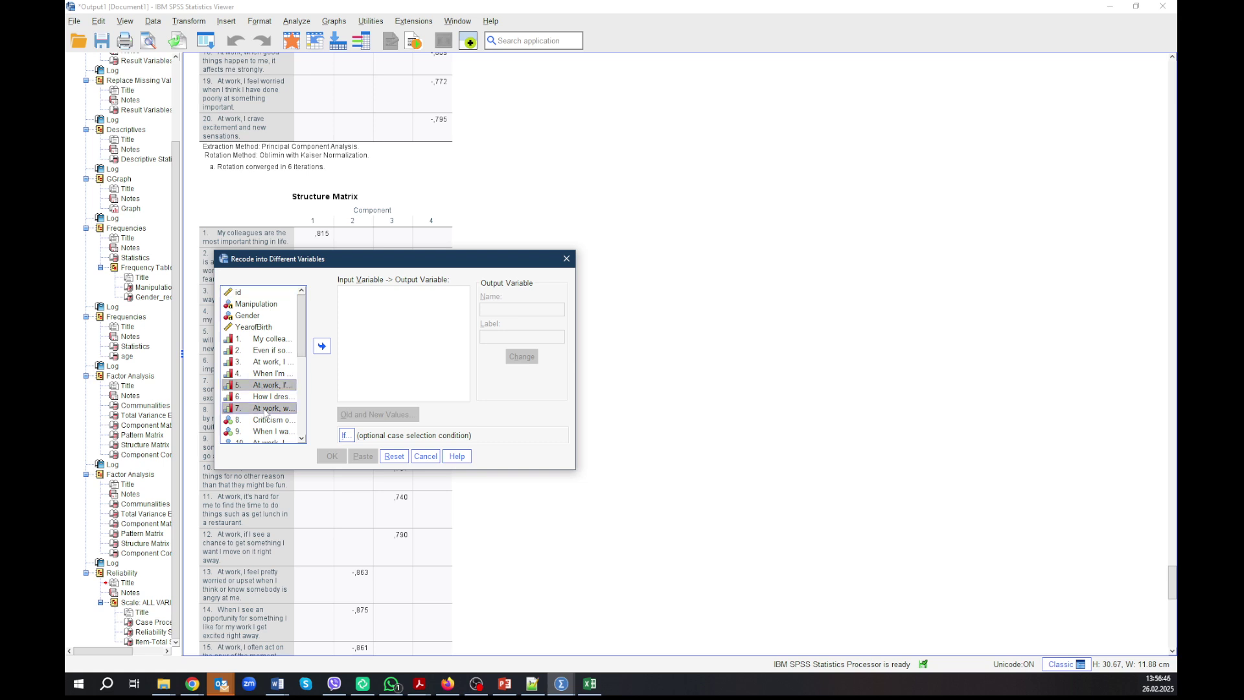
pyautogui.click(328, 347)
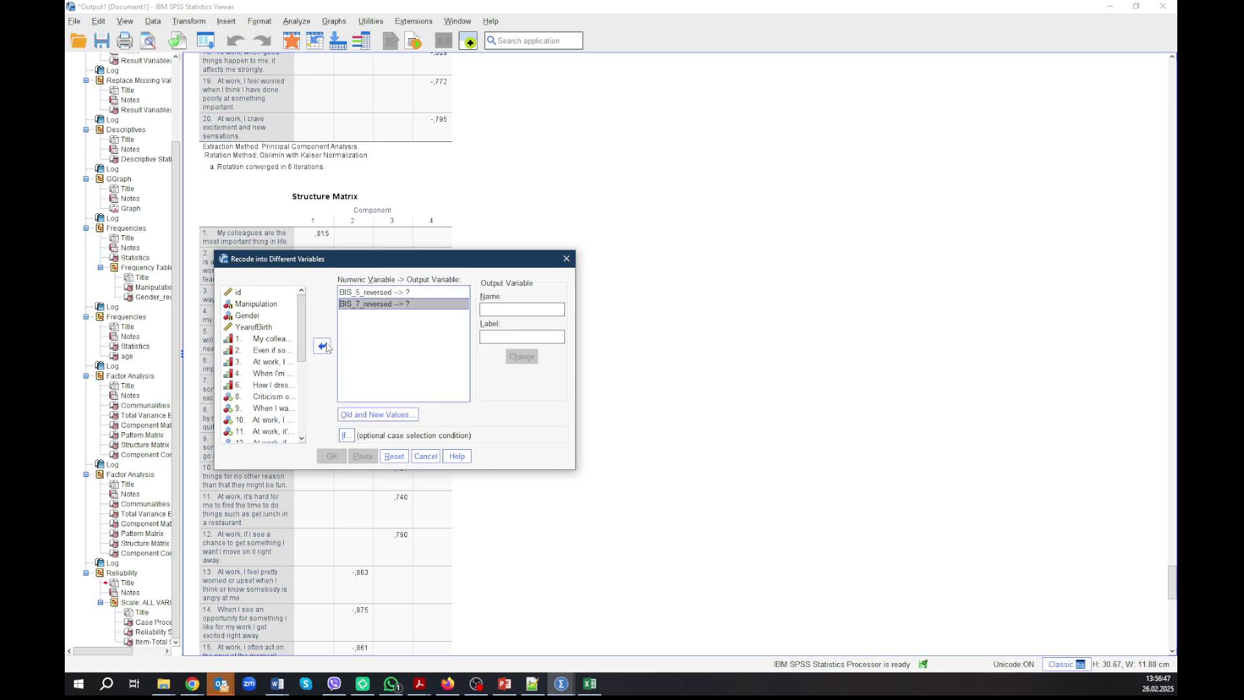
# Step: Name the output variable for BIS_5_reversed BIS5_rec_pos, copying the base name BIS_rec_pos for reuse
pyautogui.click(411, 293)
pyautogui.click(498, 309)
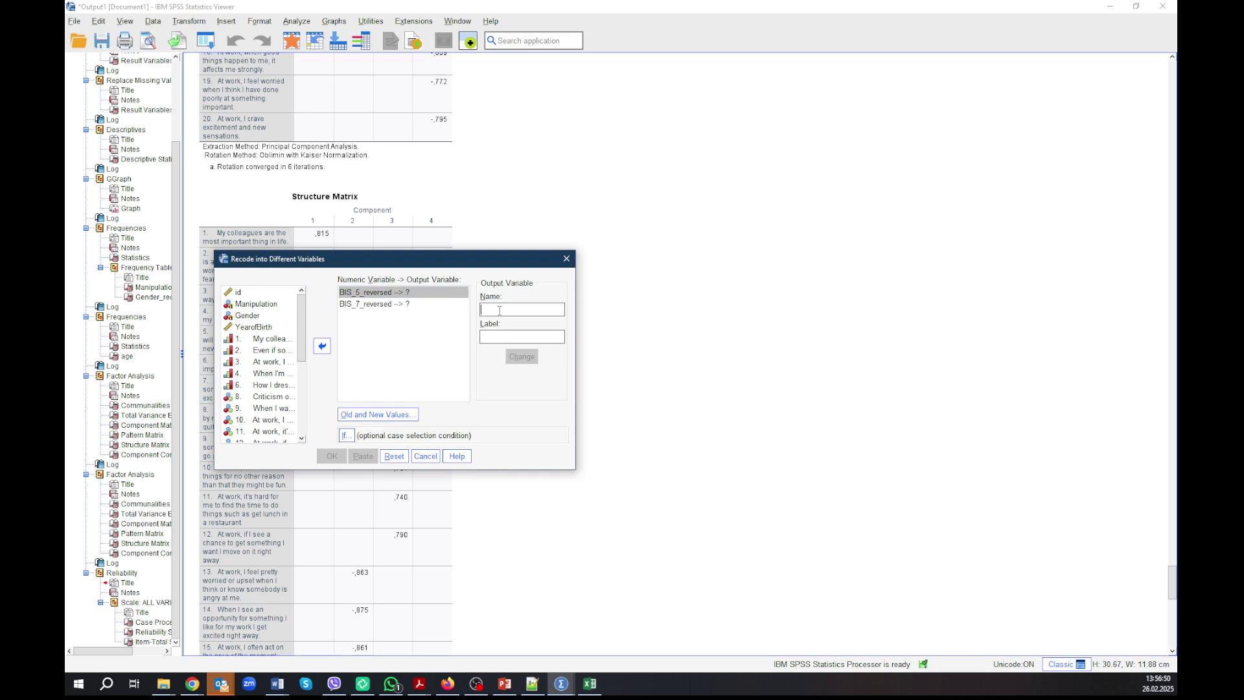
pyautogui.write('BIS_rec_pos')
pyautogui.doubleClick(493, 310)
pyautogui.hotkey('ctrl', 'c')
pyautogui.press('Left')
pyautogui.press('Left')
pyautogui.press('Left')
pyautogui.press('Left')
pyautogui.press('Left')
pyautogui.press('Left')
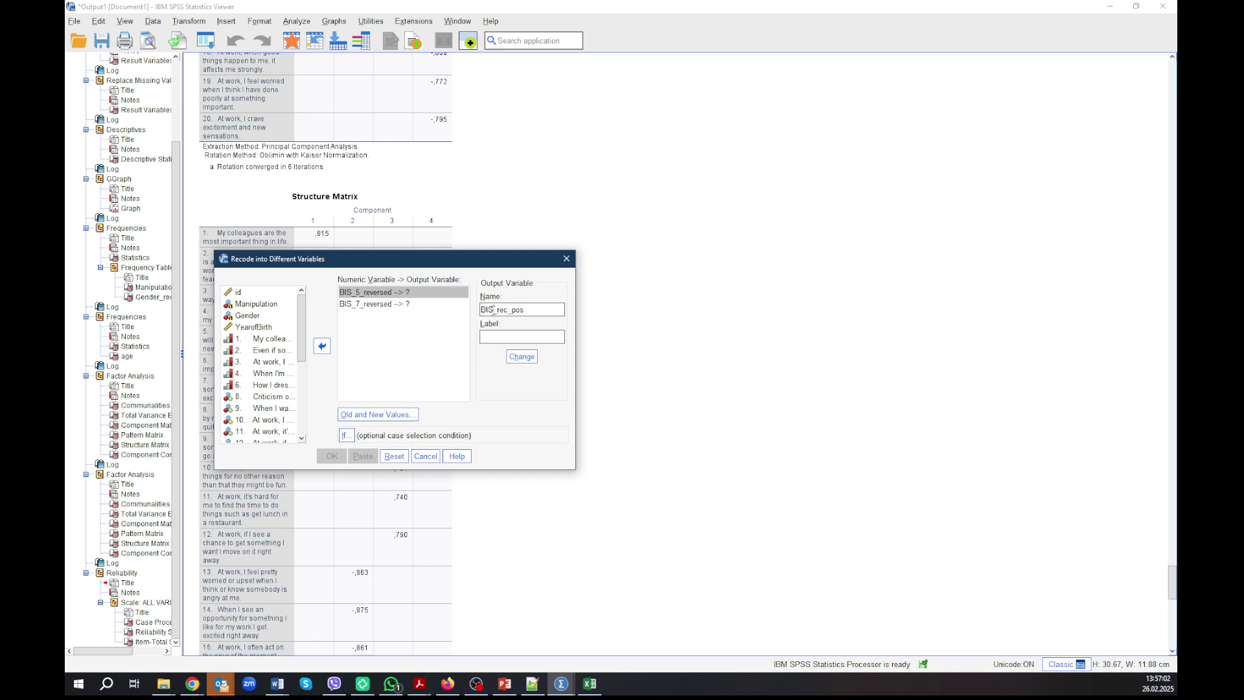
pyautogui.write('5')
# Step: Label the output variable of BIS_5_reversed BIS5_rec_pos and apply its name and label
pyautogui.hotkey('ctrl', 'v')
pyautogui.click(491, 337)
pyautogui.write('5')
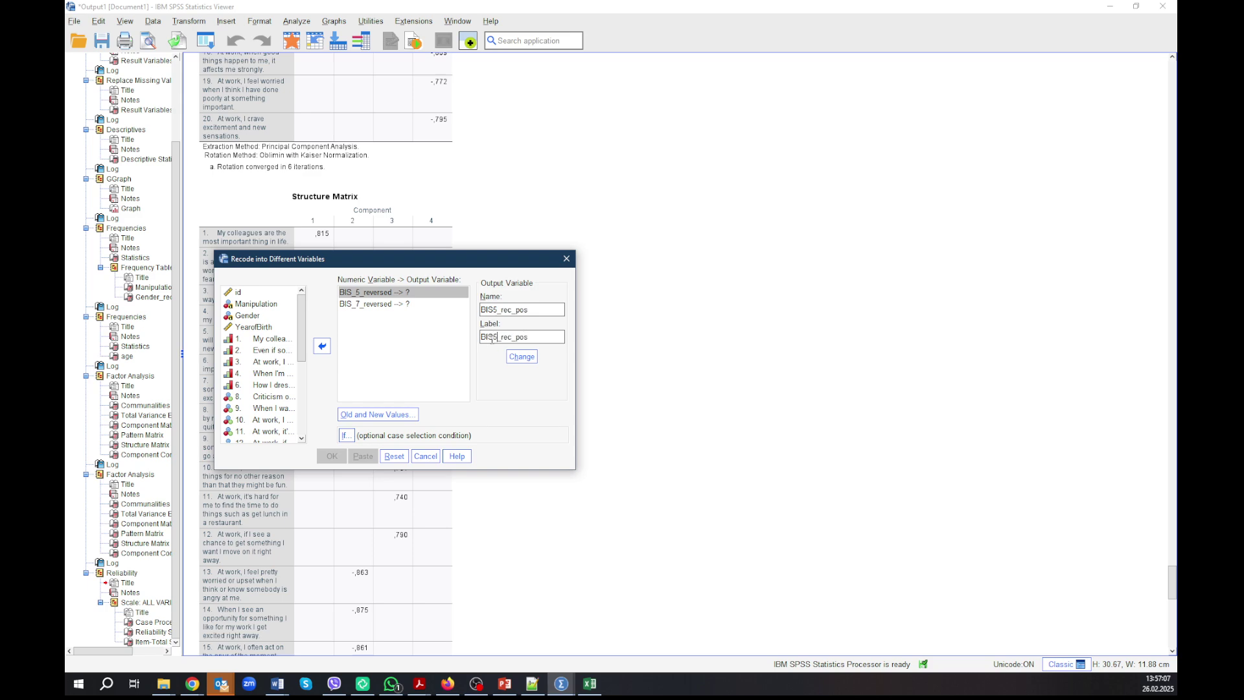
pyautogui.click(521, 357)
# Step: Give BIS_7_reversed an output variable with the name and label BIS7_rec_pos and apply it
pyautogui.click(374, 304)
pyautogui.click(505, 309)
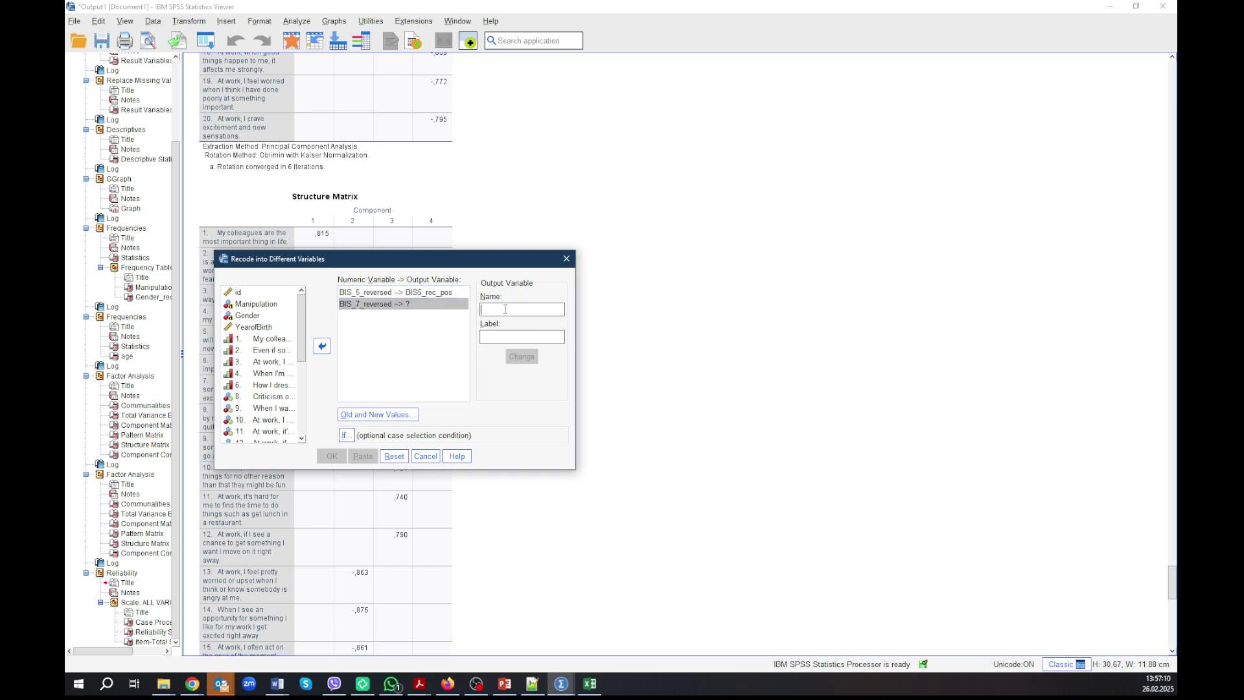
pyautogui.hotkey('ctrl', 'v')
pyautogui.click(493, 310)
pyautogui.write('7')
pyautogui.click(490, 336)
pyautogui.hotkey('ctrl', 'v')
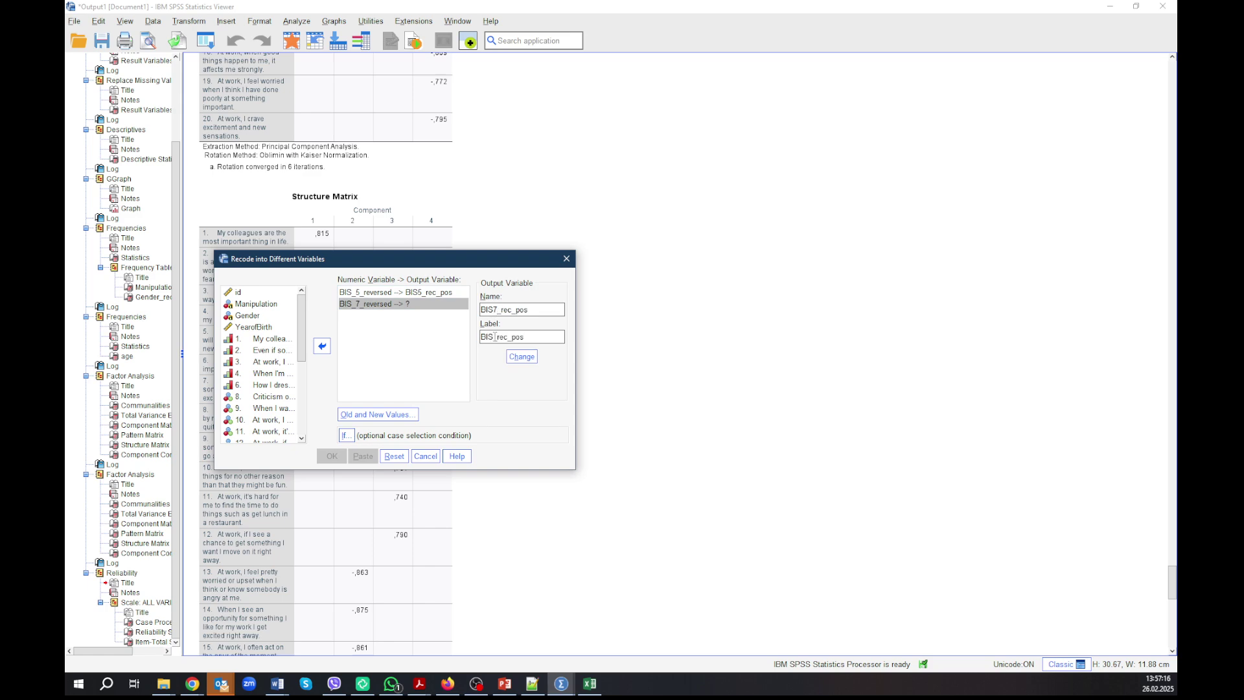
pyautogui.click(495, 336)
pyautogui.write('7')
pyautogui.click(520, 357)
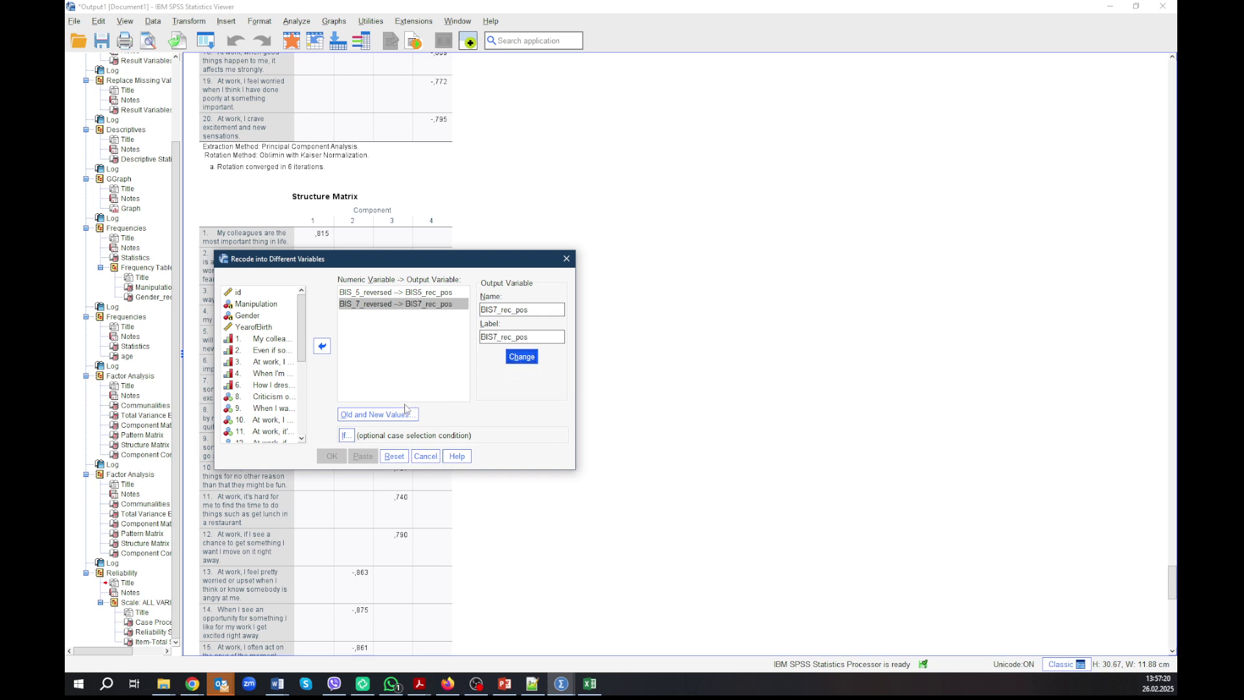
# Step: Define the recoding of old value 1 to new value 4 and old value 2 to new value 3
pyautogui.click(403, 416)
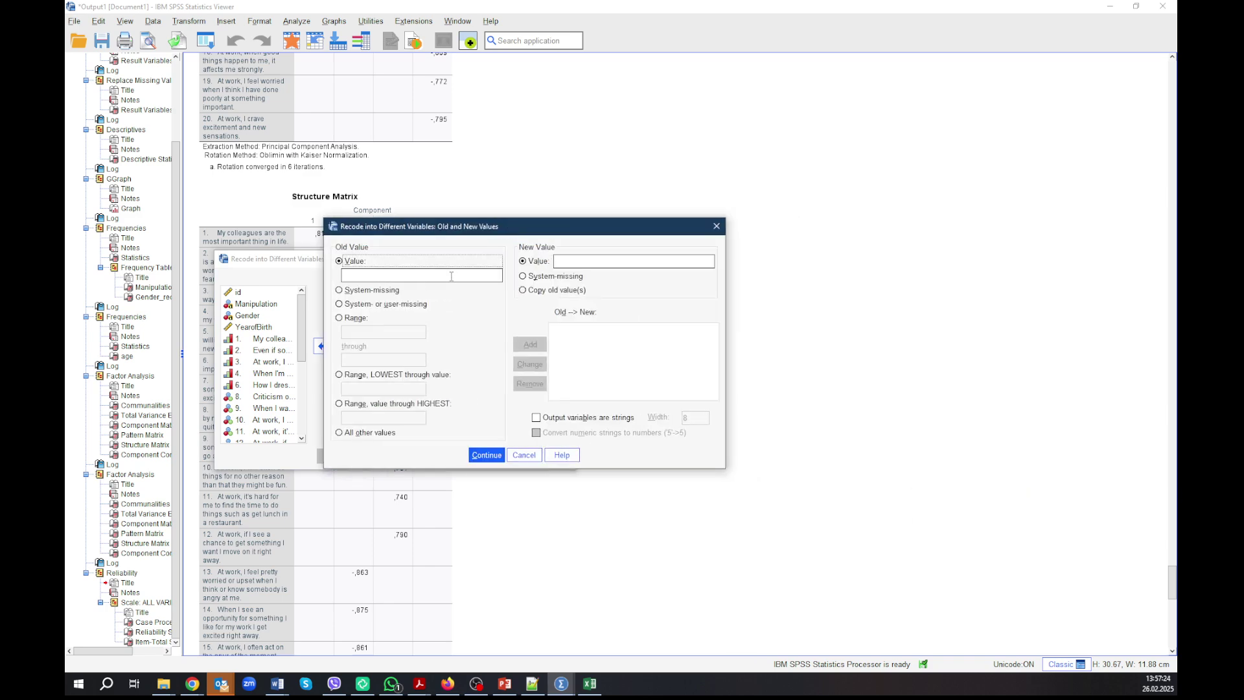
pyautogui.click(451, 276)
pyautogui.write('4')
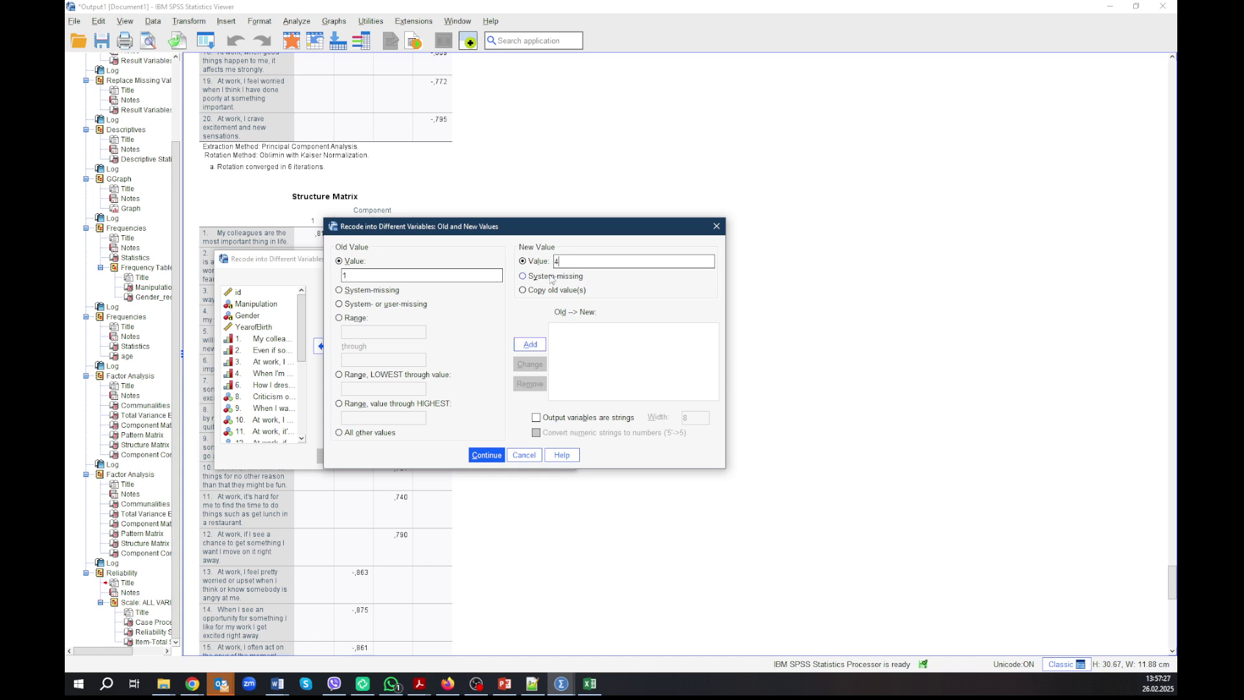
pyautogui.click(530, 344)
pyautogui.click(566, 262)
pyautogui.write('3')
pyautogui.click(530, 344)
# Step: Add the recodings of old value 3 to 2 and 4 to 1, and run the recode
pyautogui.write('3')
pyautogui.click(561, 262)
pyautogui.write('2')
pyautogui.click(530, 344)
pyautogui.click(565, 260)
pyautogui.write('1')
pyautogui.click(531, 347)
pyautogui.click(487, 455)
pyautogui.click(334, 453)
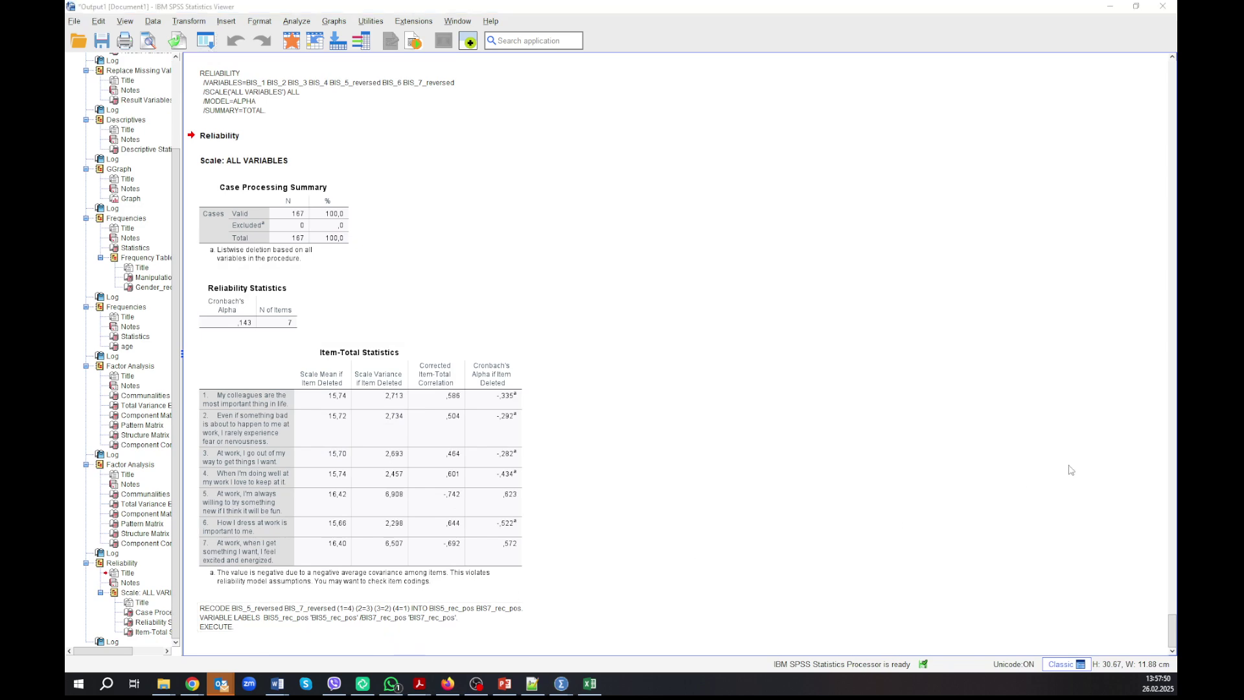
# Step: In the Data Editor, move BIS5_rec_pos and BIS7_rec_pos directly below BIS_4, and BIS_5_reversed and BIS_7_reversed to the end of the variable list
pyautogui.hotkey('alt', 'Tab')
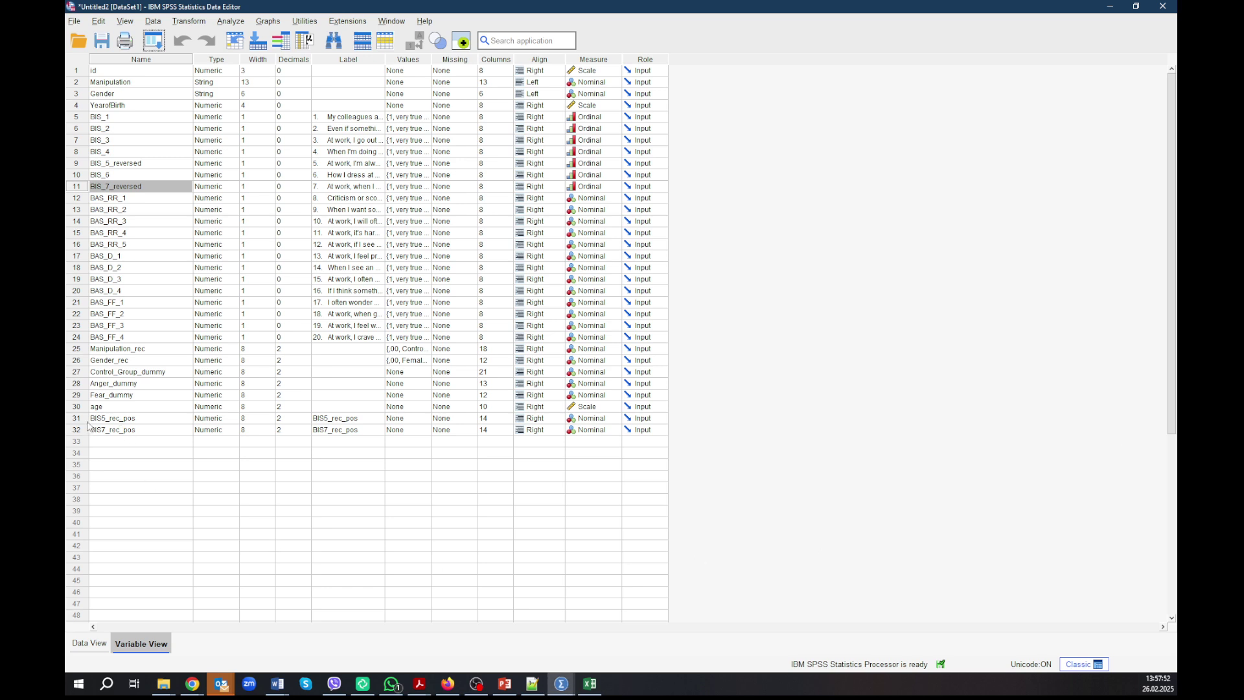
pyautogui.moveTo(81, 422); pyautogui.dragTo(70, 166)
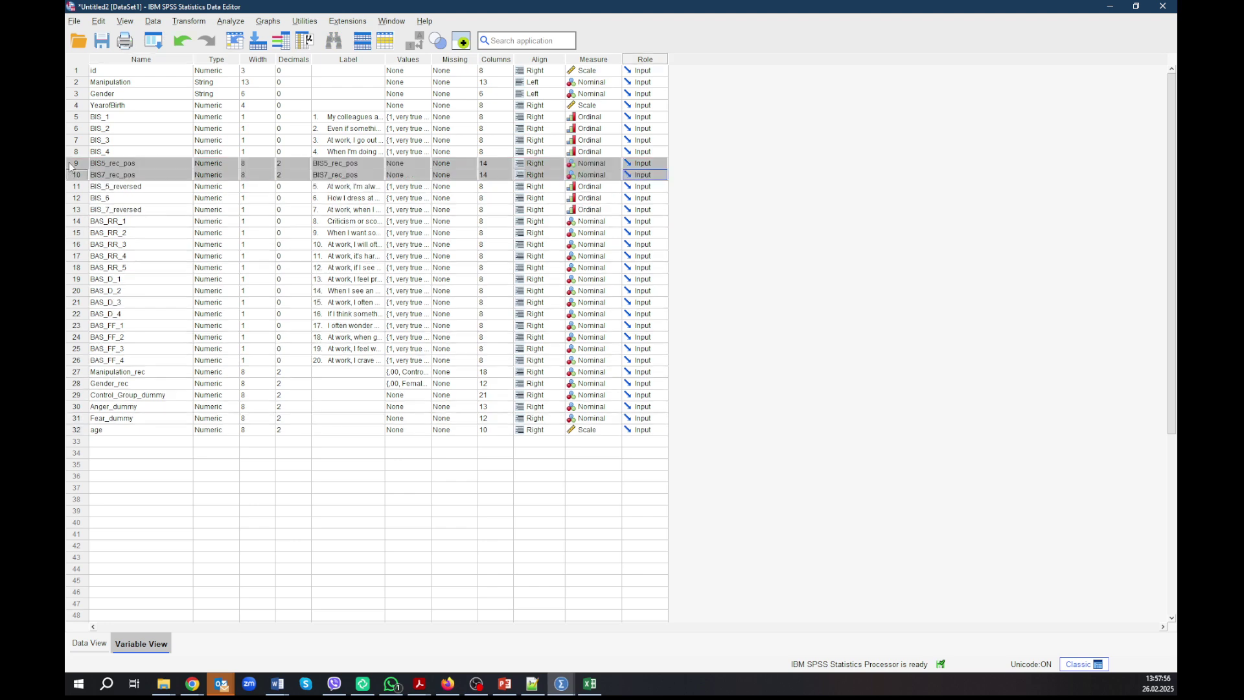
pyautogui.click(76, 186)
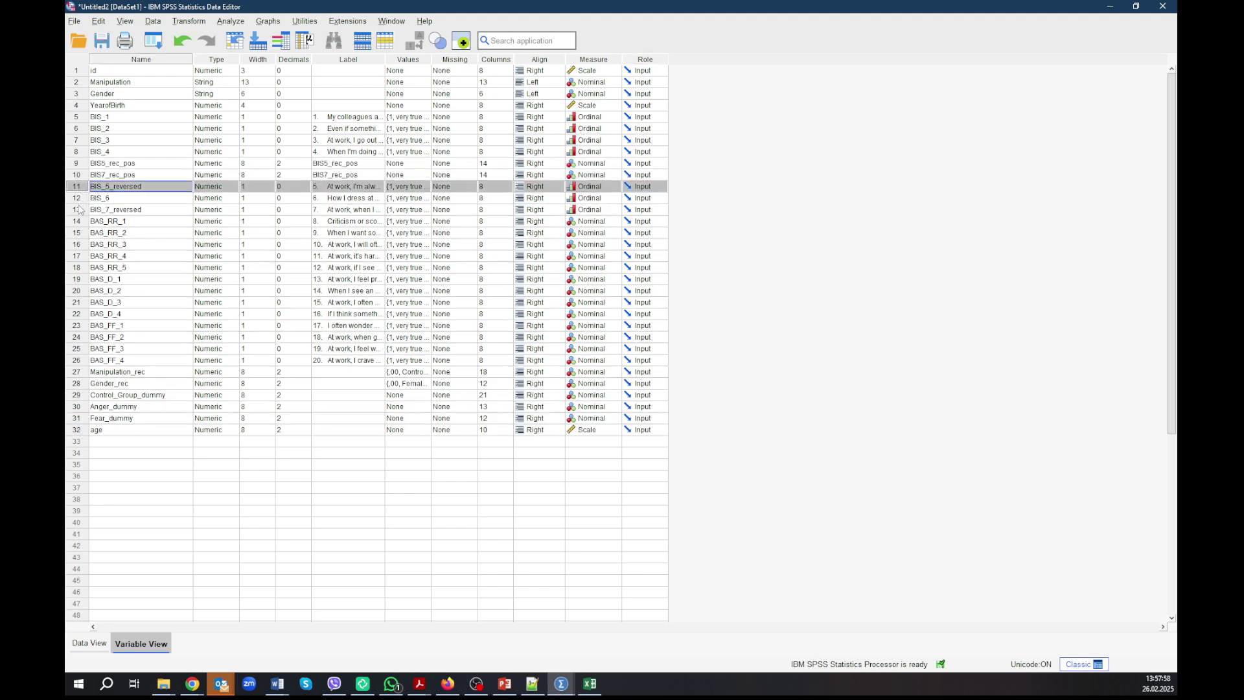
pyautogui.keyDown('ctrl'); pyautogui.click(80, 209); pyautogui.keyUp('ctrl')
pyautogui.moveTo(79, 188); pyautogui.dragTo(69, 447)
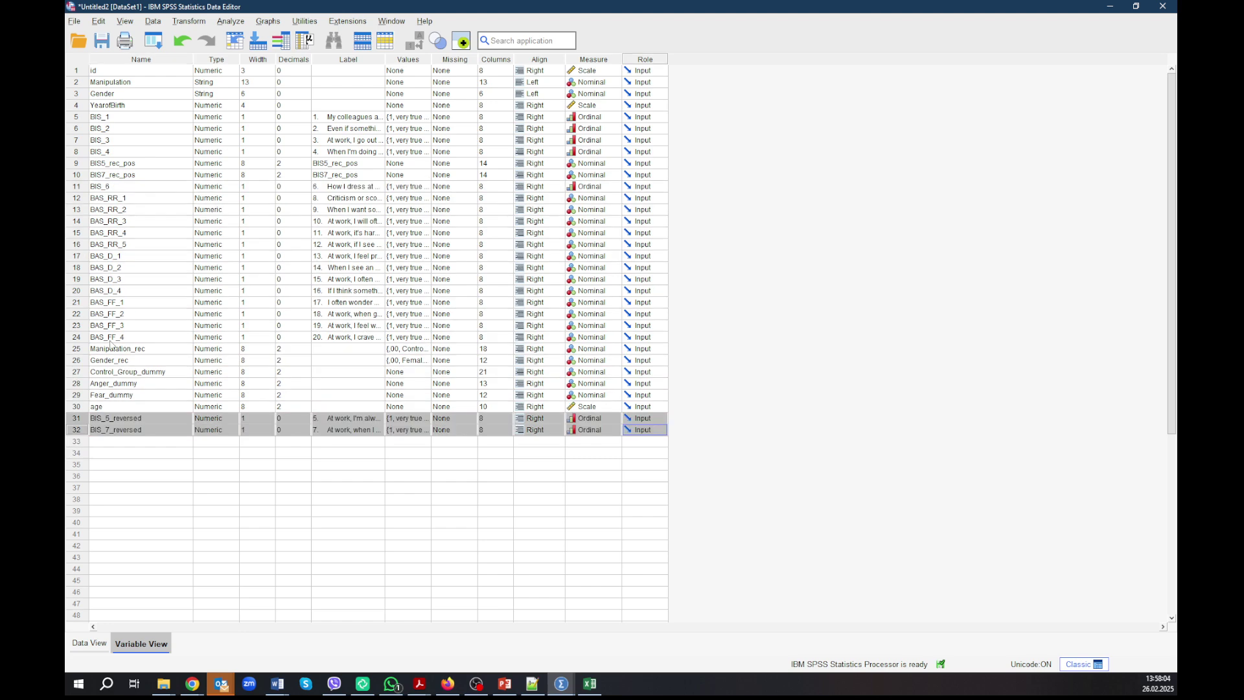
# Step: Reopen the Reliability Analysis and remove BIS_5_reversed and BIS_7_reversed from its items
pyautogui.click(153, 41)
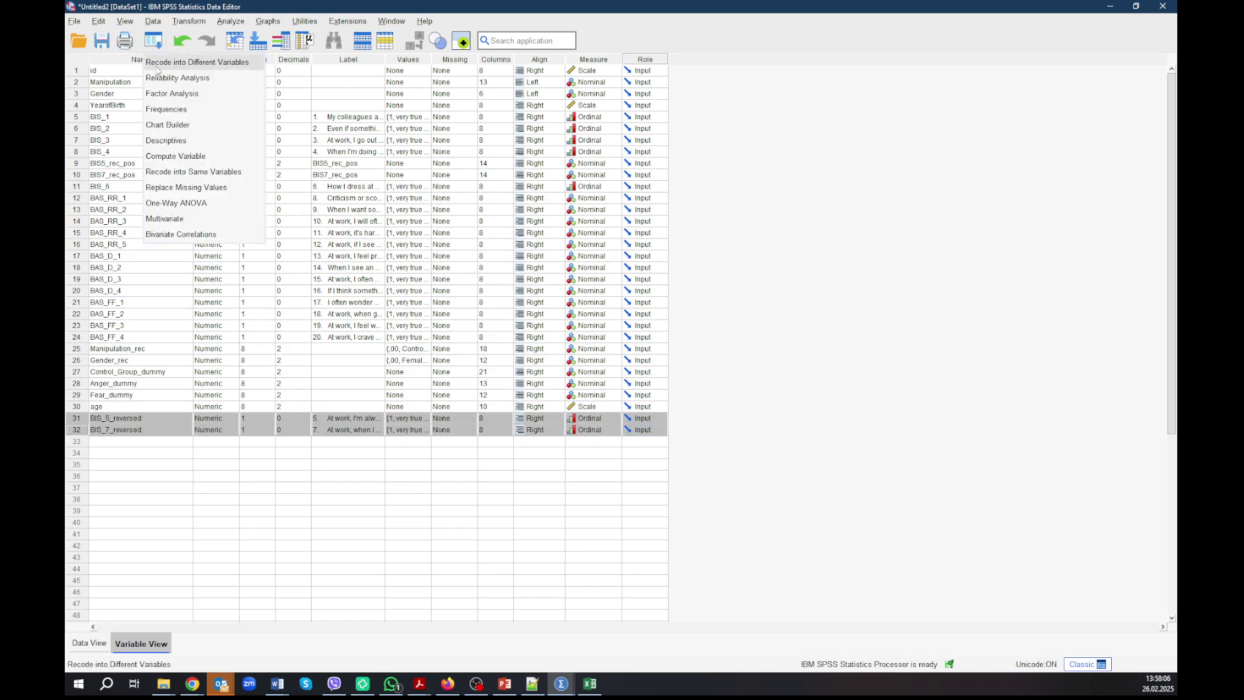
pyautogui.click(168, 78)
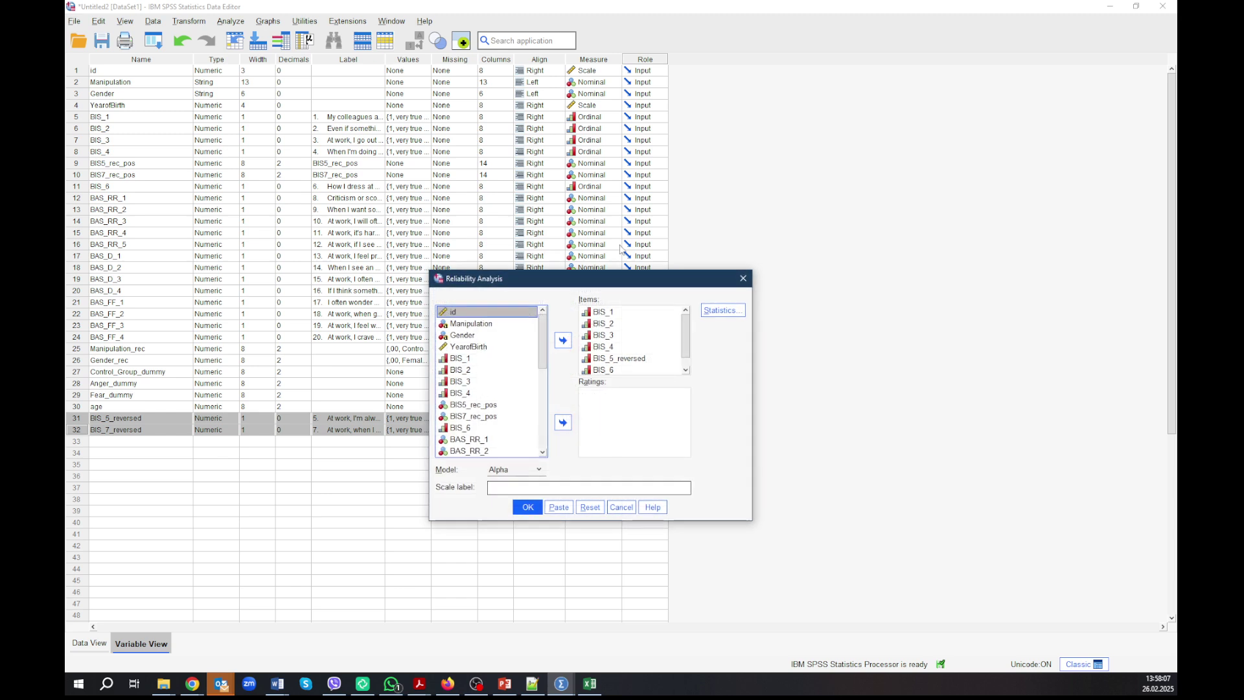
pyautogui.click(616, 358)
pyautogui.doubleClick(616, 359)
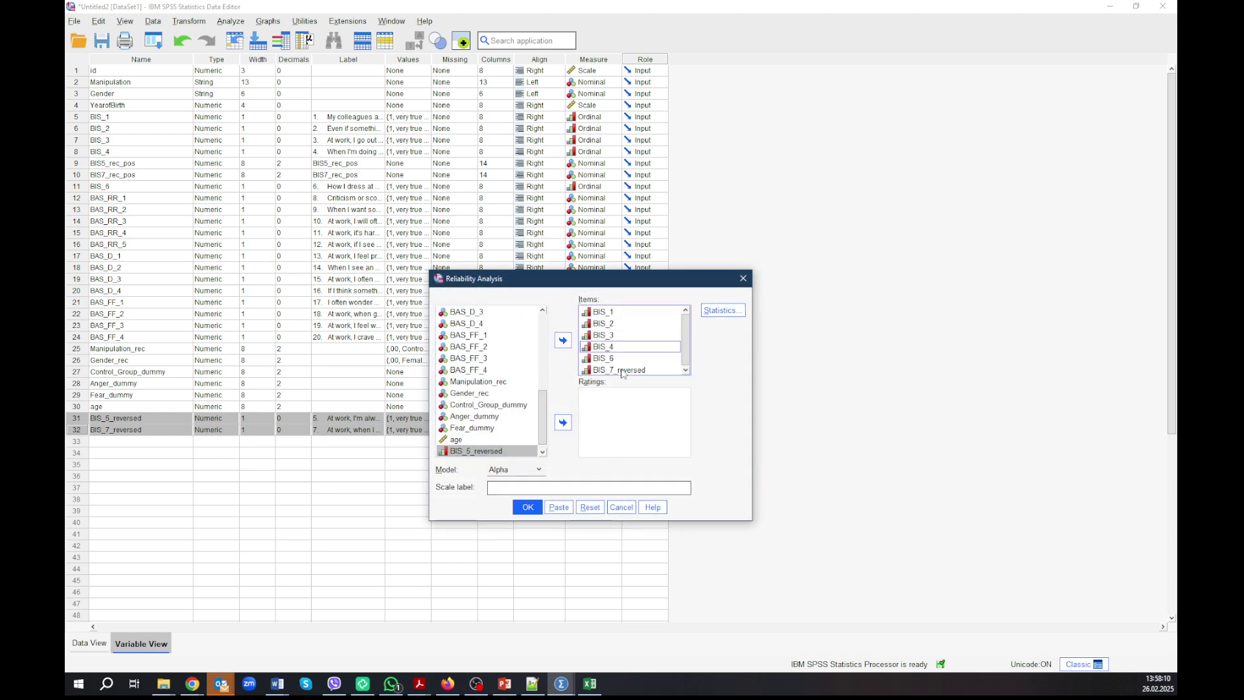
pyautogui.click(621, 370)
pyautogui.doubleClick(621, 370)
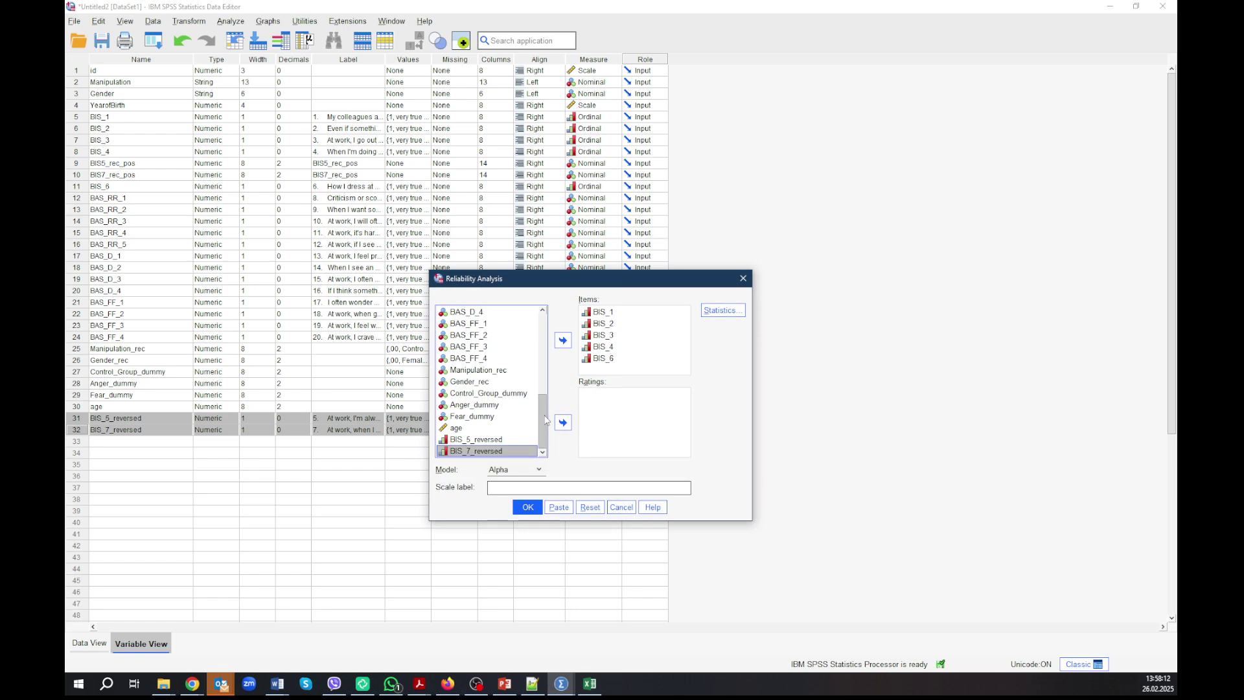
# Step: Add BIS5_rec_pos and BIS7_rec_pos to the reliability items, ordering them before and after BIS_6, and run the analysis
pyautogui.moveTo(543, 420); pyautogui.dragTo(512, 370)
pyautogui.click(482, 328)
pyautogui.keyDown('ctrl'); pyautogui.click(482, 340); pyautogui.keyUp('ctrl')
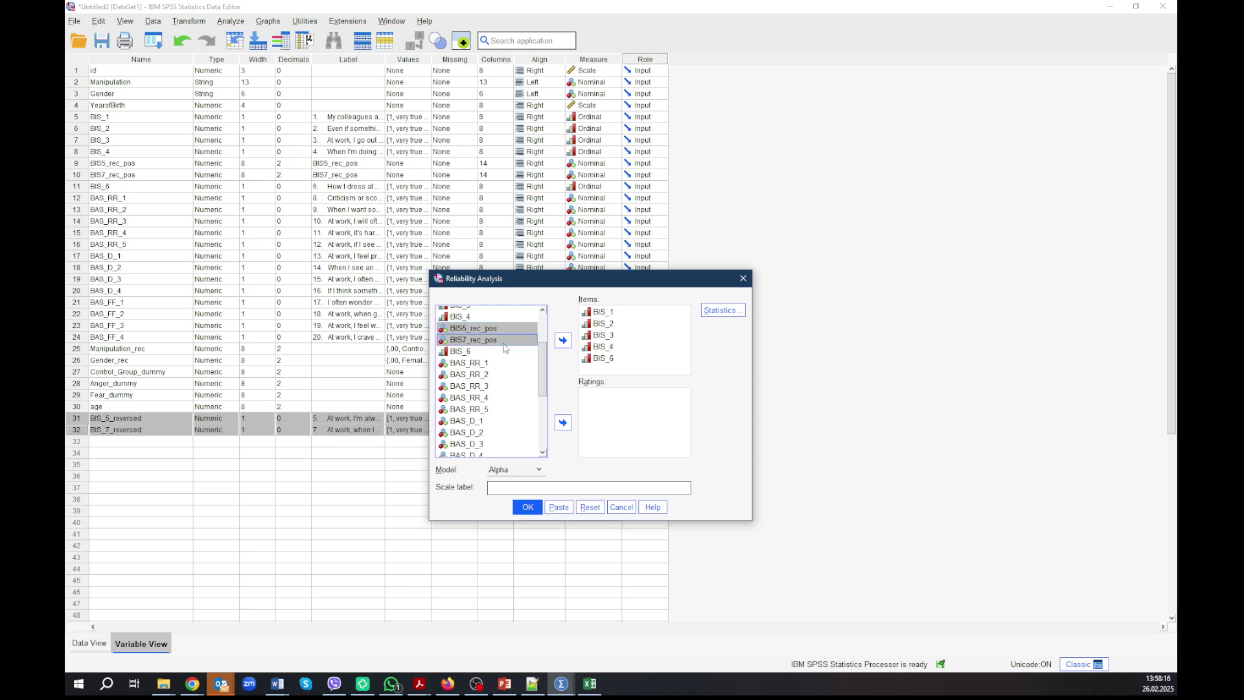
pyautogui.click(563, 340)
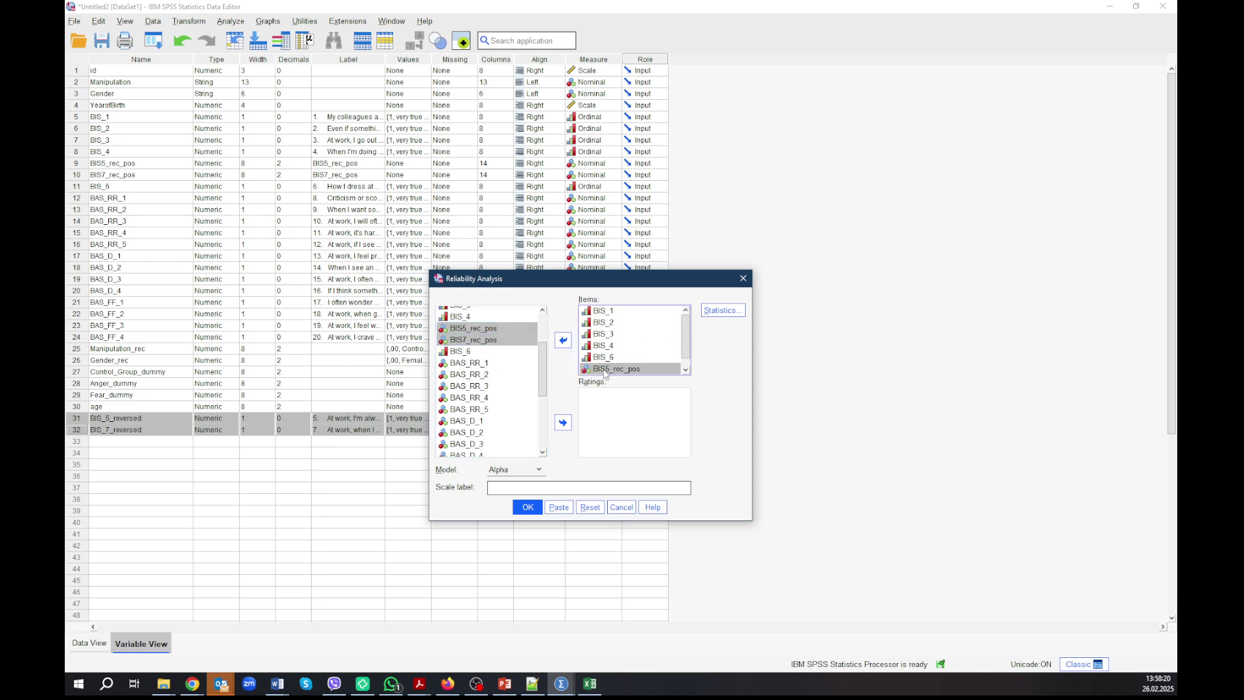
pyautogui.moveTo(604, 373); pyautogui.dragTo(624, 350)
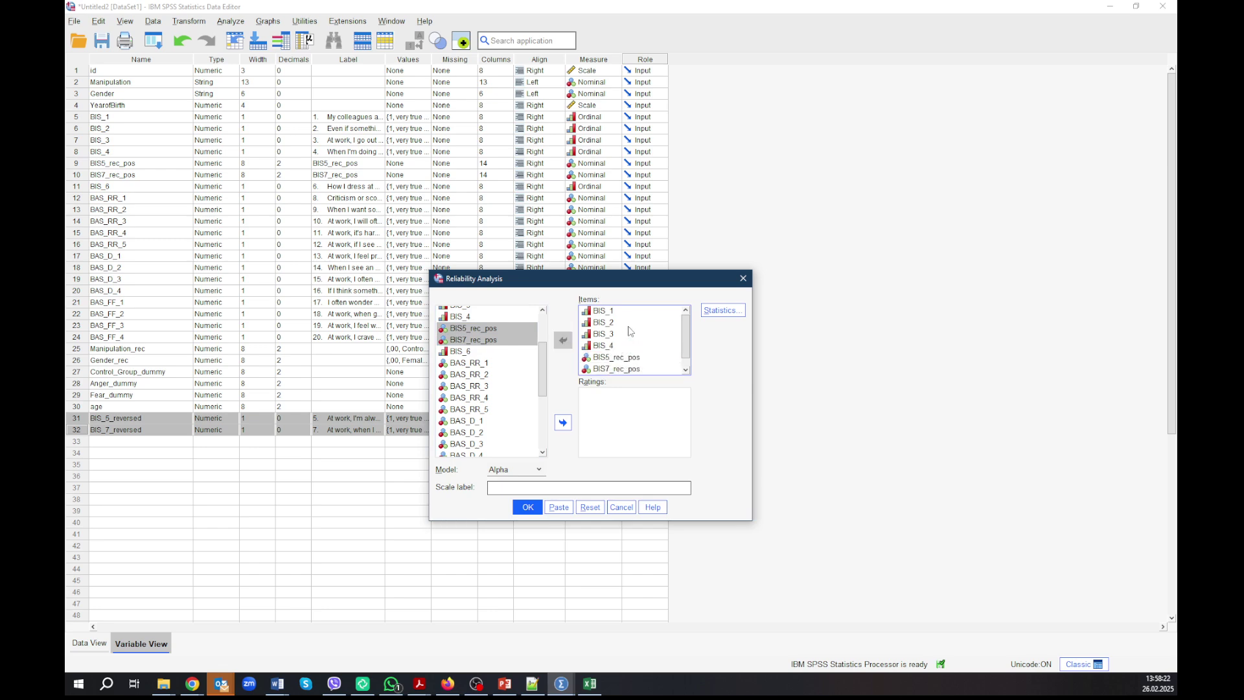
pyautogui.scroll(-1, 617, 363)
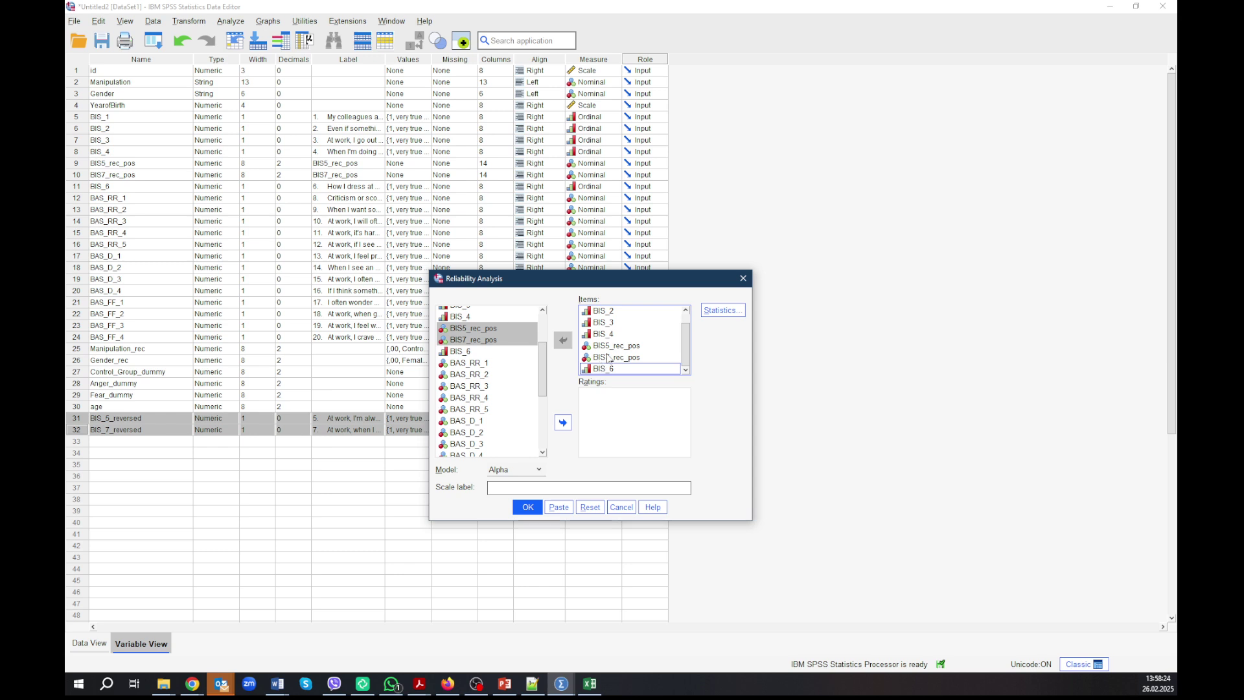
pyautogui.moveTo(607, 371); pyautogui.dragTo(622, 357)
pyautogui.click(526, 507)
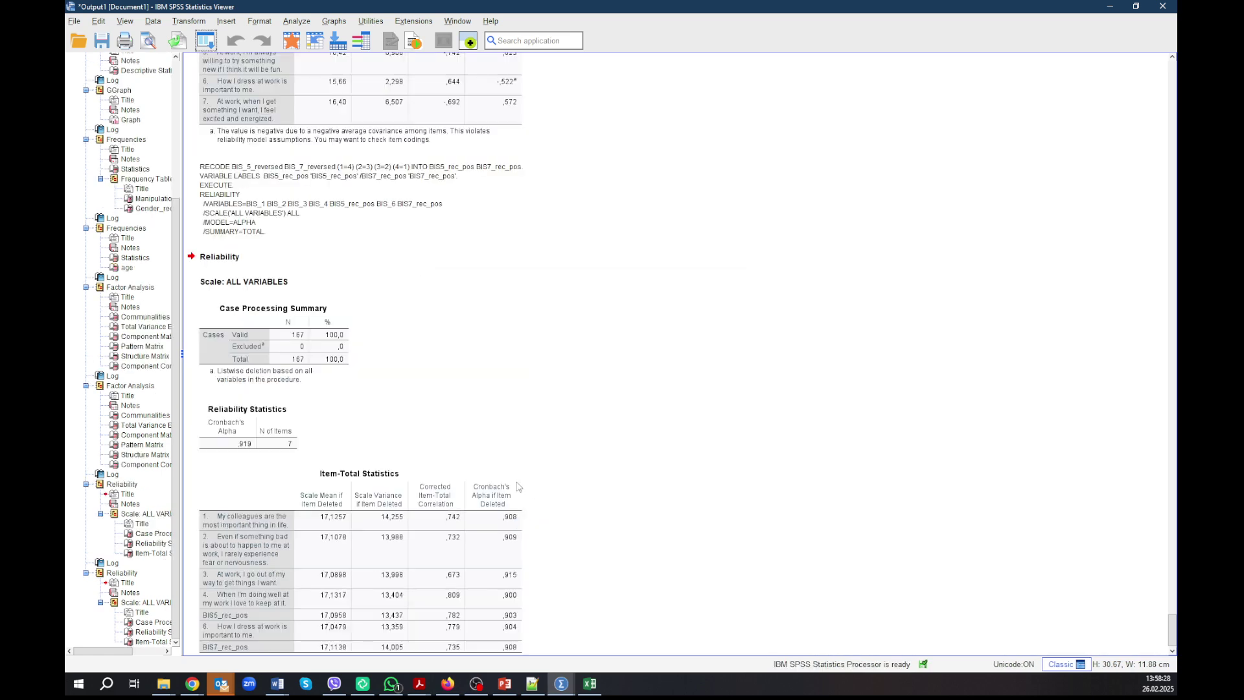
pyautogui.click(272, 425)
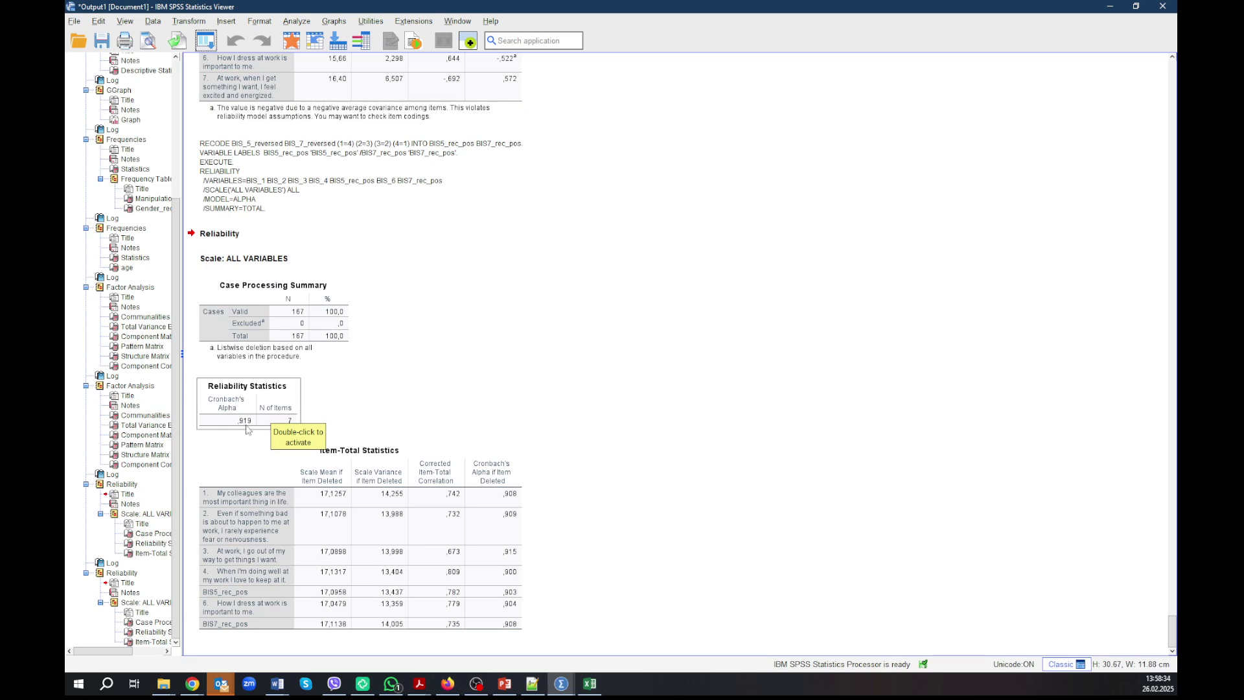
pyautogui.click(205, 40)
pyautogui.click(230, 63)
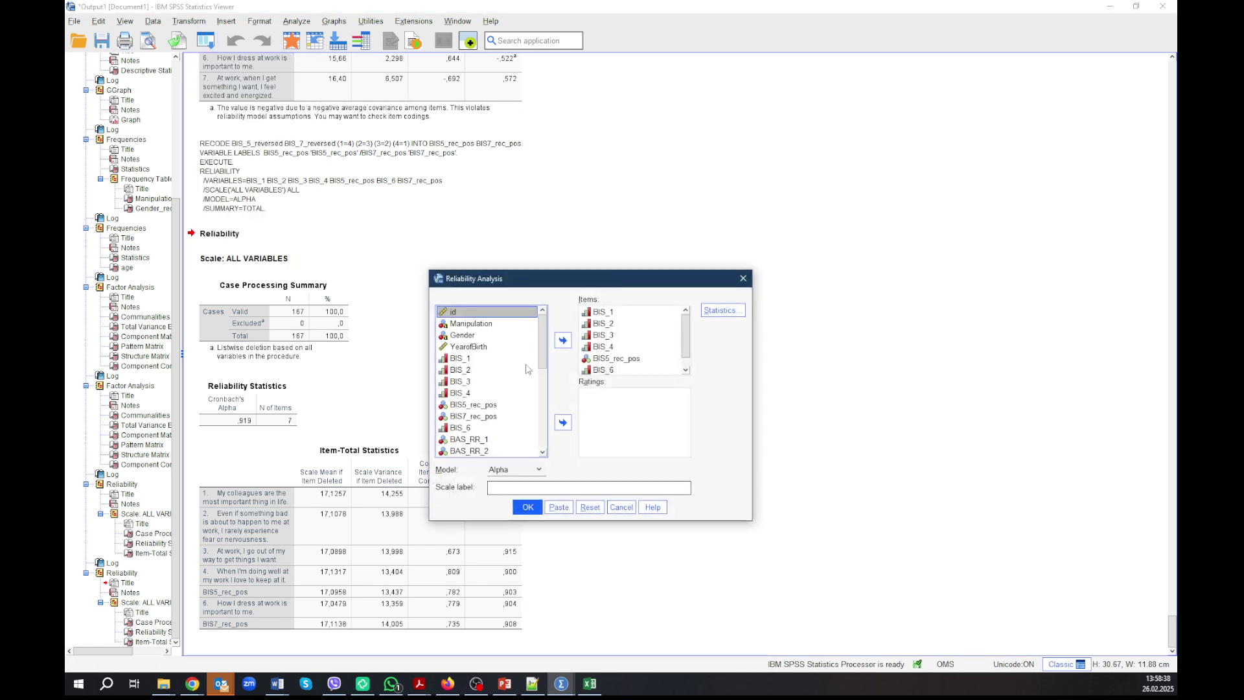
pyautogui.click(743, 278)
pyautogui.click(466, 564)
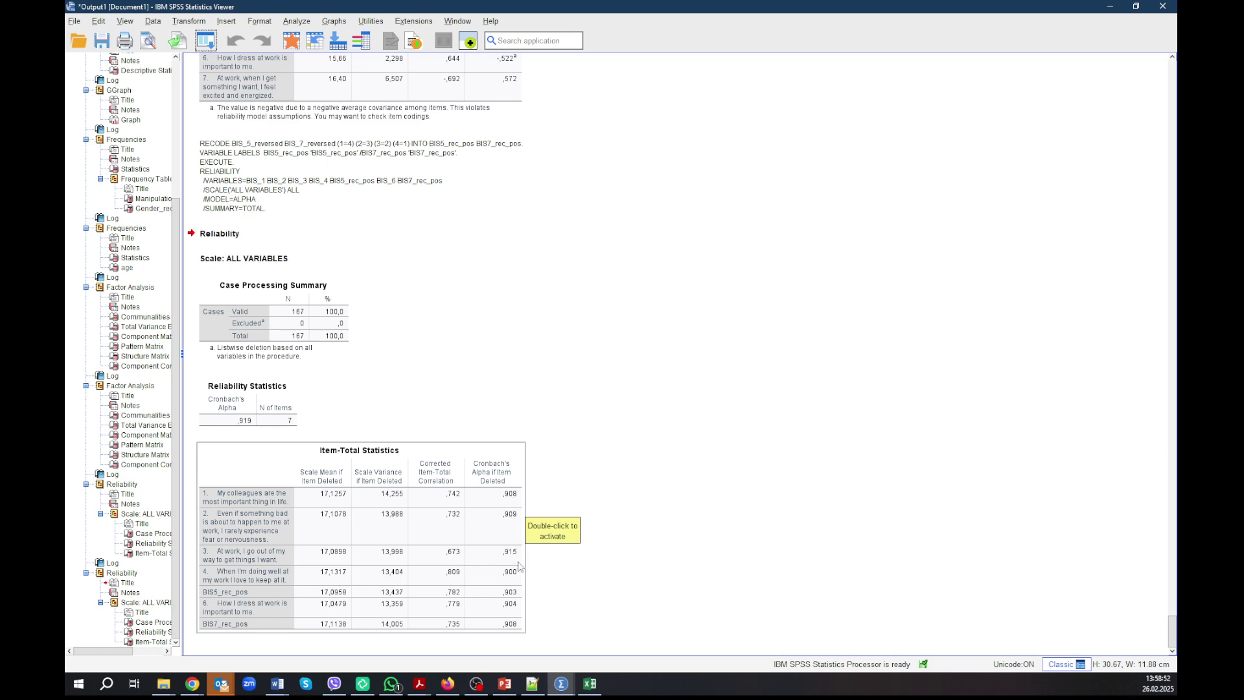
# Step: Replace the BIS items in the Reliability Analysis with BAS_RR_1 to BAS_RR_5 and run it
pyautogui.click(206, 41)
pyautogui.click(234, 65)
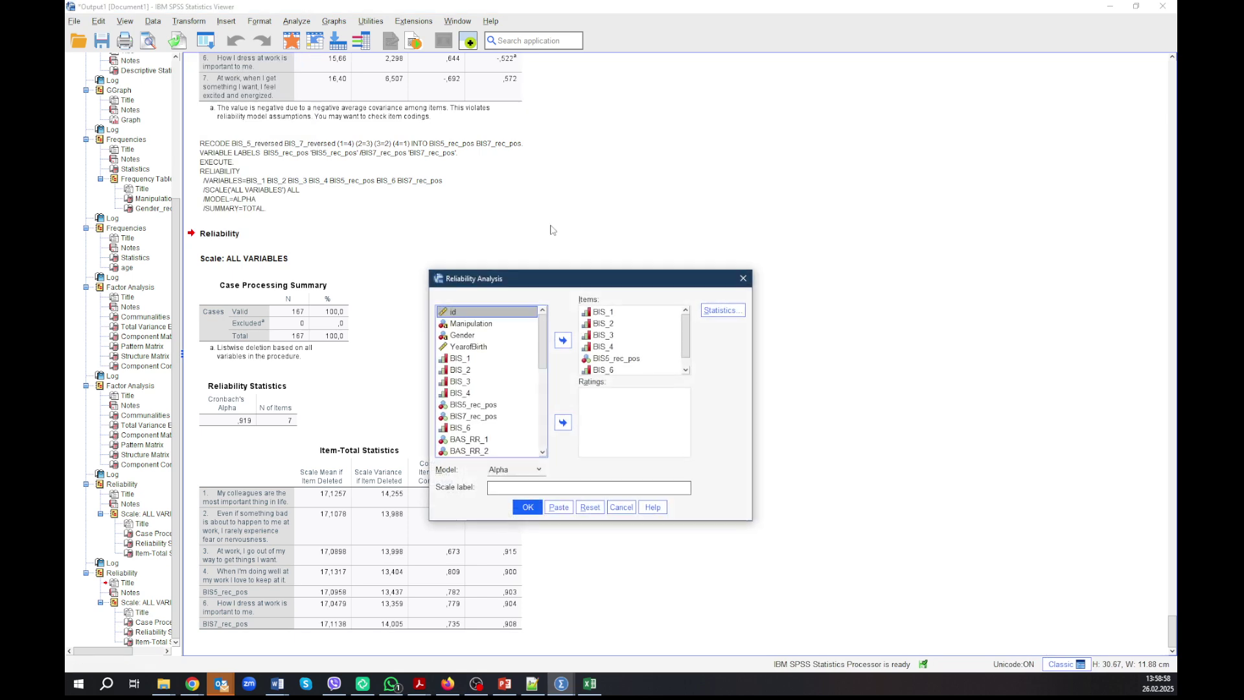
pyautogui.click(611, 327)
pyautogui.hotkey('ctrl', 'a')
pyautogui.click(563, 340)
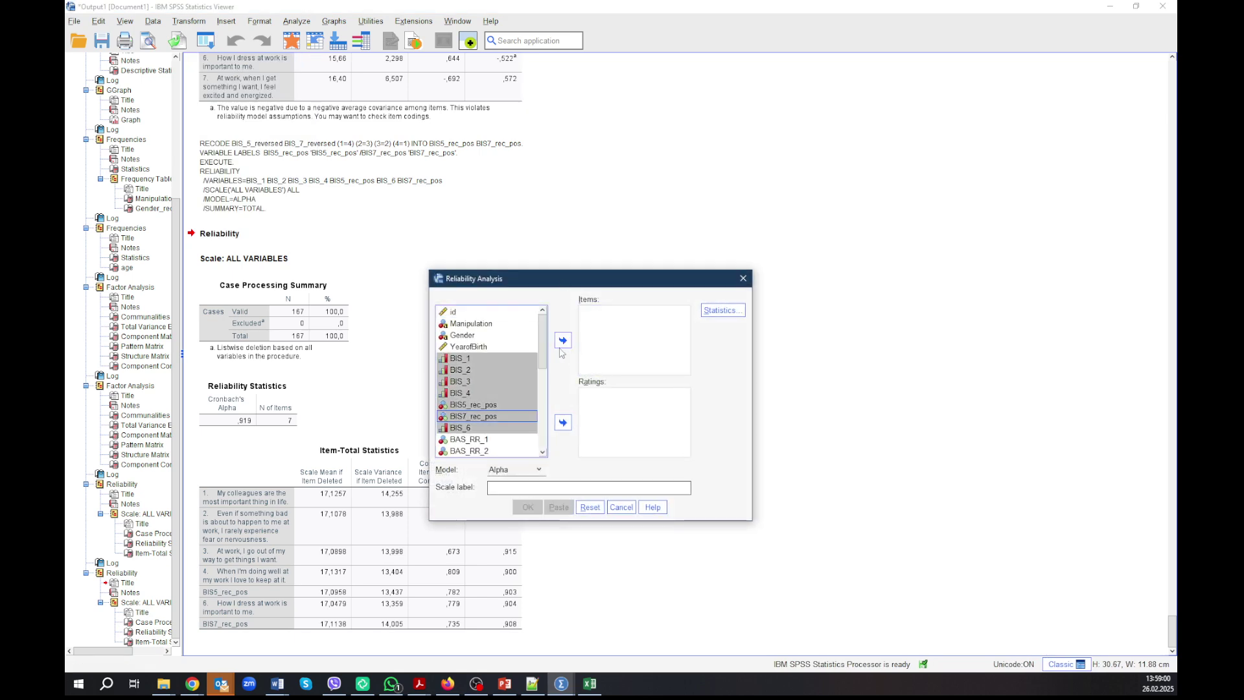
pyautogui.click(481, 372)
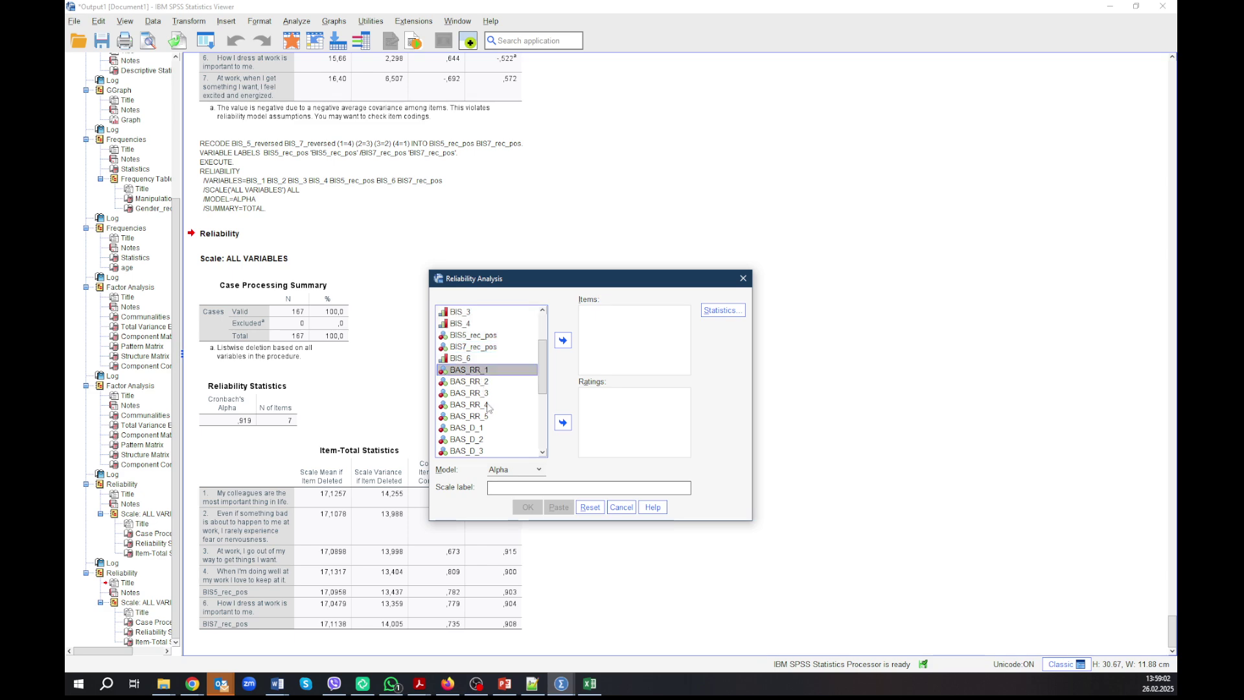
pyautogui.keyDown('shift'); pyautogui.click(488, 416); pyautogui.keyUp('shift')
pyautogui.click(563, 340)
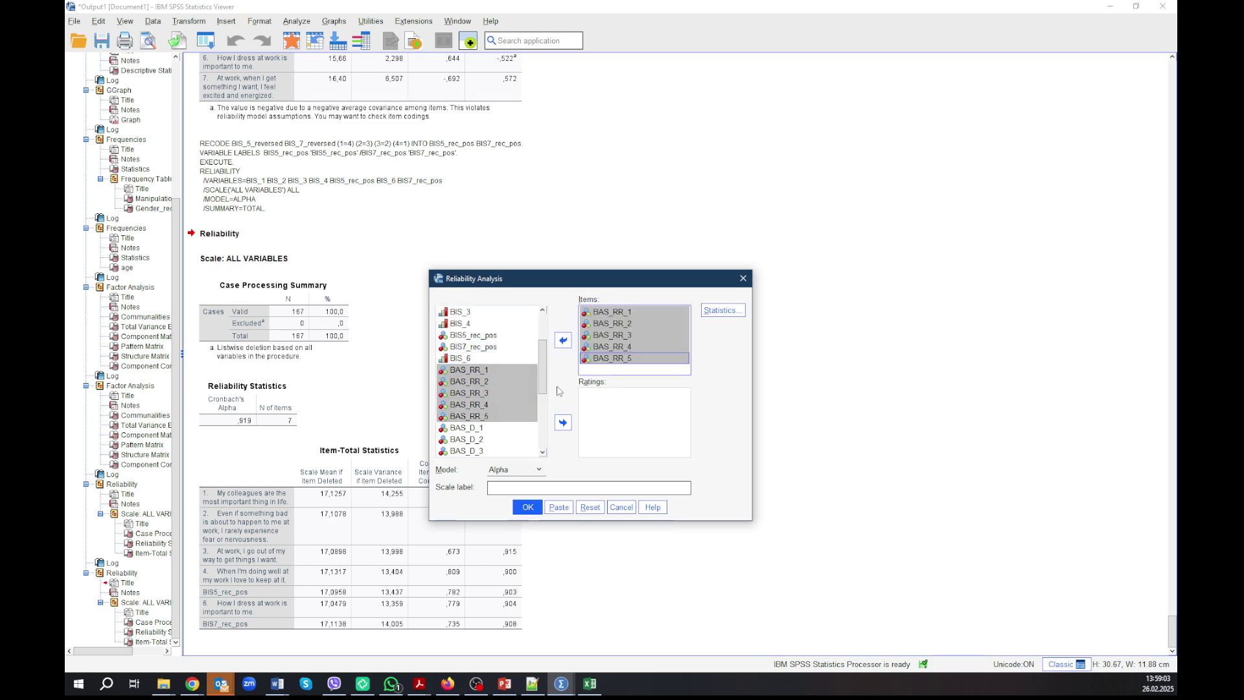
pyautogui.click(528, 507)
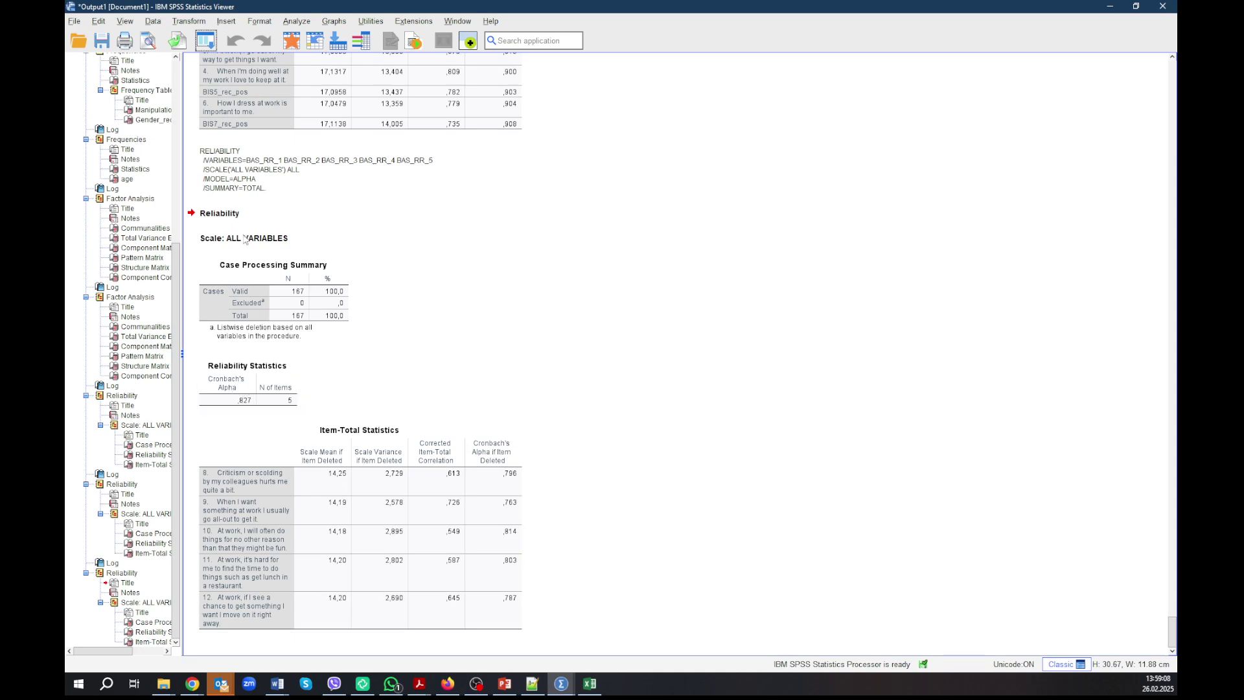
# Step: Run the Reliability Analysis on BAS_D_1 to BAS_D_4 in place of the BAS_RR items
pyautogui.click(206, 41)
pyautogui.click(223, 62)
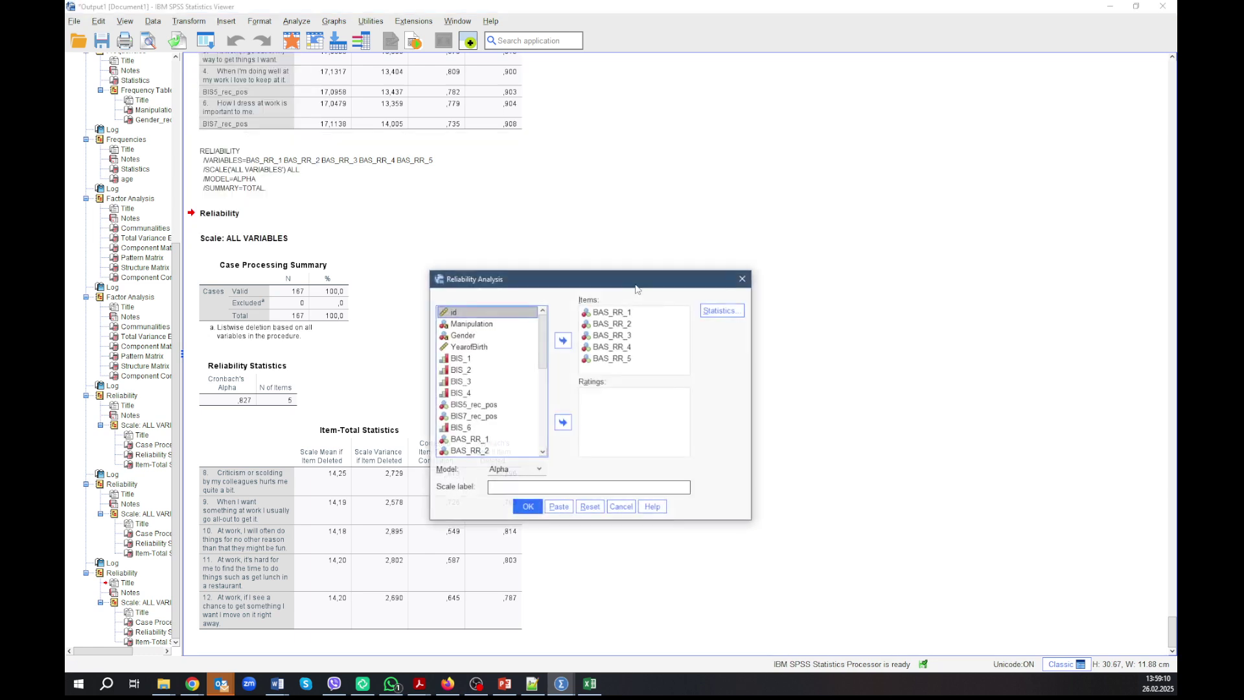
pyautogui.click(627, 316)
pyautogui.hotkey('ctrl', 'a')
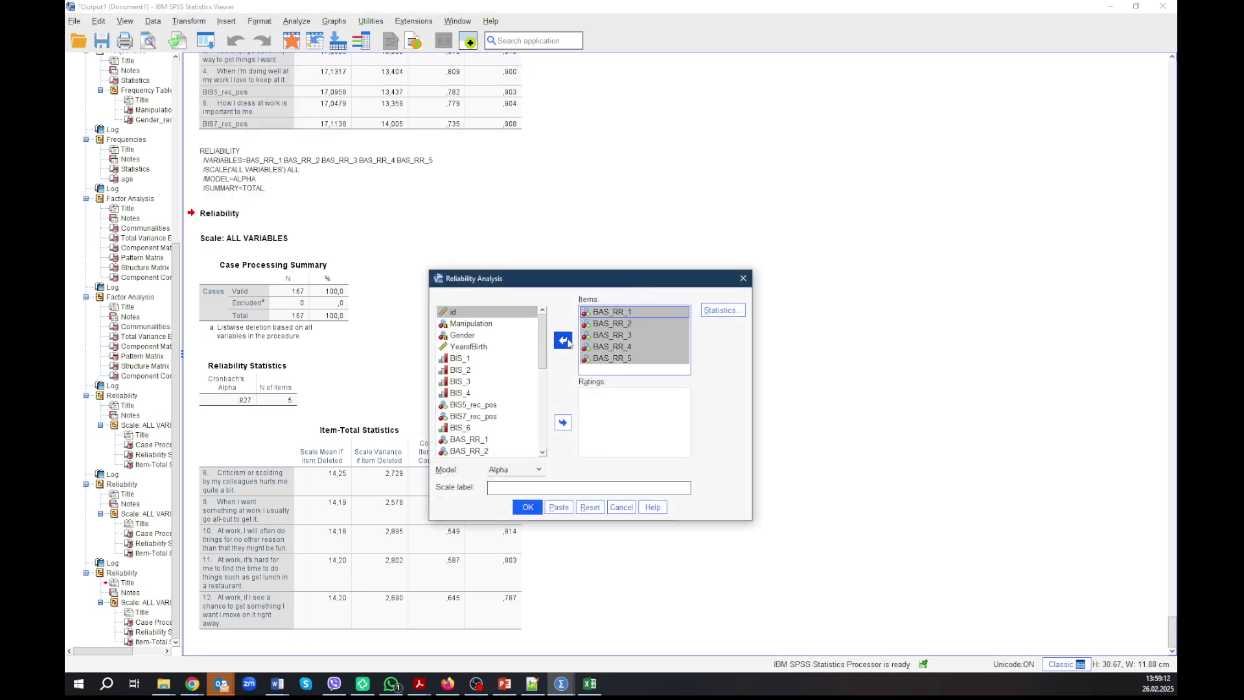
pyautogui.click(563, 340)
pyautogui.scroll(-2, 472, 415)
pyautogui.click(471, 428)
pyautogui.scroll(-1, 470, 431)
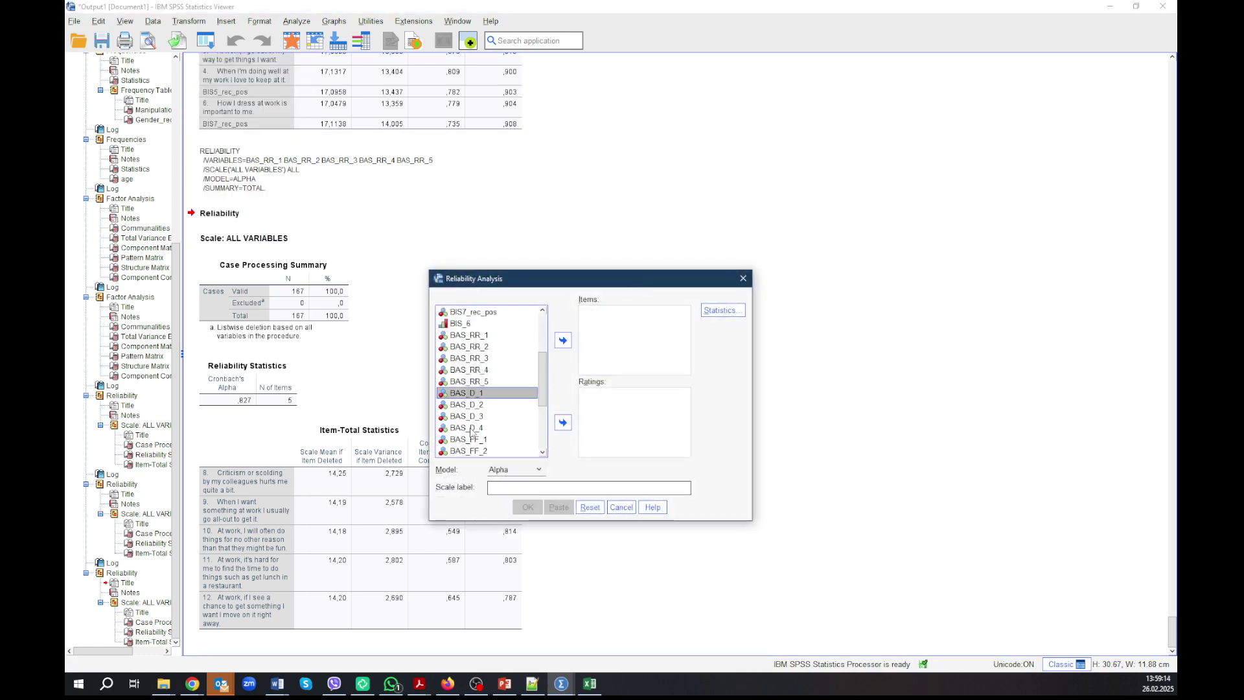
pyautogui.keyDown('shift'); pyautogui.click(471, 429); pyautogui.keyUp('shift')
pyautogui.click(562, 340)
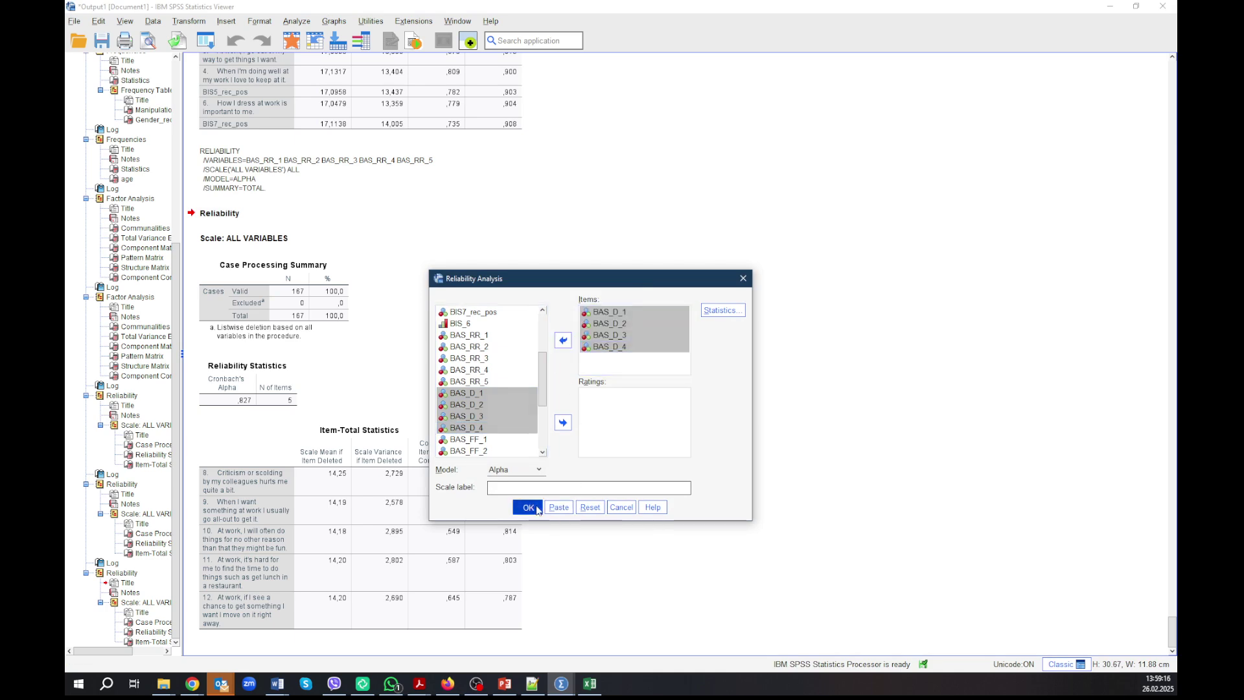
pyautogui.click(528, 507)
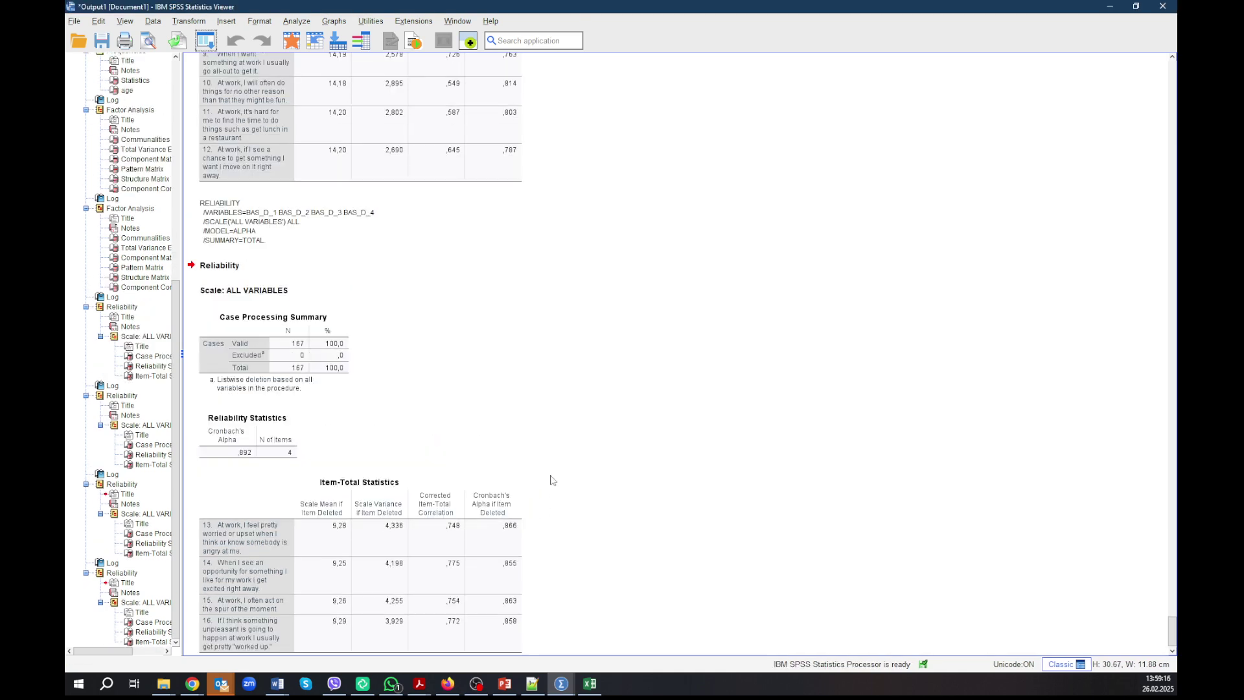
# Step: Run the Reliability Analysis on BAS_FF_1 to BAS_FF_4 in place of the BAS_D items
pyautogui.click(205, 40)
pyautogui.click(213, 60)
pyautogui.click(620, 336)
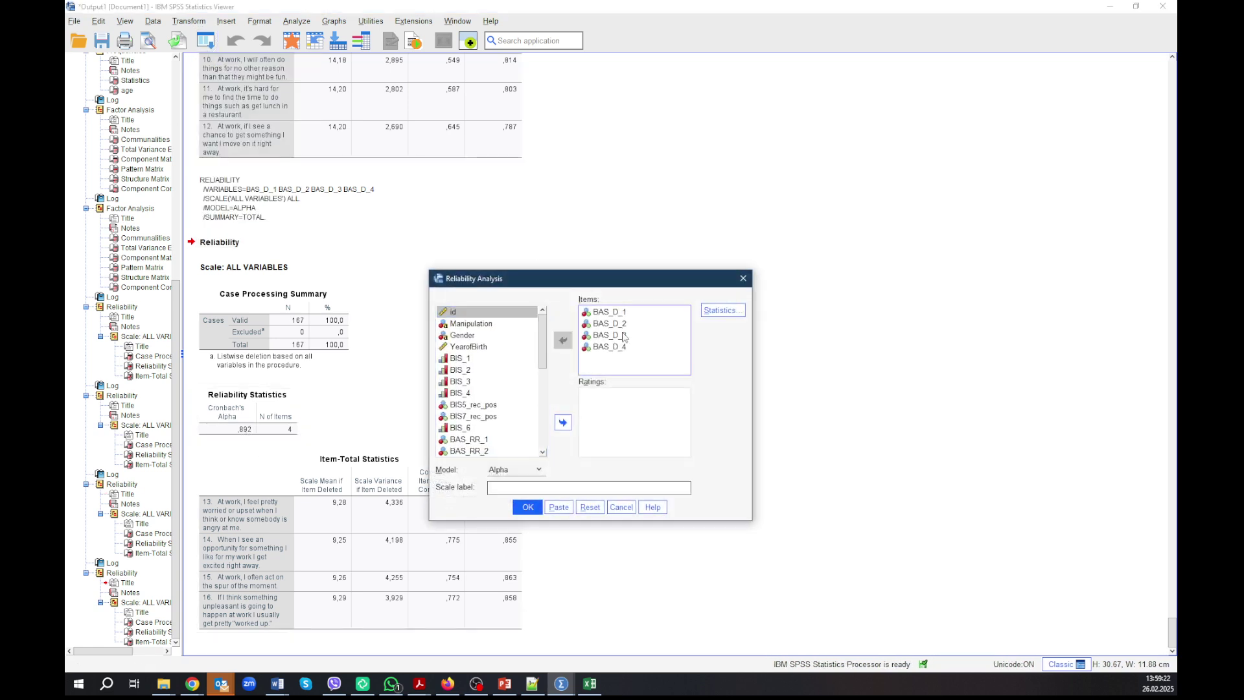
pyautogui.hotkey('ctrl', 'a')
pyautogui.click(568, 341)
pyautogui.scroll(-2, 483, 395)
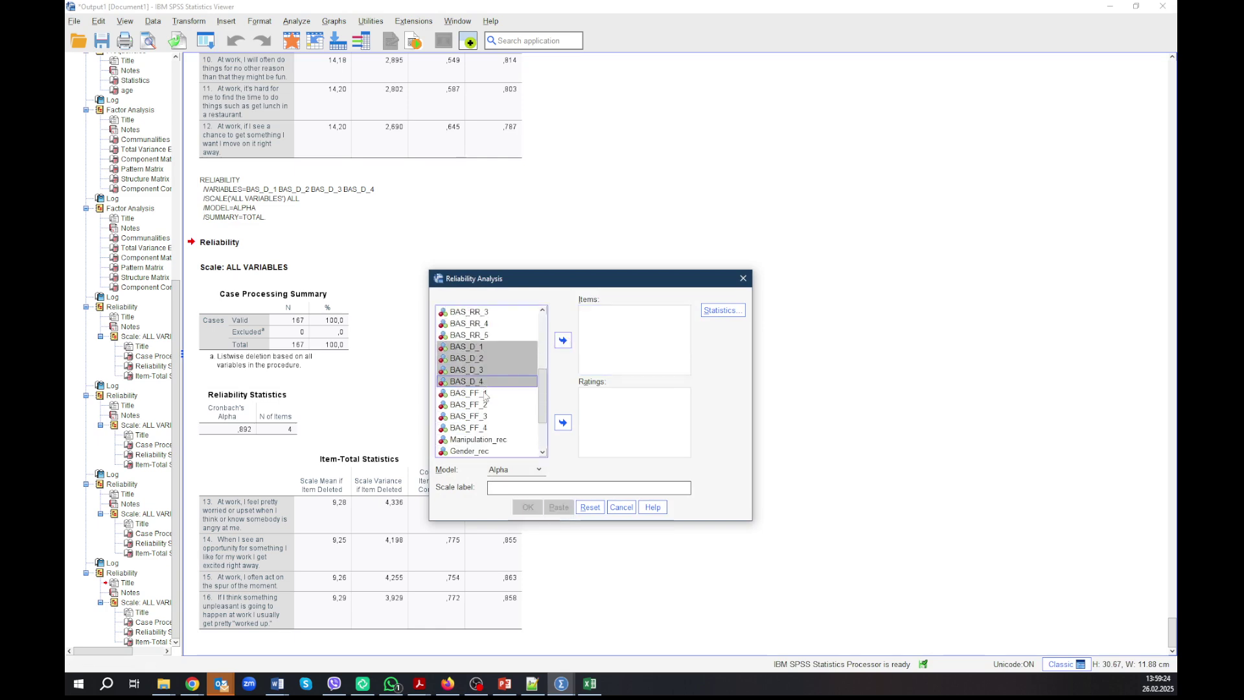
pyautogui.click(483, 394)
pyautogui.keyDown('shift'); pyautogui.click(480, 429); pyautogui.keyUp('shift')
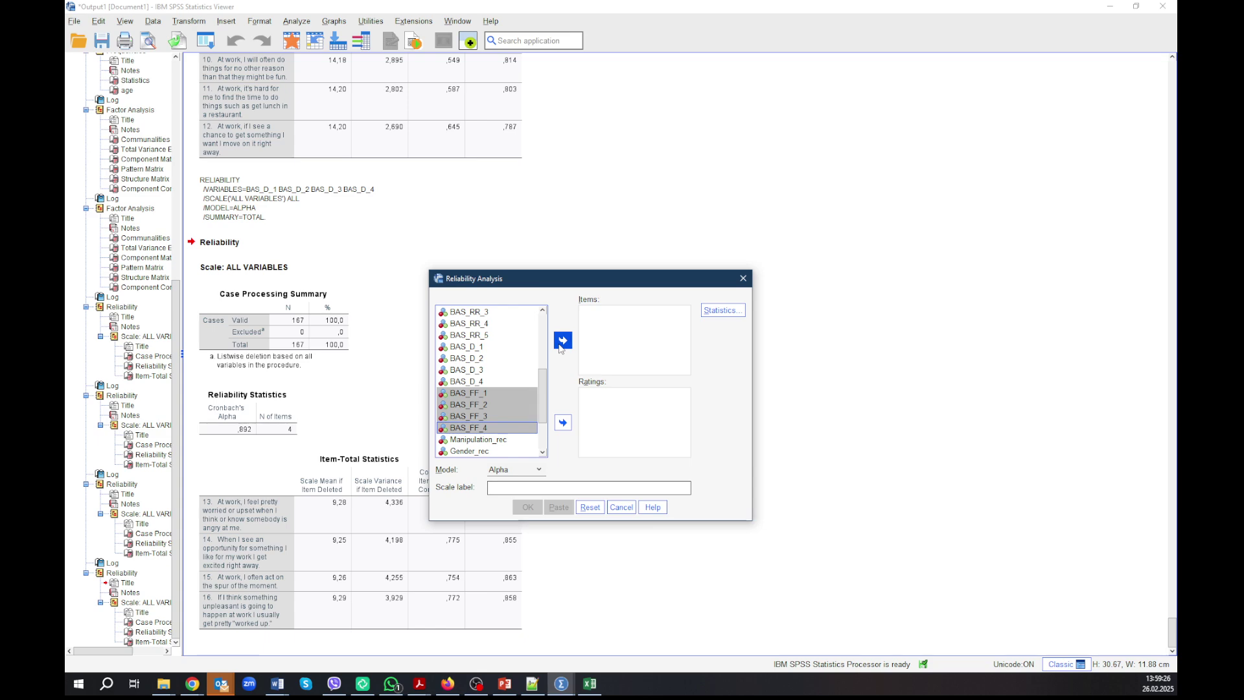
pyautogui.click(563, 340)
pyautogui.click(528, 507)
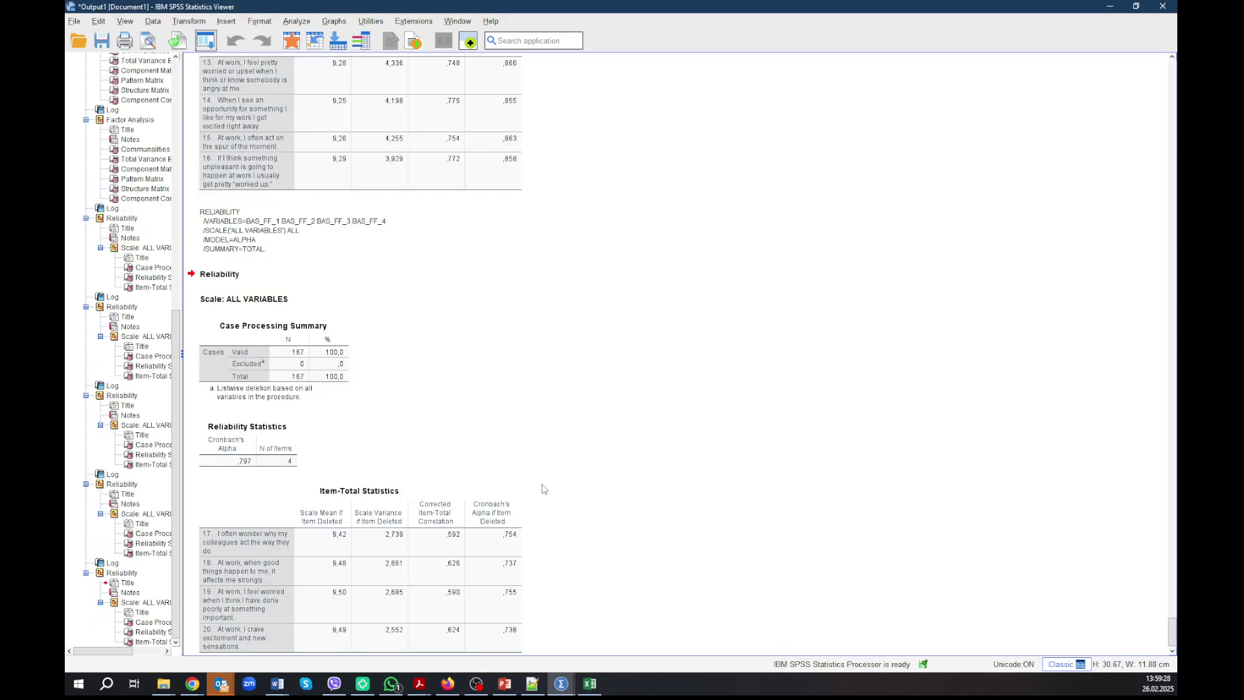
# Step: Examine Cronbach's alpha and the item-total statistics in the output for the BAS_FF and BAS_D subscales
pyautogui.click(242, 454)
pyautogui.click(311, 452)
pyautogui.scroll(-1, 577, 391)
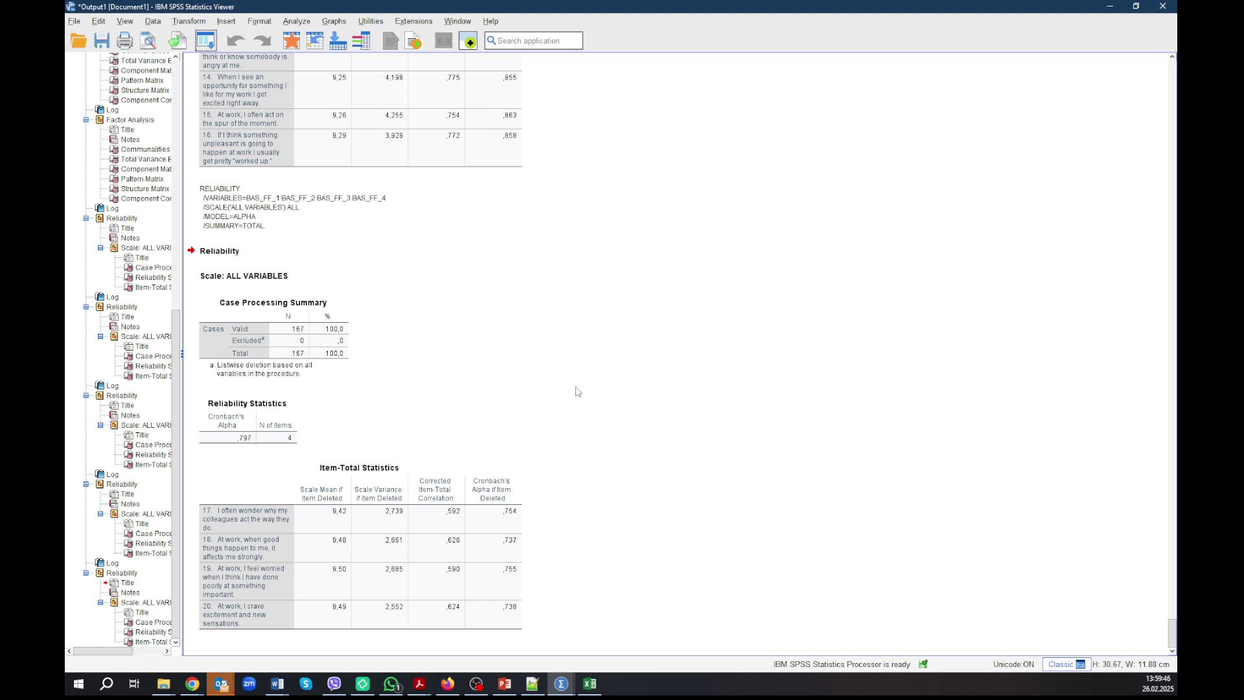
pyautogui.click(287, 438)
pyautogui.scroll(4, 344, 383)
pyautogui.click(343, 383)
pyautogui.click(239, 202)
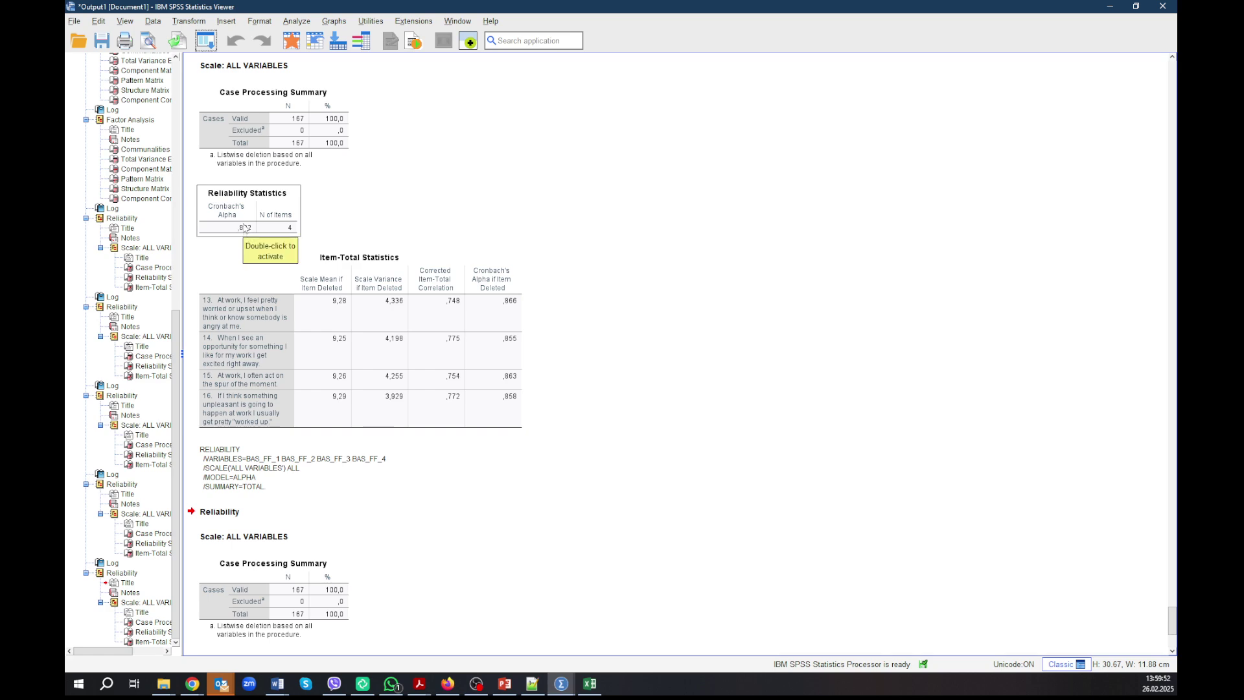
pyautogui.scroll(-3, 328, 200)
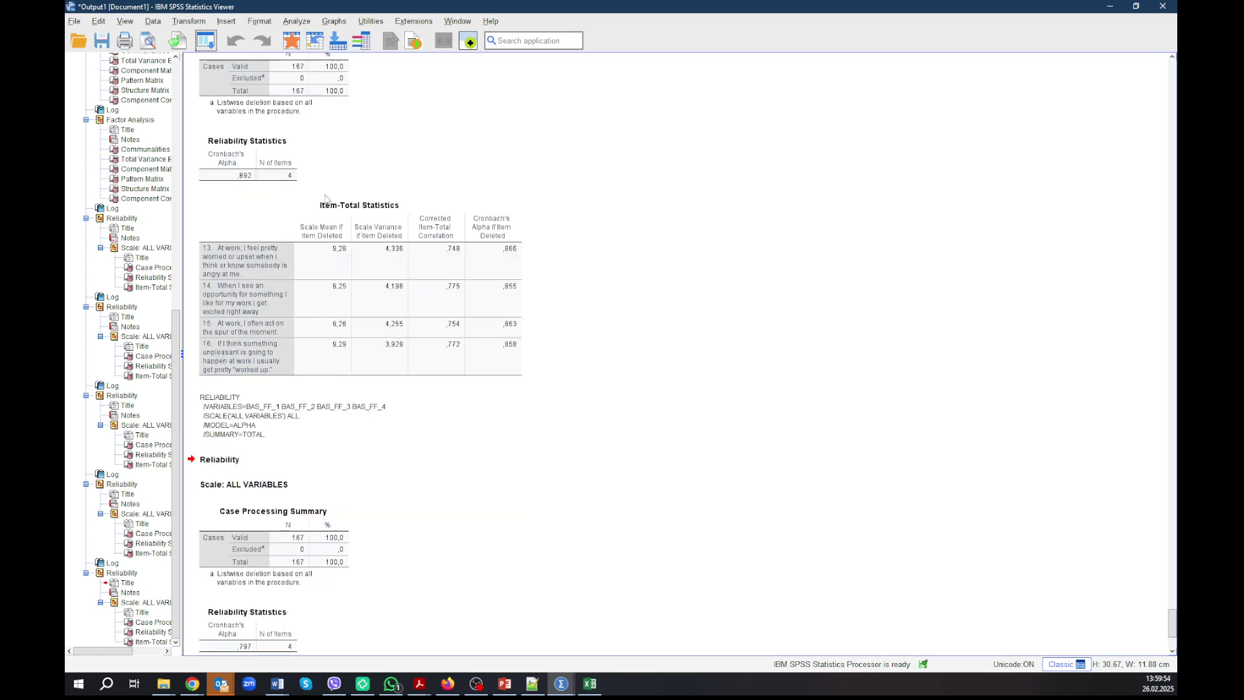
pyautogui.click(327, 200)
pyautogui.scroll(-1, 327, 199)
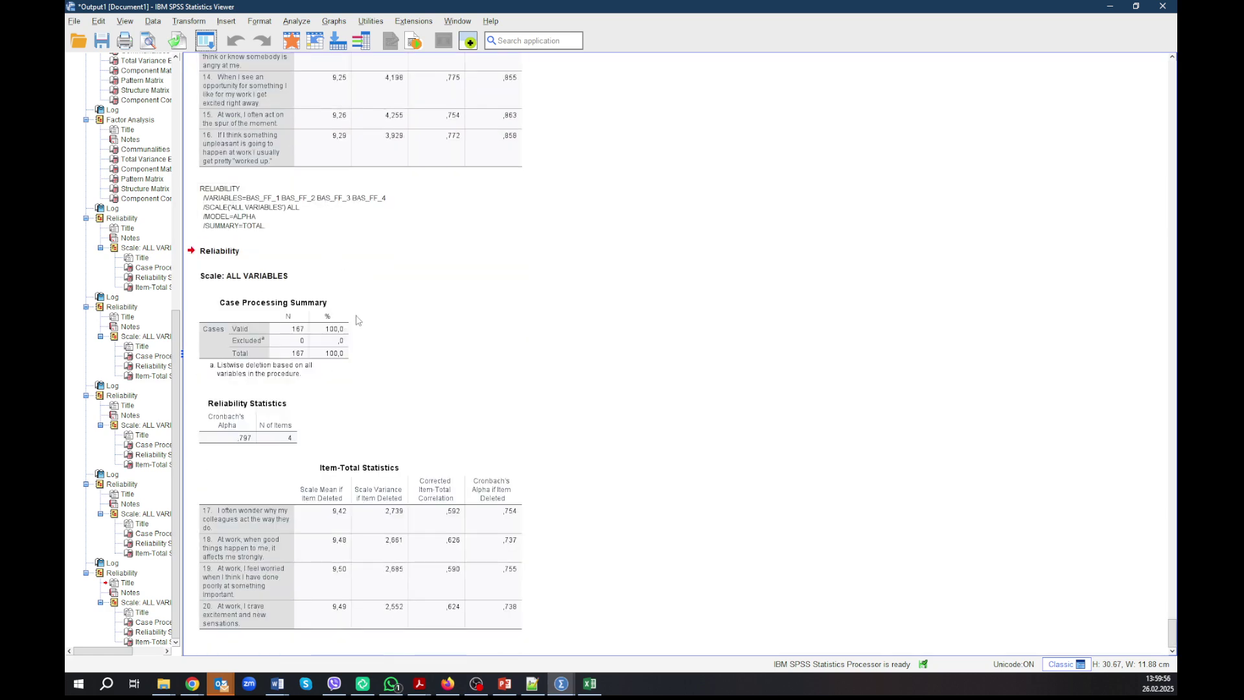